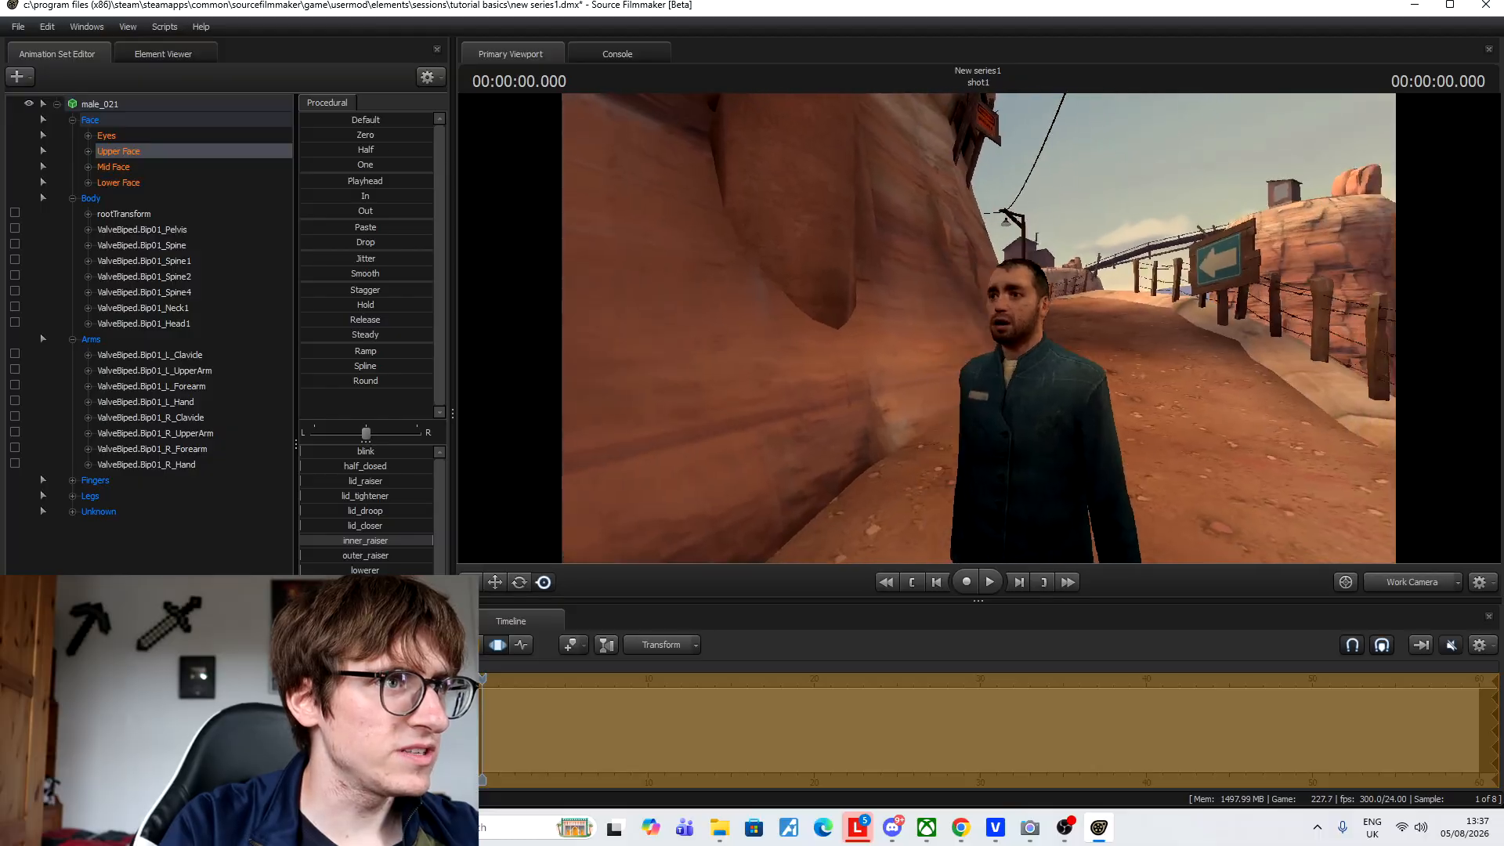
# Pull the work camera back so the man stands at medium distance before the fence, sign and shack.
pyautogui.press('w')
pyautogui.press('s')
pyautogui.press('a')
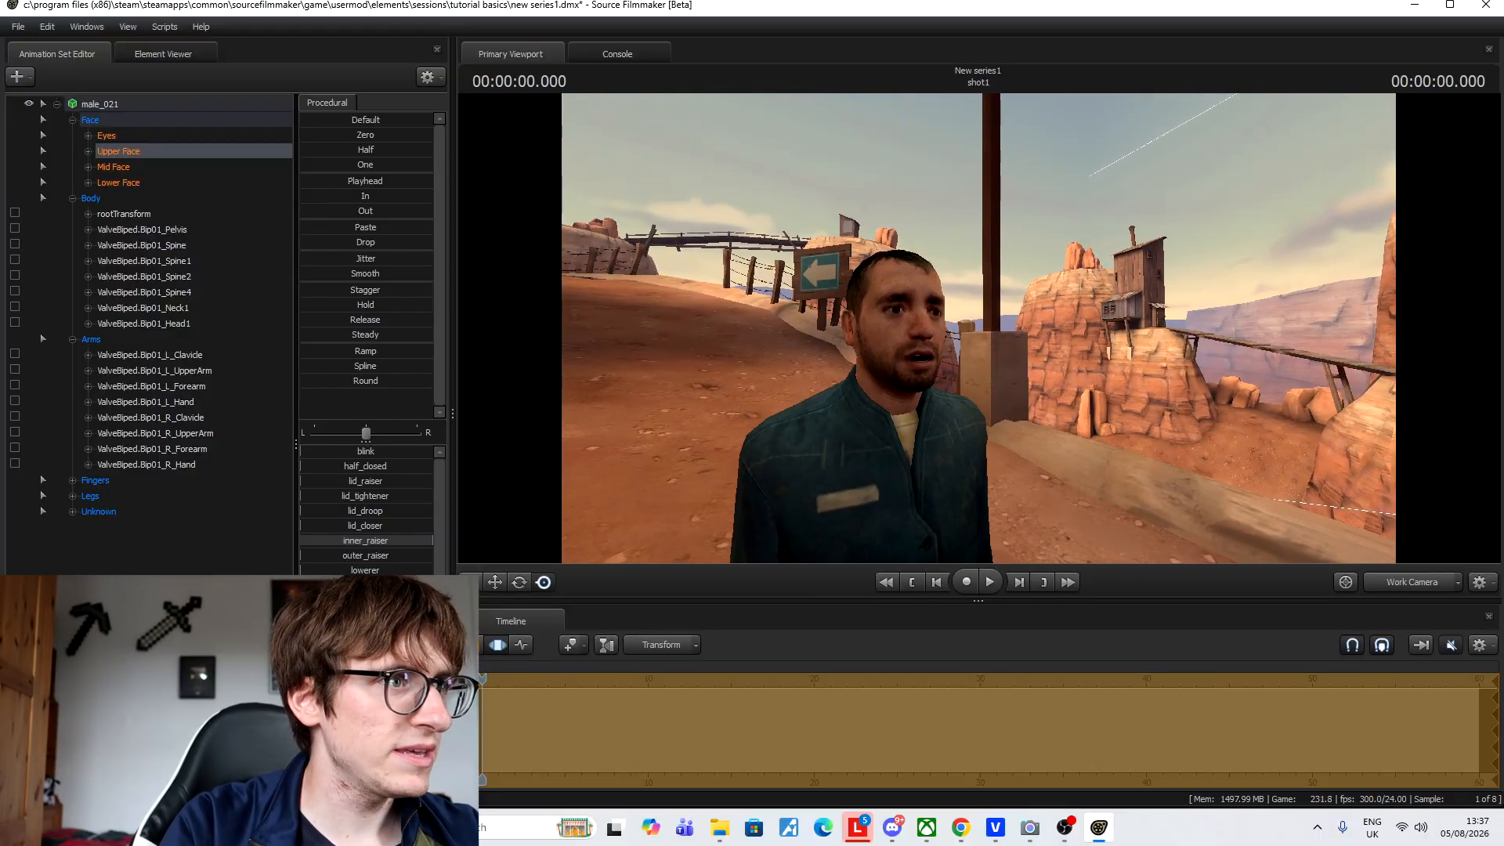
pyautogui.press('x')
pyautogui.press('s')
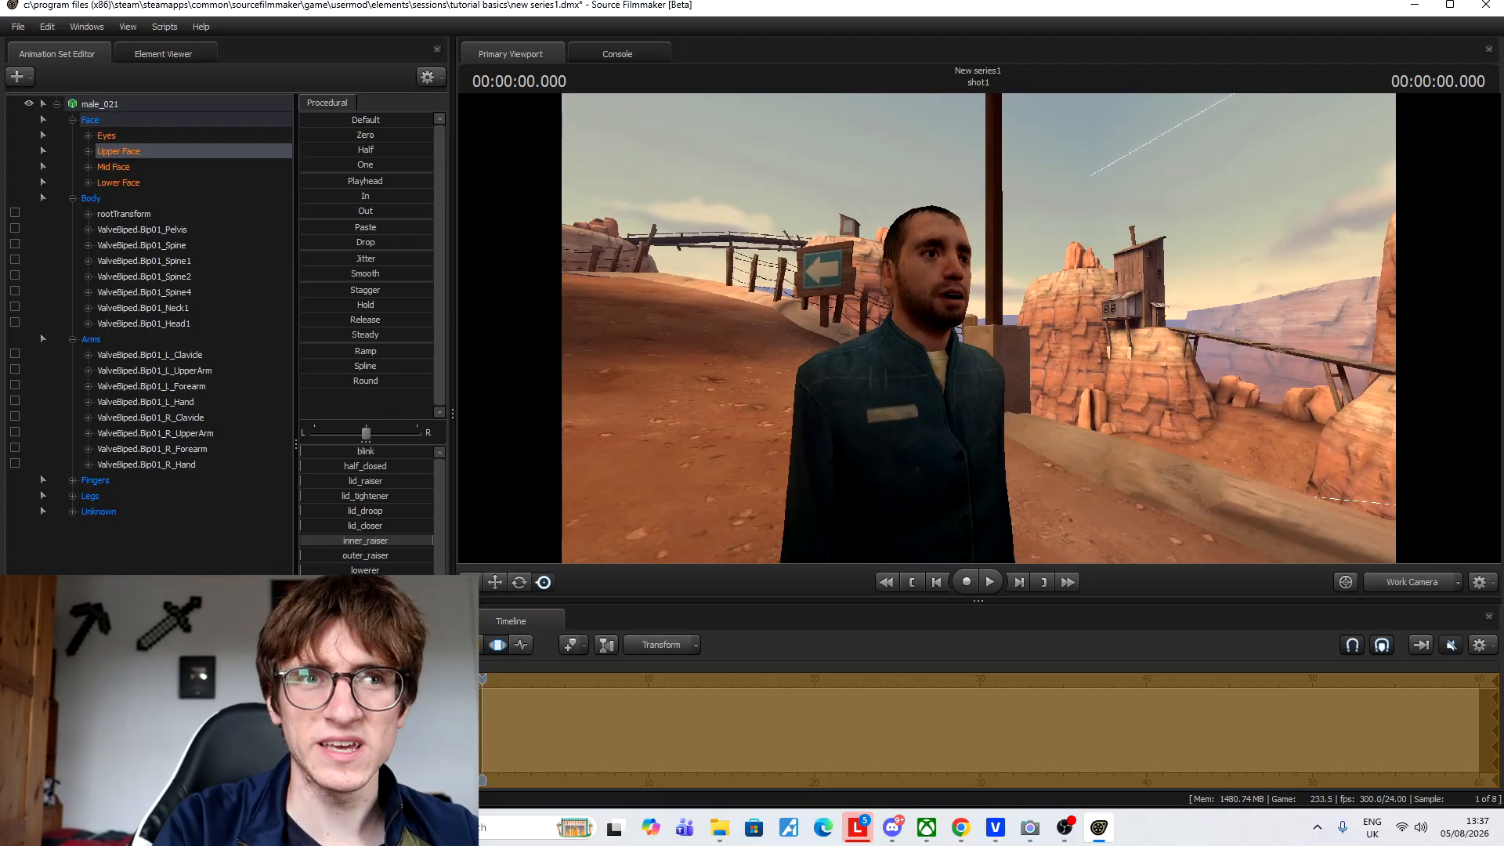
pyautogui.press('d')
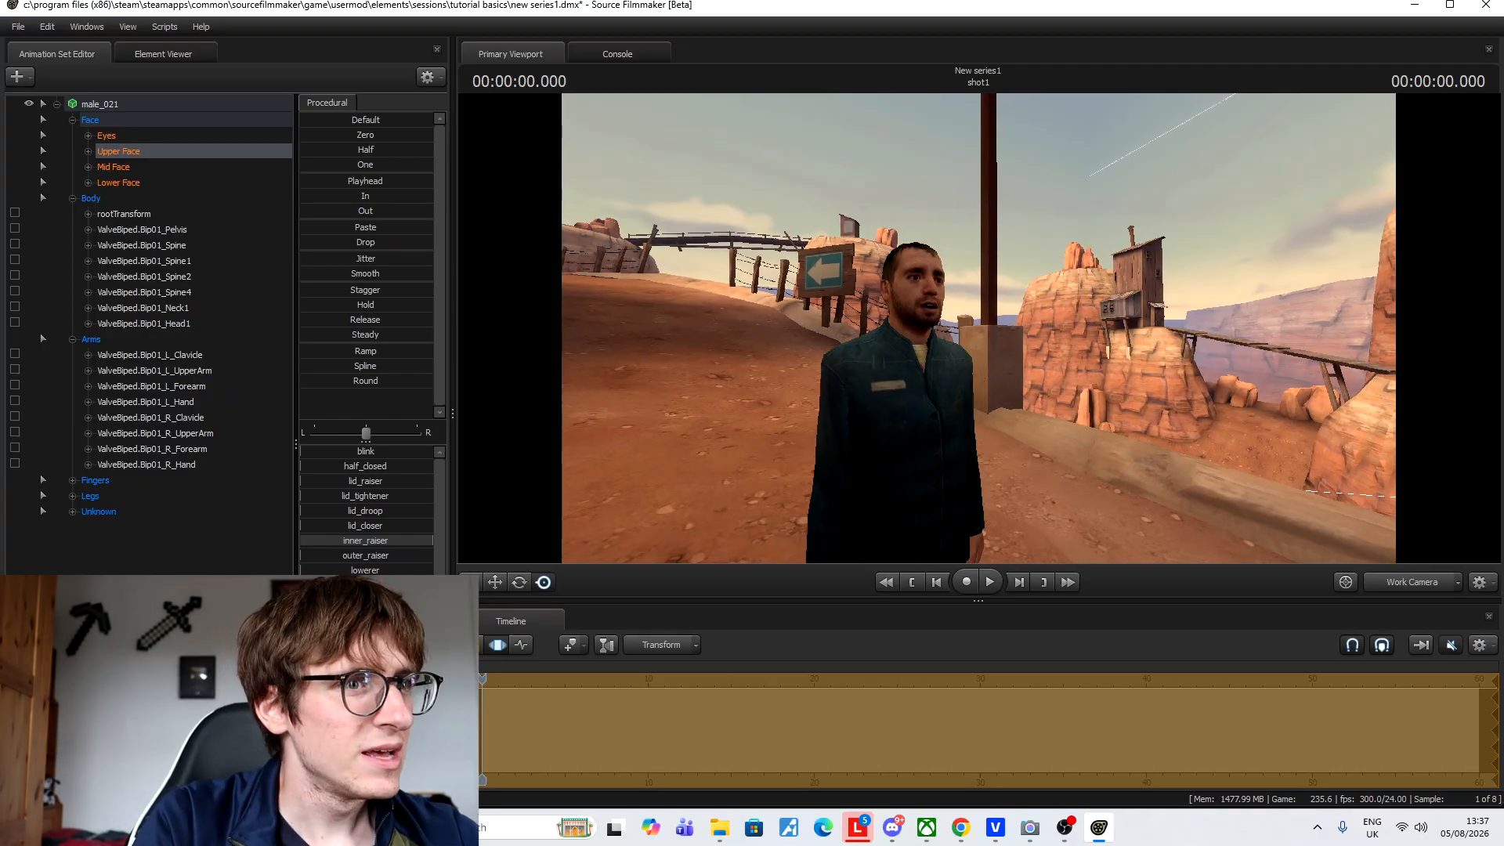
pyautogui.press('s')
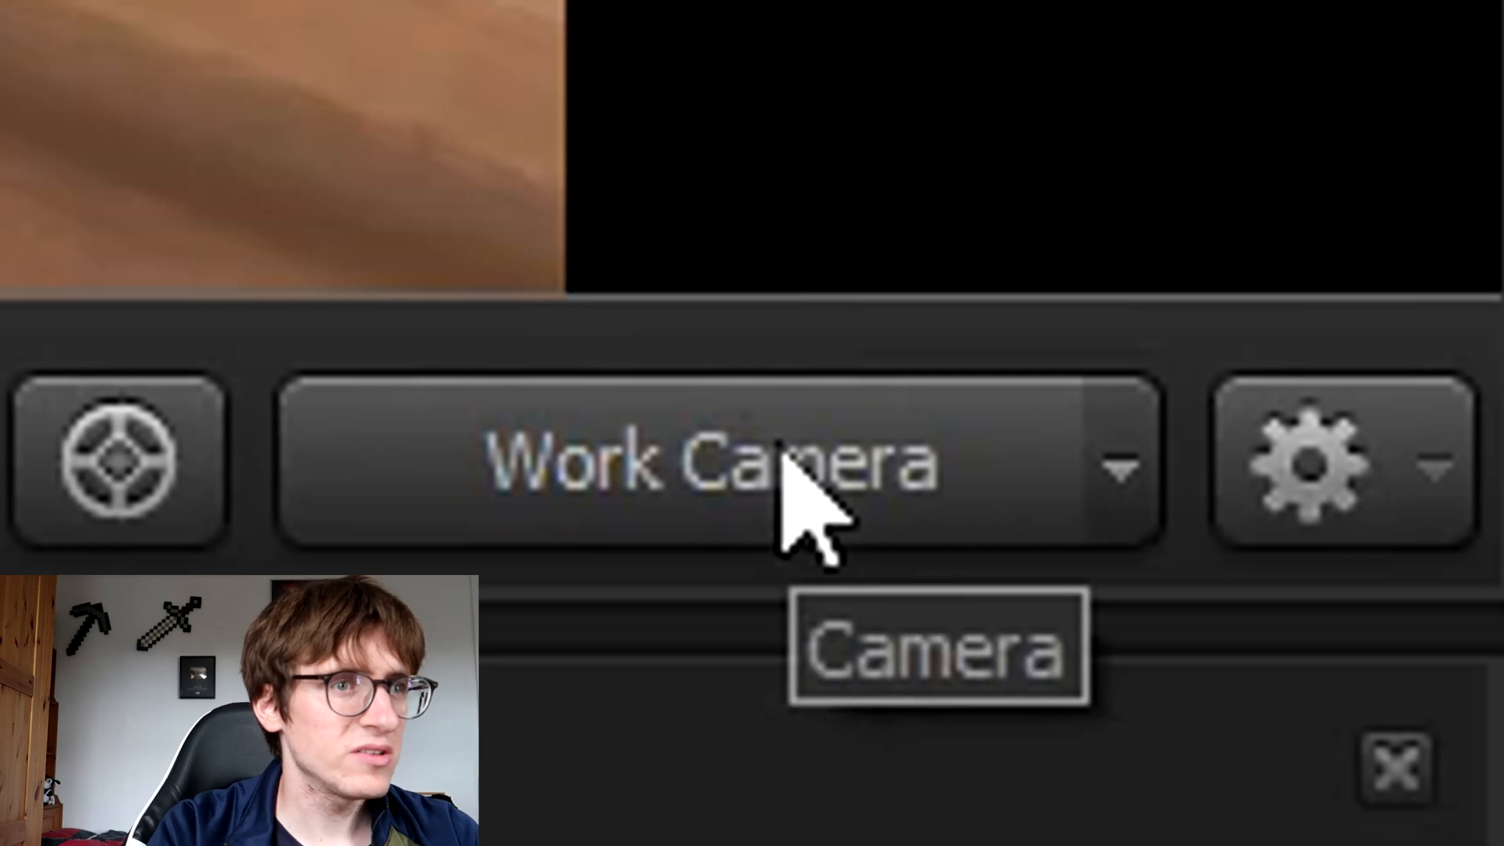
# Look through the camera options list, then show the scene through camera1.
pyautogui.click(781, 455)
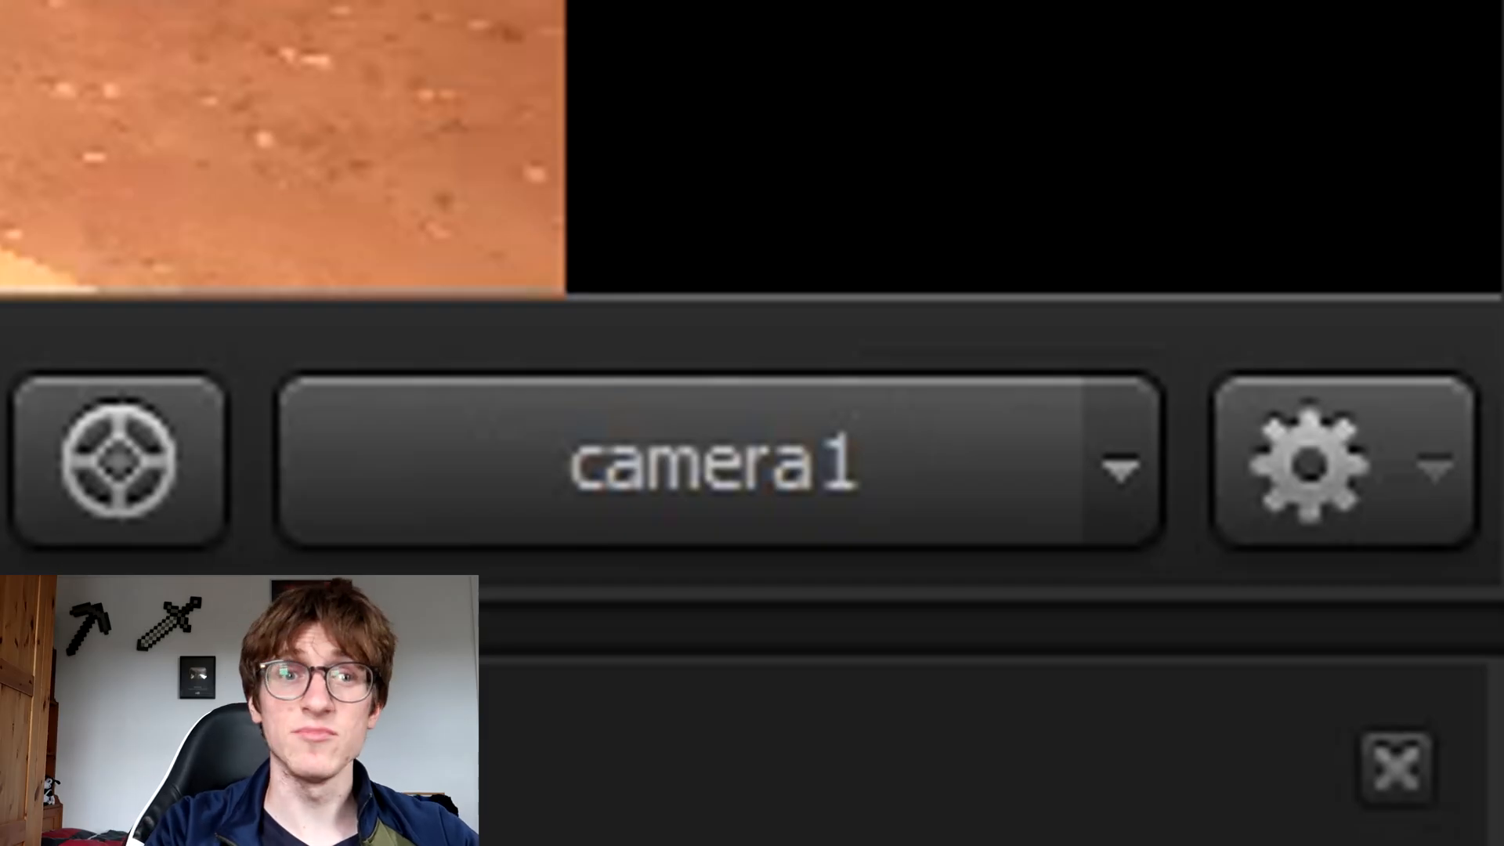
pyautogui.press('Tab')
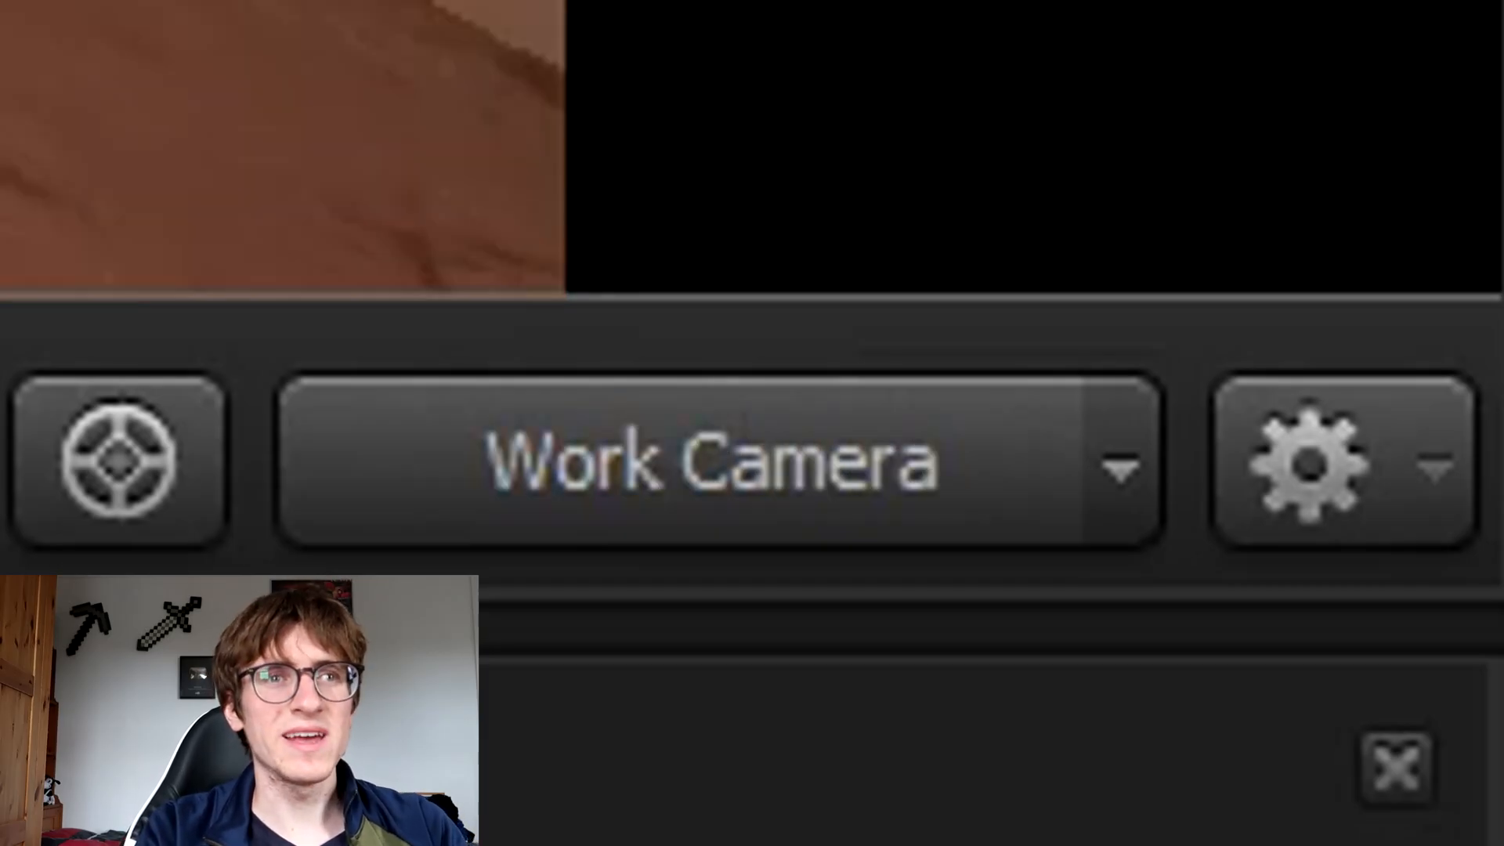
pyautogui.click(1150, 466)
pyautogui.moveTo(1006, 558)
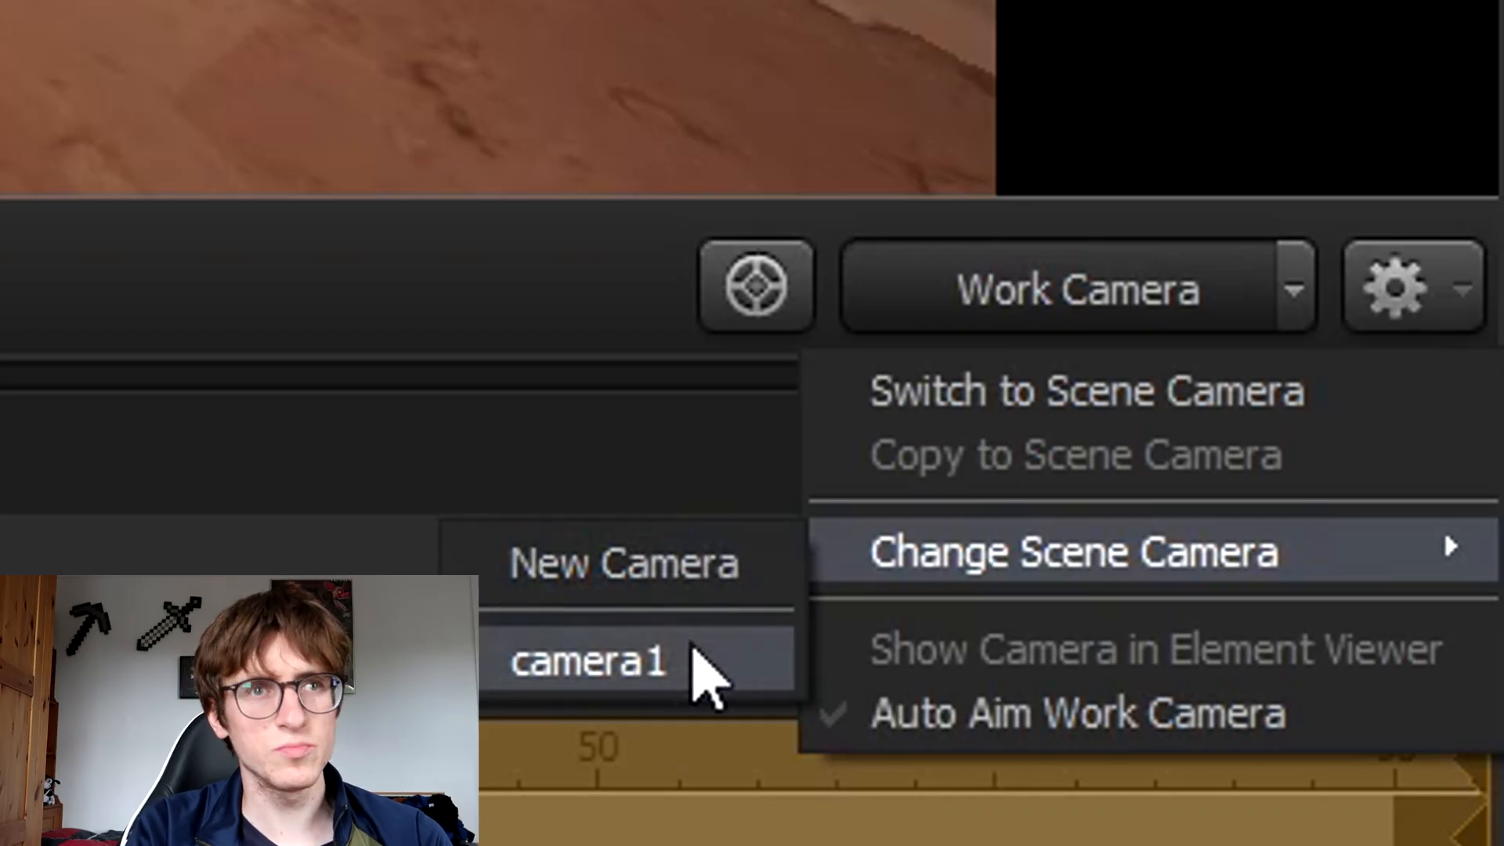
pyautogui.click(353, 346)
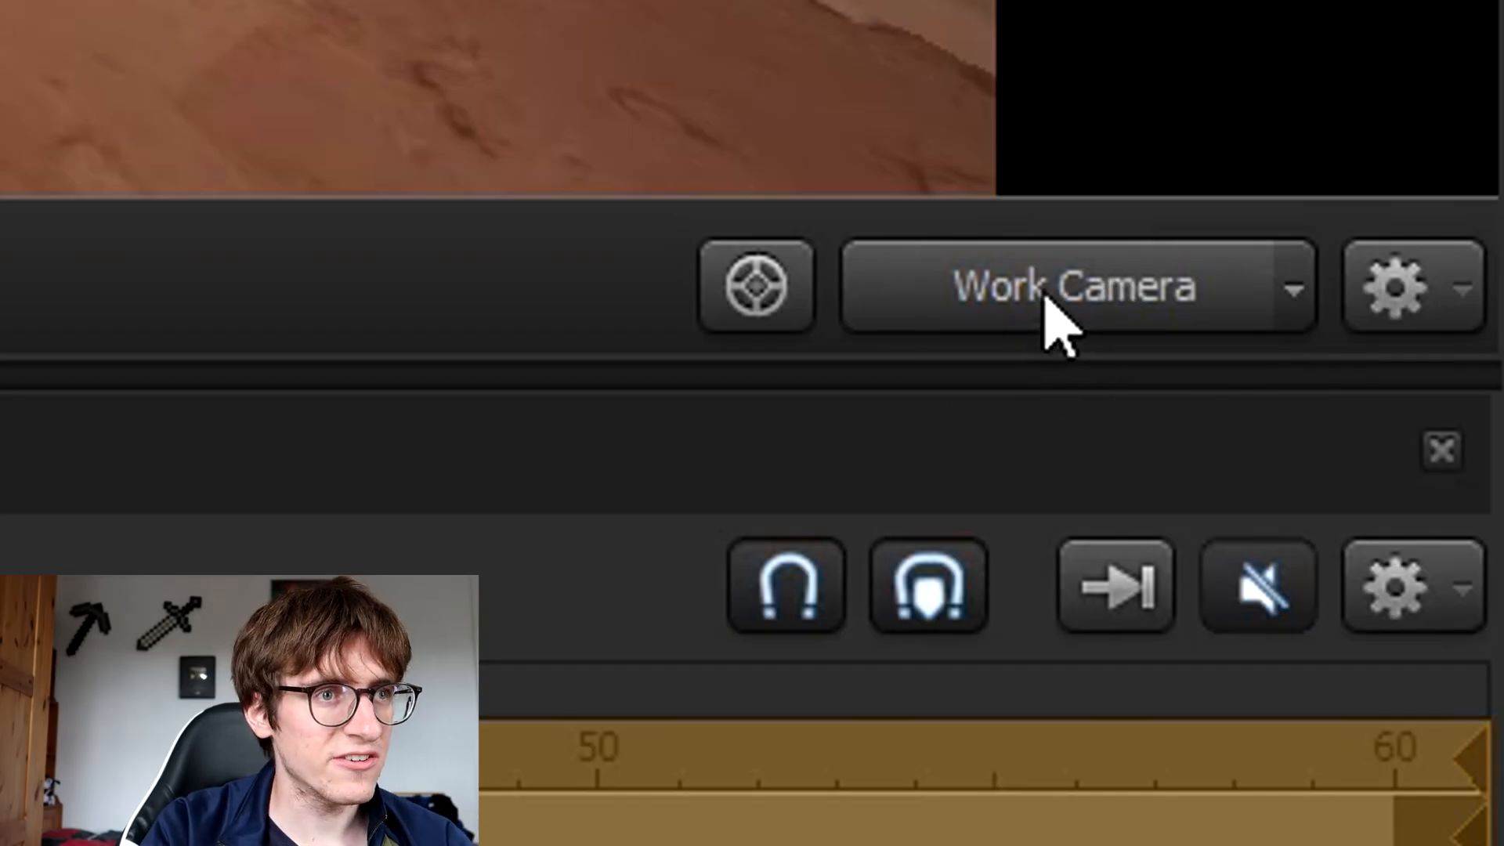
pyautogui.click(1046, 306)
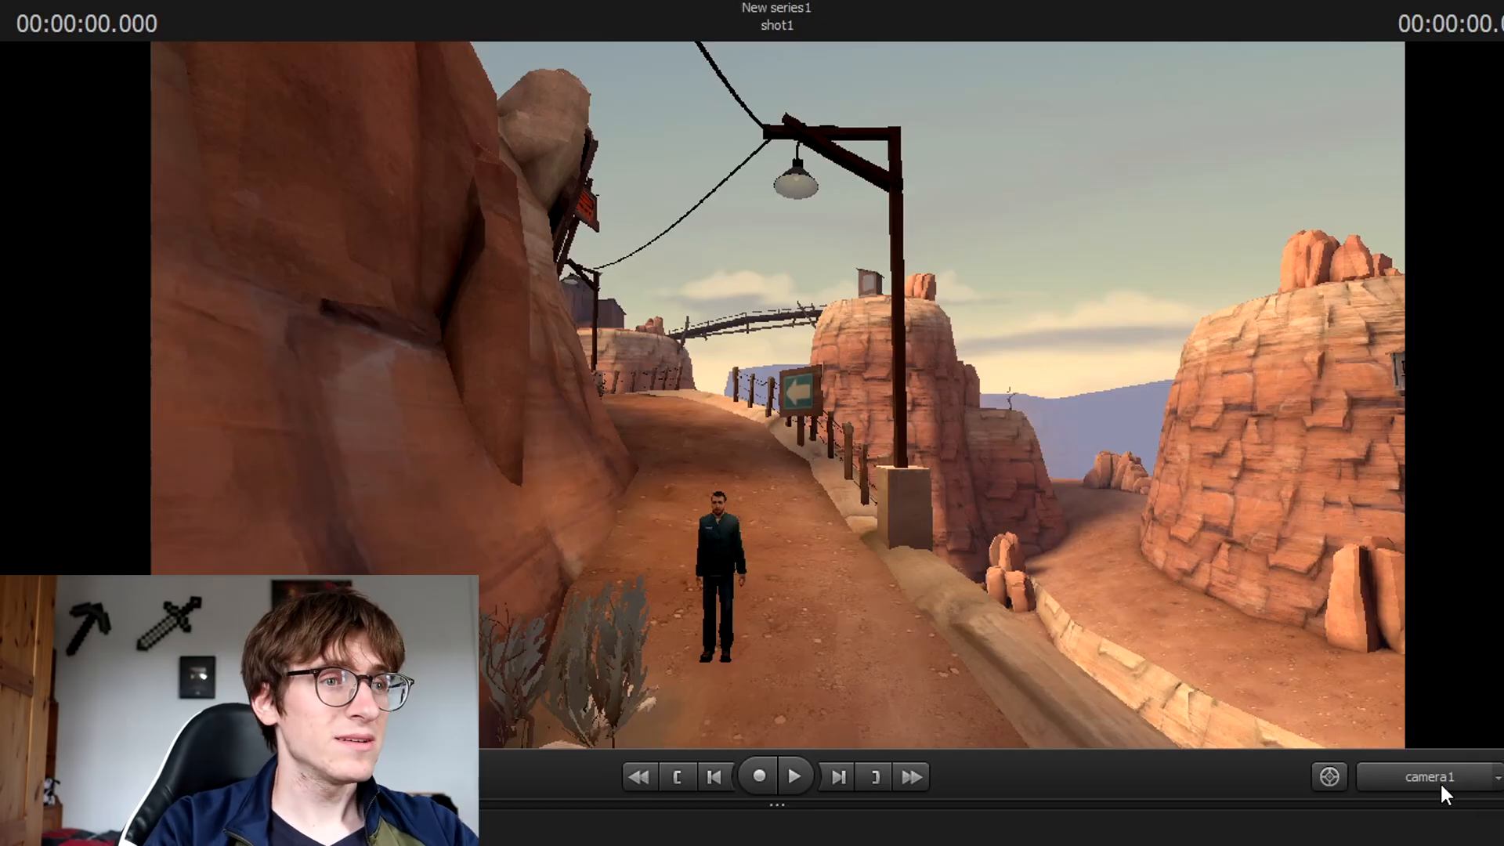
# Reframe camera1 as a close chest-up shot of the man.
pyautogui.moveTo(1054, 537); pyautogui.dragTo(1131, 555)
pyautogui.press('w')
pyautogui.press('w')
pyautogui.press('a')
pyautogui.press('x')
pyautogui.press('w')
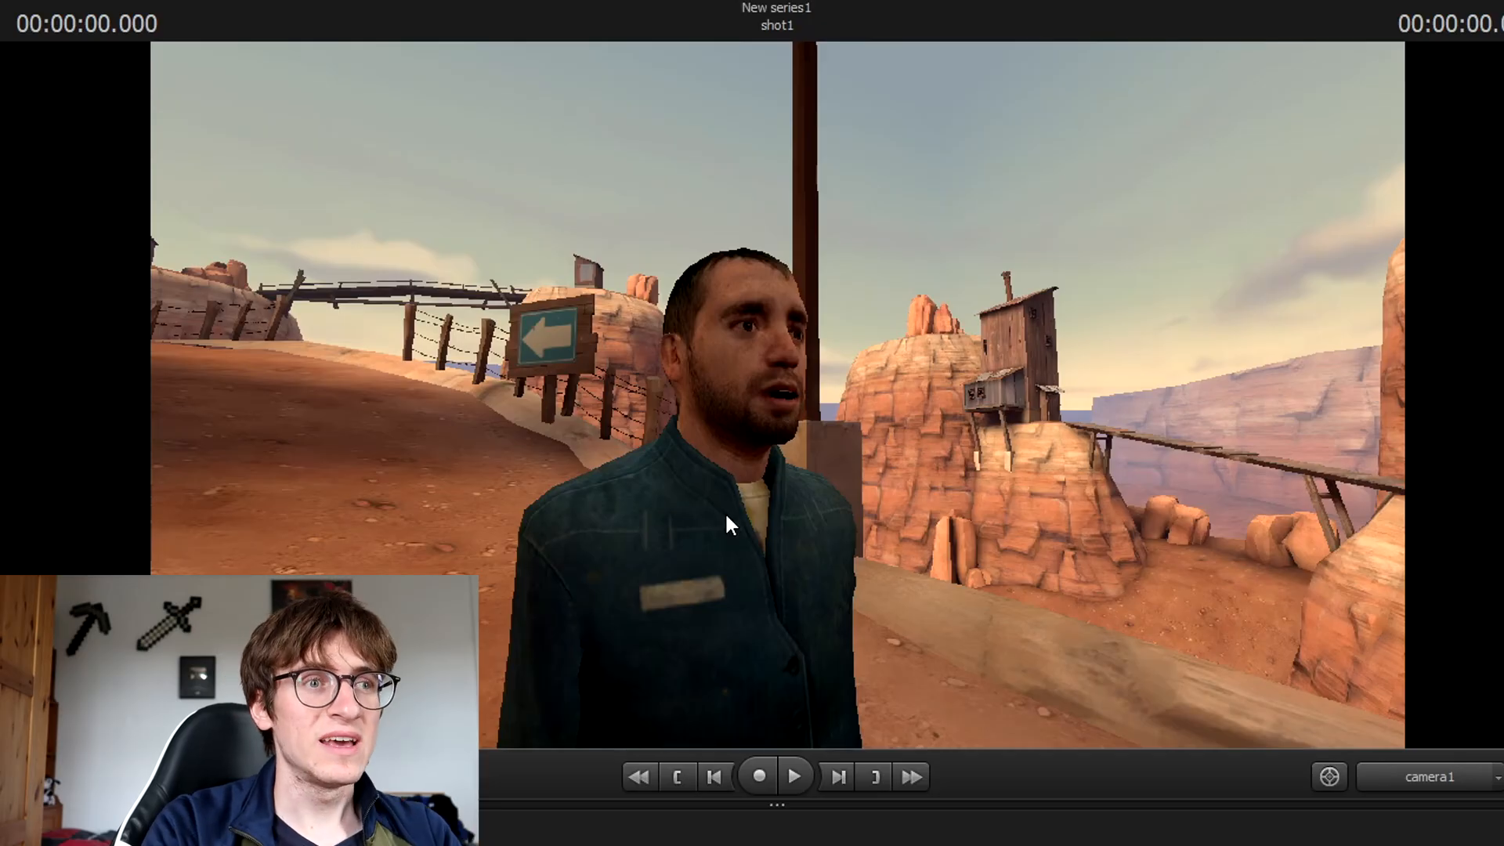
# Fly the work camera around the man, then check the framing through camera1.
pyautogui.click(1405, 786)
pyautogui.moveTo(862, 439); pyautogui.dragTo(532, 372)
pyautogui.press('w')
pyautogui.press('d')
pyautogui.moveTo(778, 394); pyautogui.dragTo(778, 394)
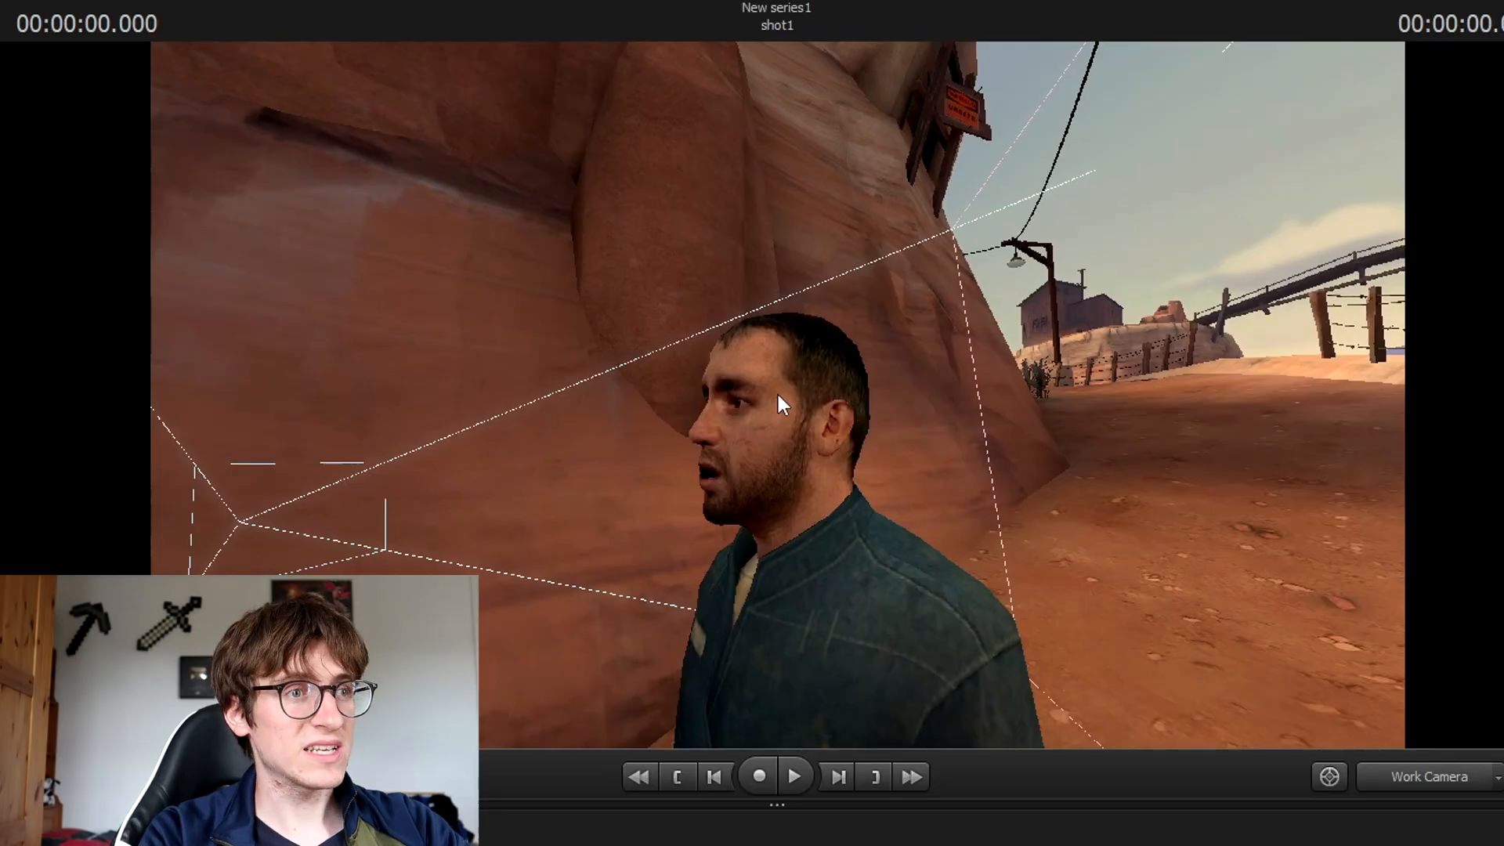
pyautogui.click(1404, 769)
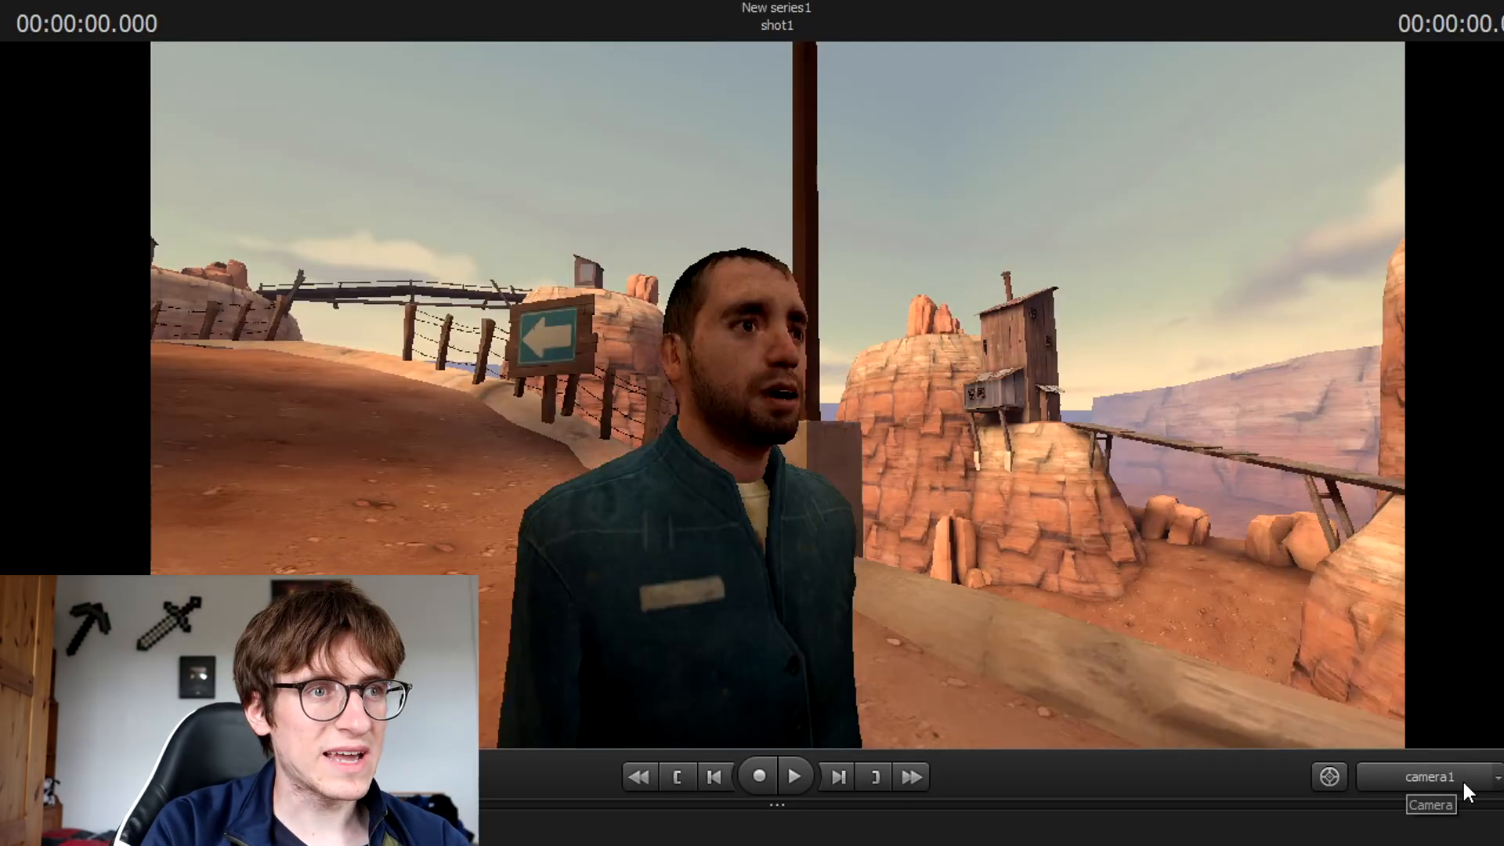
# Survey the hilltop shack and rocks, return to camera1, and bring up the new animation set options.
pyautogui.click(1442, 780)
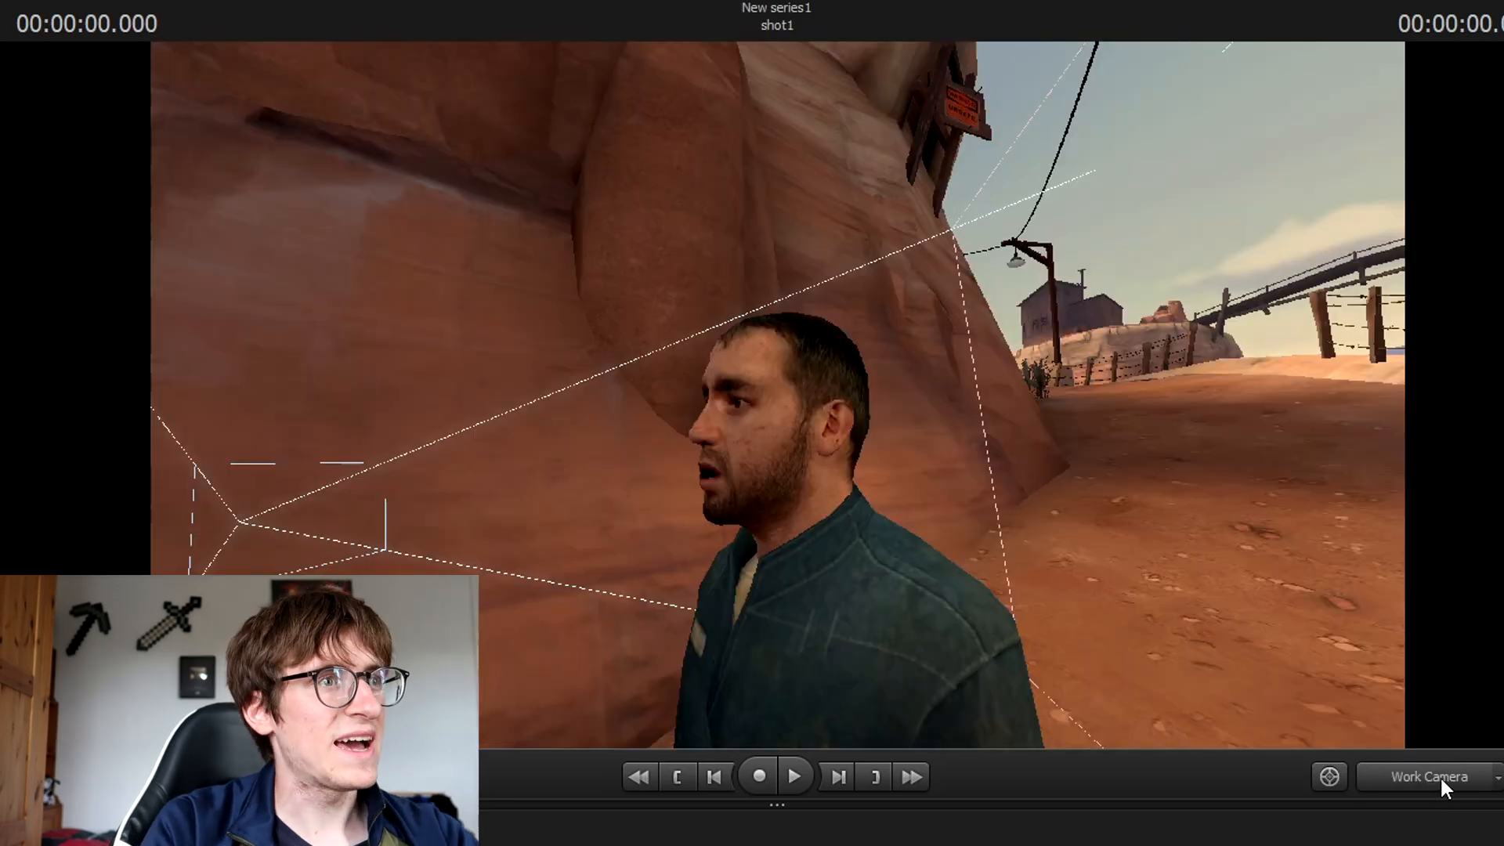
pyautogui.press('s')
pyautogui.moveTo(1100, 481); pyautogui.dragTo(662, 622)
pyautogui.press('d')
pyautogui.press('w')
pyautogui.press('w')
pyautogui.press('w')
pyautogui.press('w')
pyautogui.press('w')
pyautogui.press('d')
pyautogui.press('s')
pyautogui.press('w')
pyautogui.click(1437, 777)
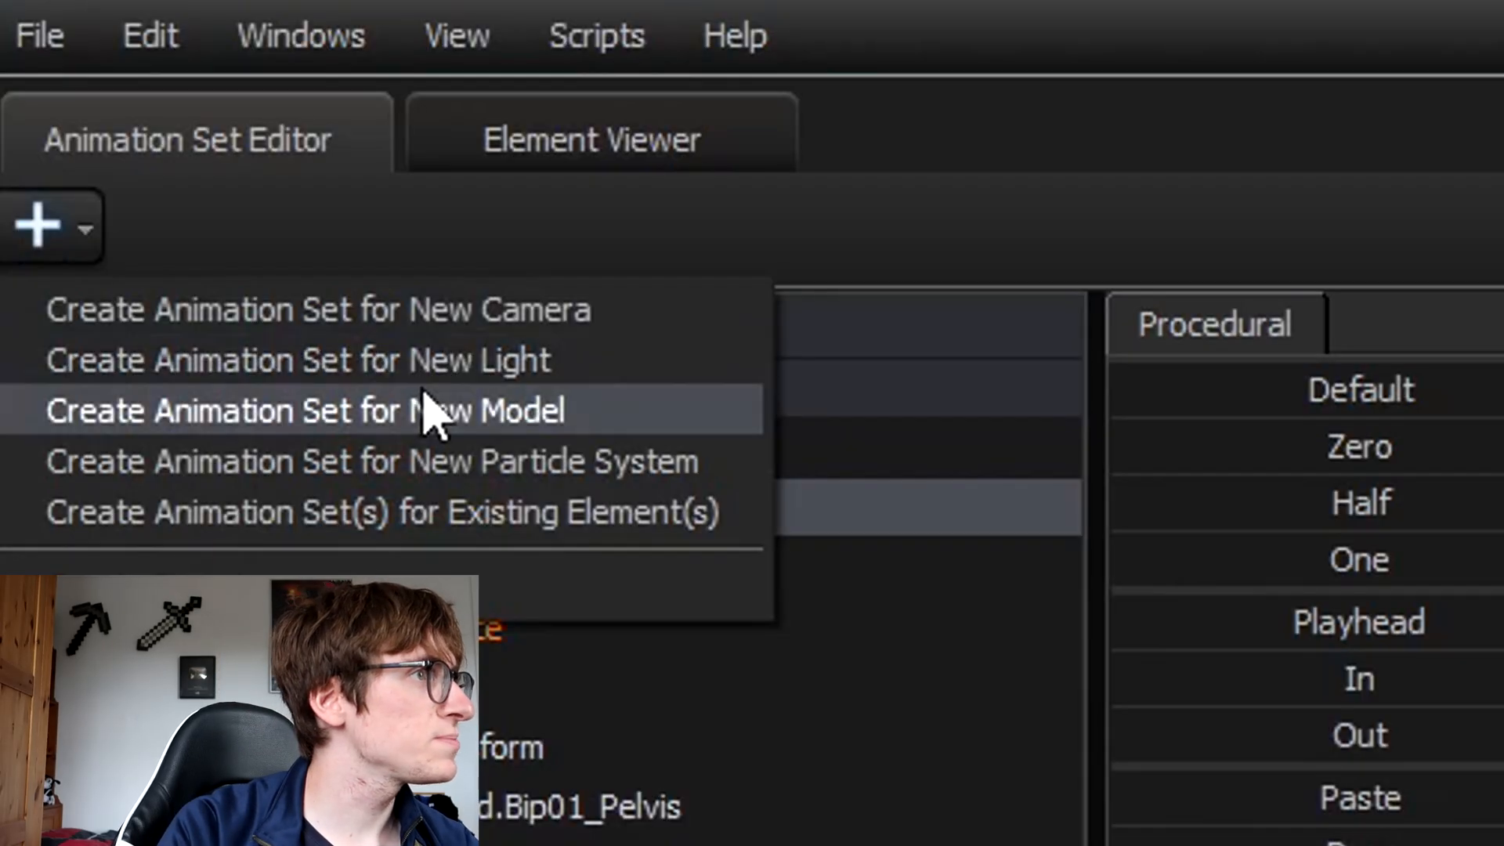
pyautogui.click(430, 413)
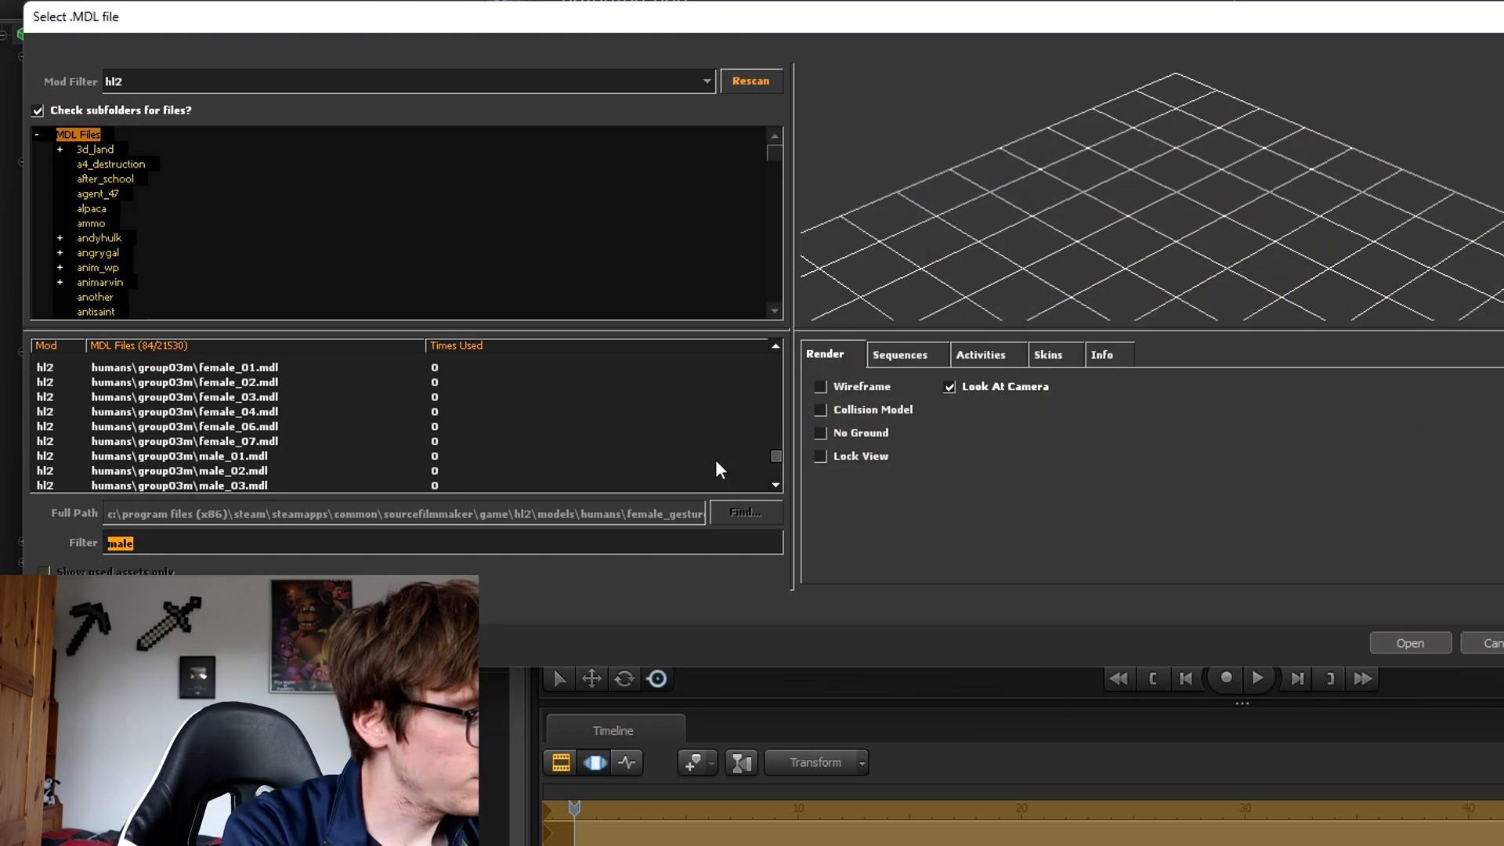
# Filter the model browser for 'bottle' and add props_junk\glassbottle01a.mdl to the scene.
pyautogui.write('bottle')
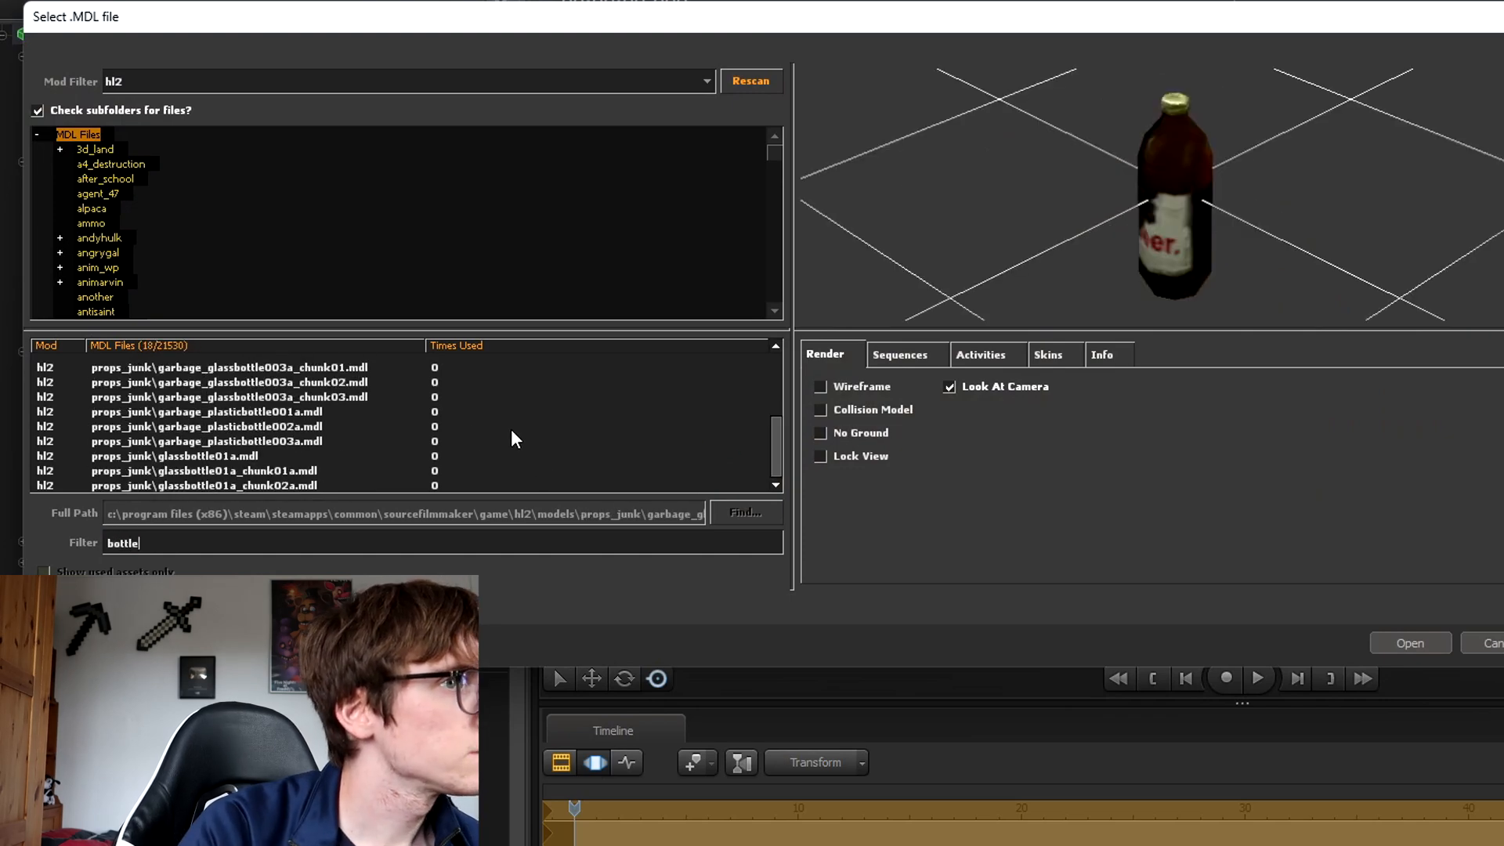
pyautogui.scroll(3, 470, 427)
pyautogui.click(250, 384)
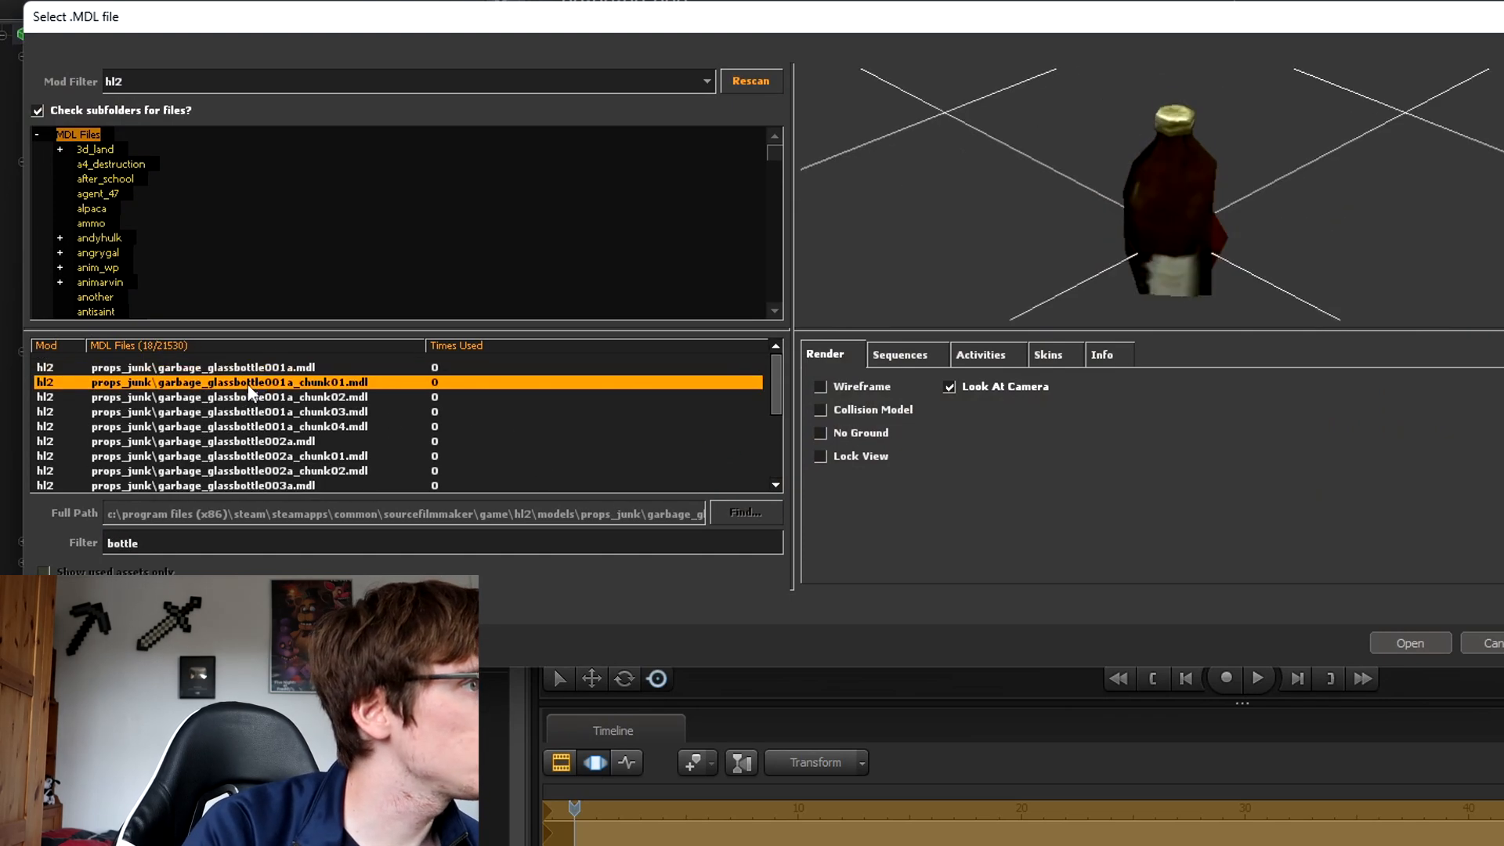
pyautogui.press('Down')
pyautogui.press('Down')
pyautogui.press('Down')
pyautogui.press('Down')
pyautogui.press('Down')
pyautogui.press('Down')
pyautogui.press('Down')
pyautogui.press('Down')
pyautogui.press('Down')
pyautogui.press('Down')
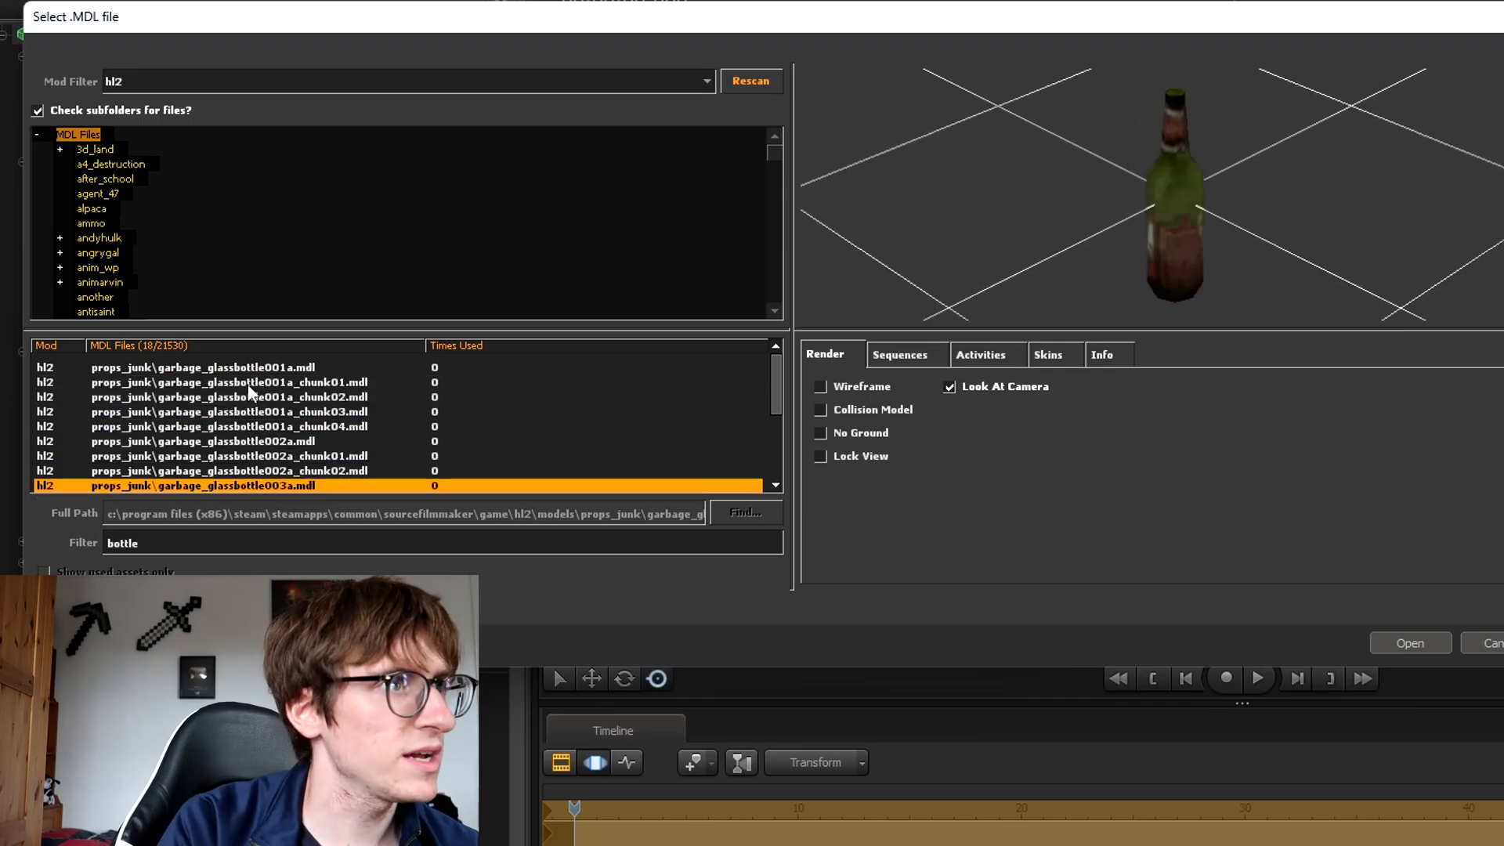
pyautogui.press('Down')
pyautogui.press('Down')
pyautogui.press('Down')
pyautogui.press('Down')
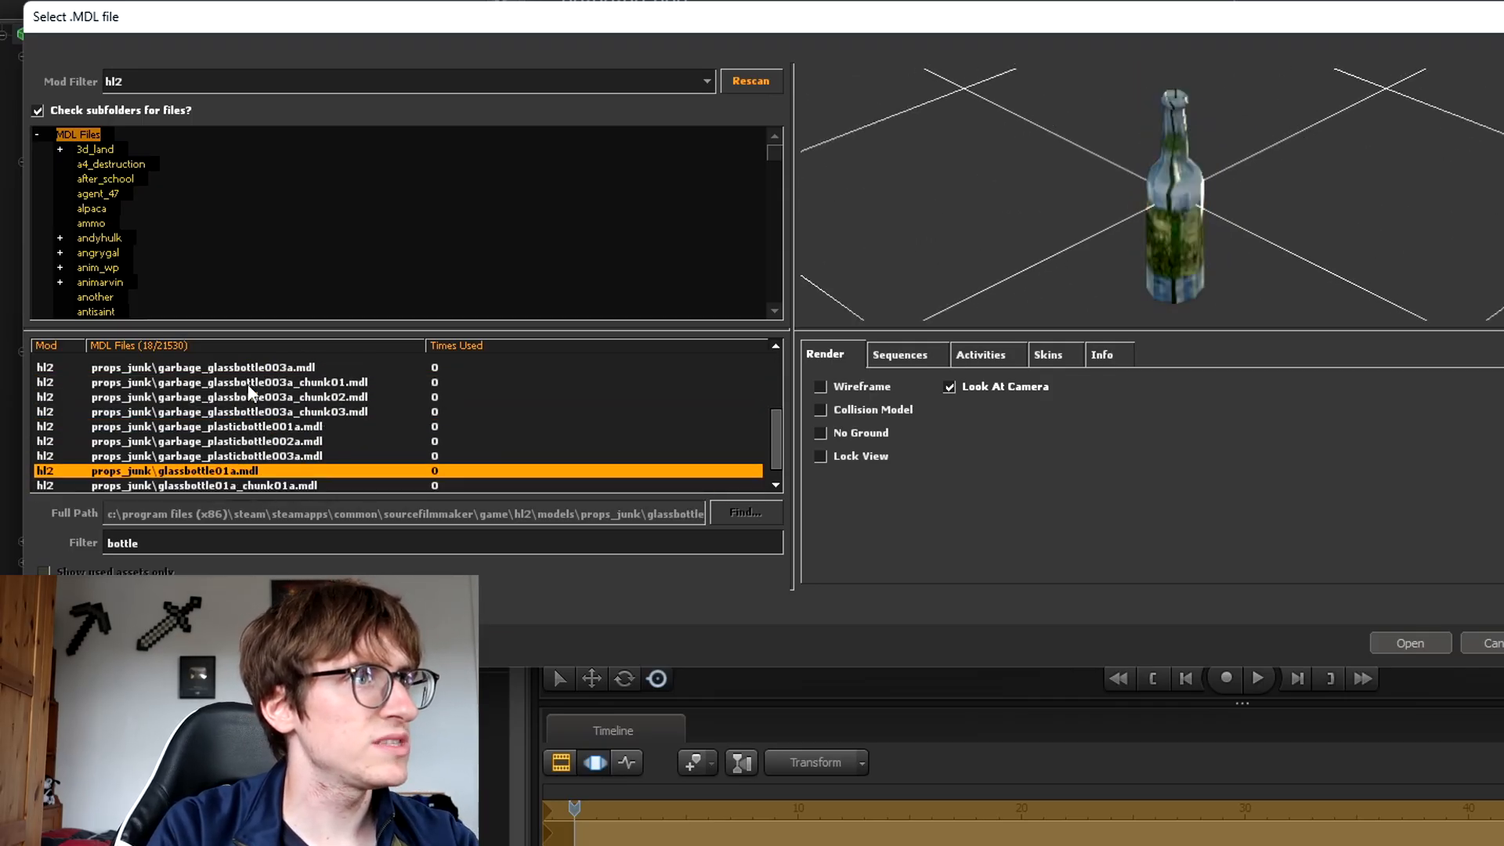
pyautogui.press('Down')
pyautogui.press('Up')
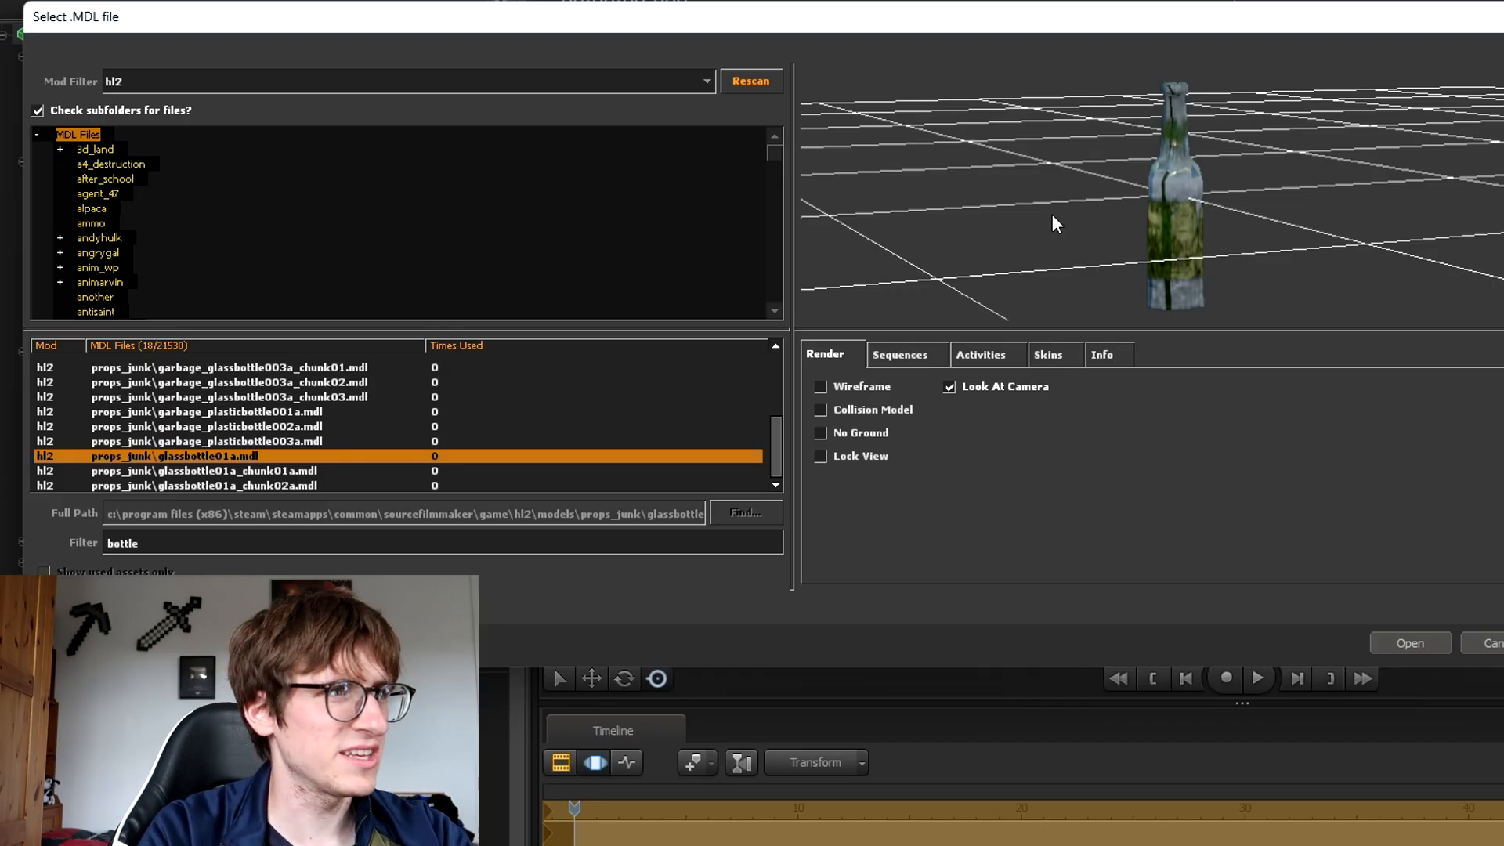
pyautogui.press('Return')
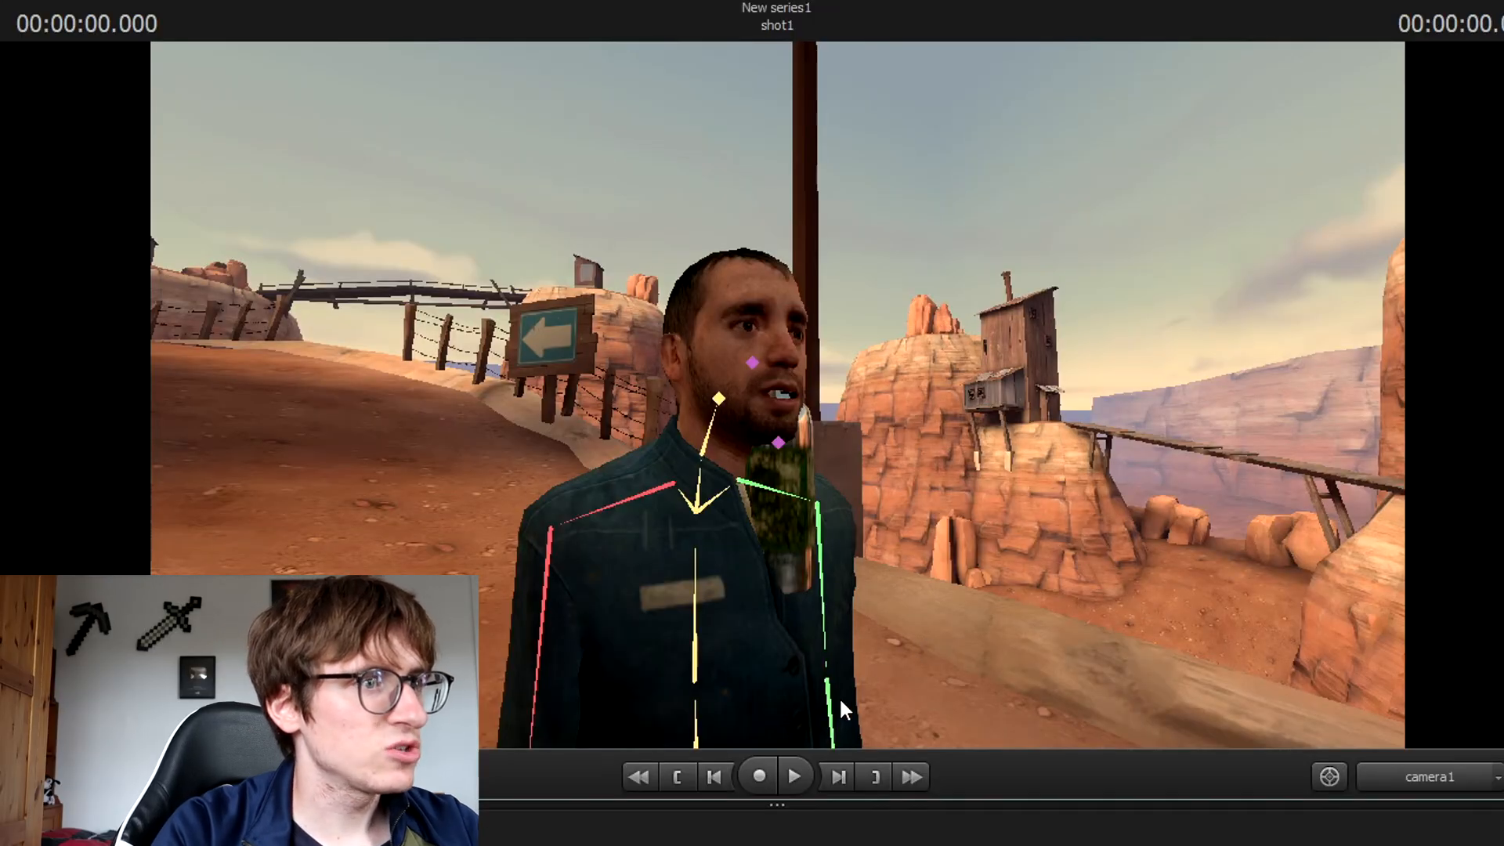
# Rotate the man's left forearm so his hand reaches out to the right.
pyautogui.click(832, 699)
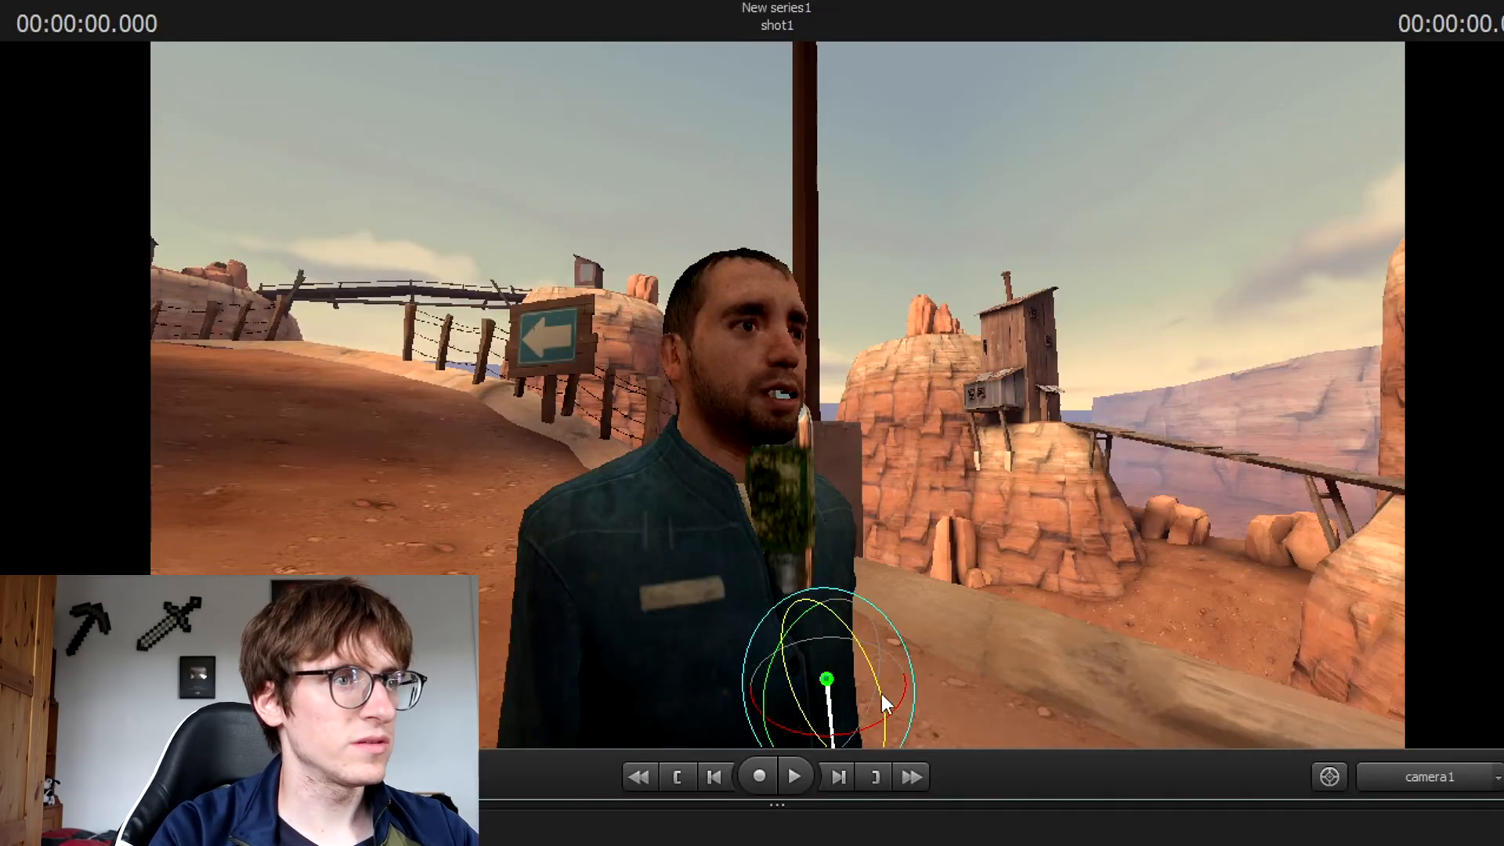
pyautogui.moveTo(881, 694); pyautogui.dragTo(784, 611)
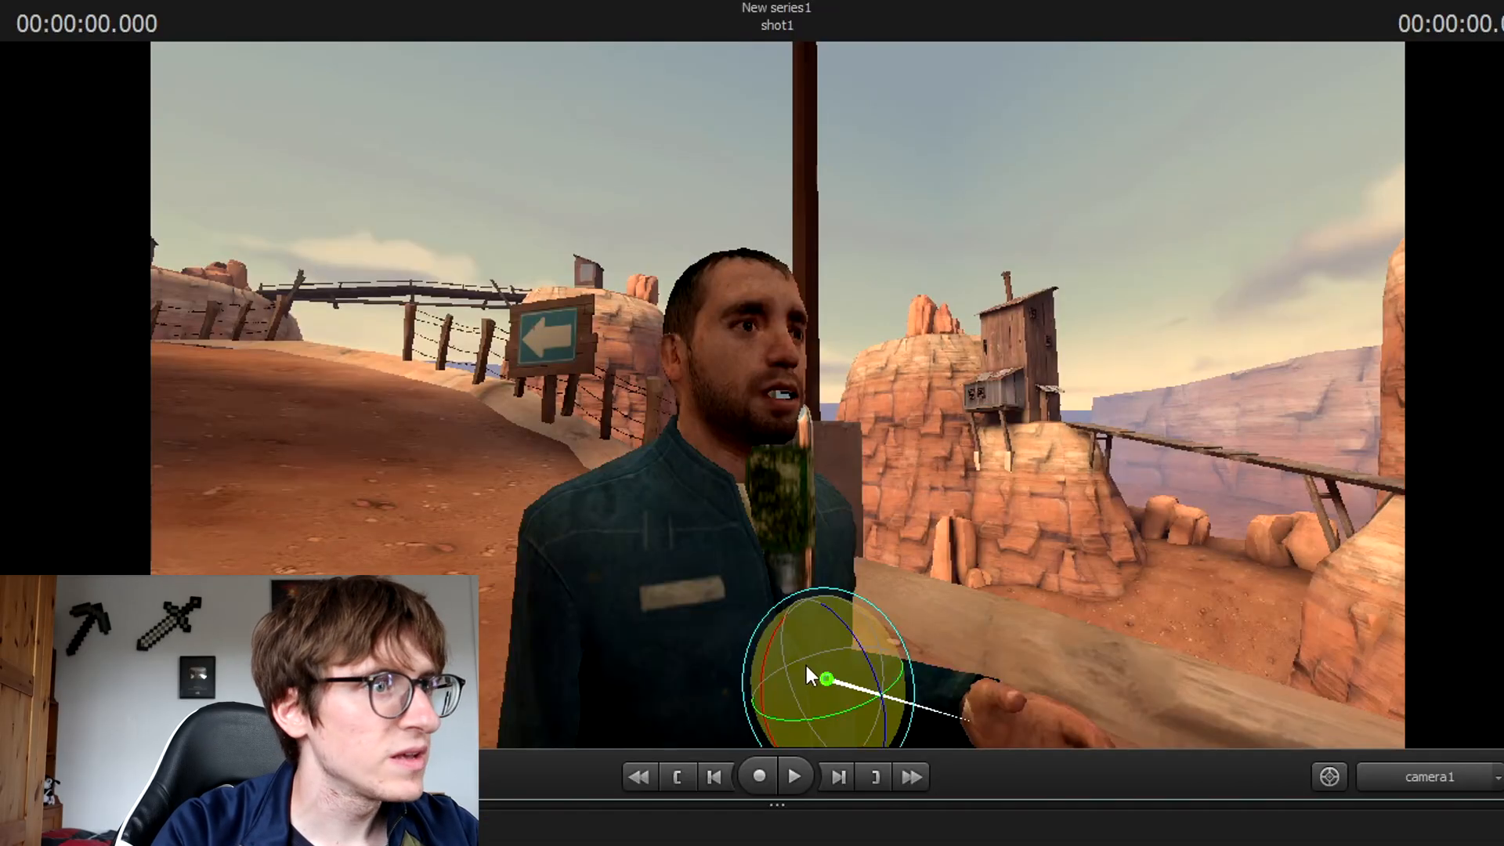
pyautogui.moveTo(834, 683); pyautogui.dragTo(854, 658)
pyautogui.click(756, 688)
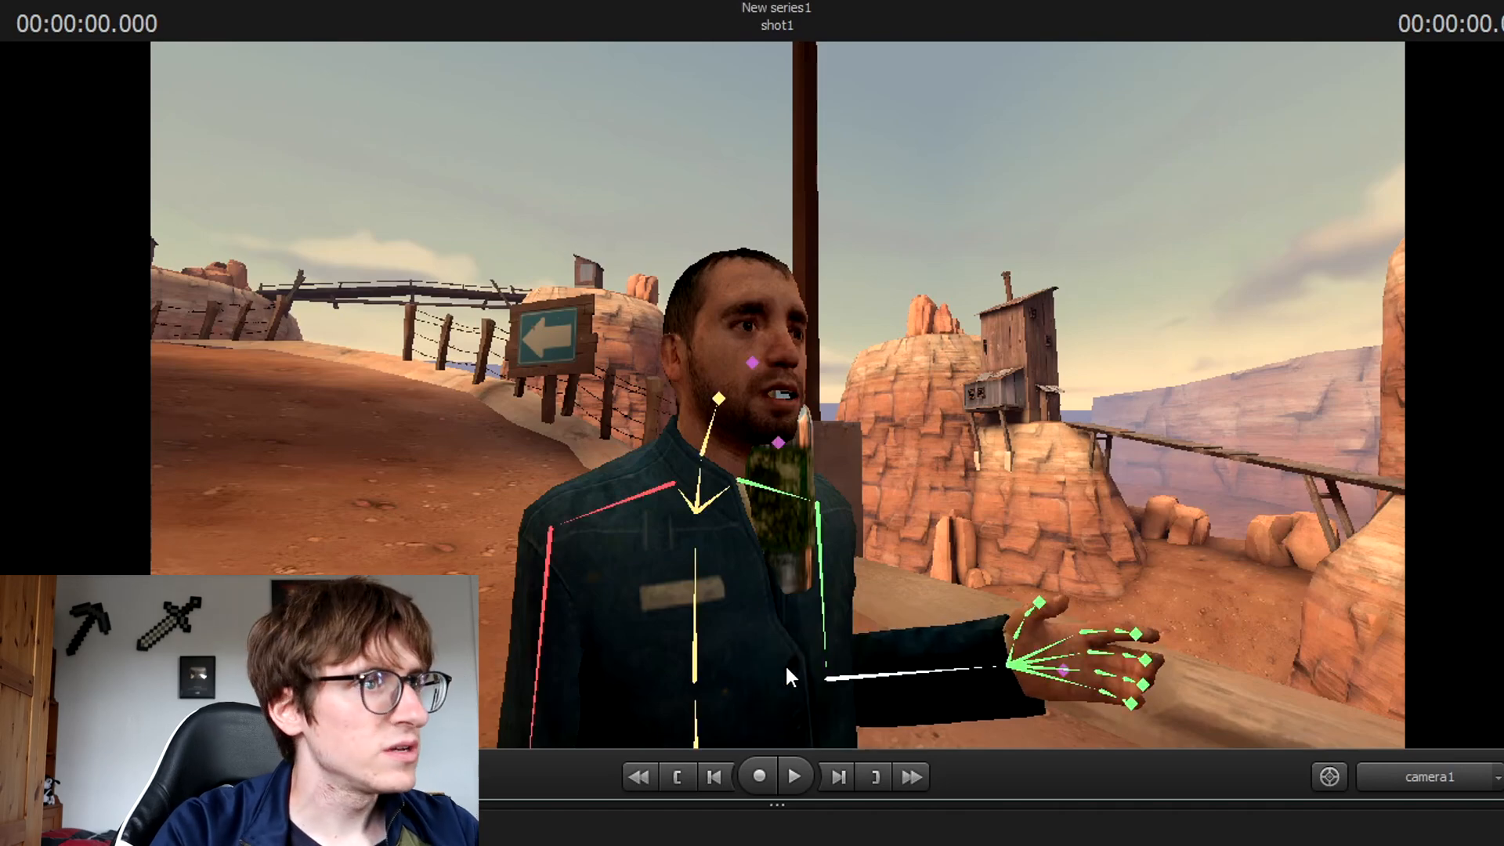
pyautogui.click(830, 677)
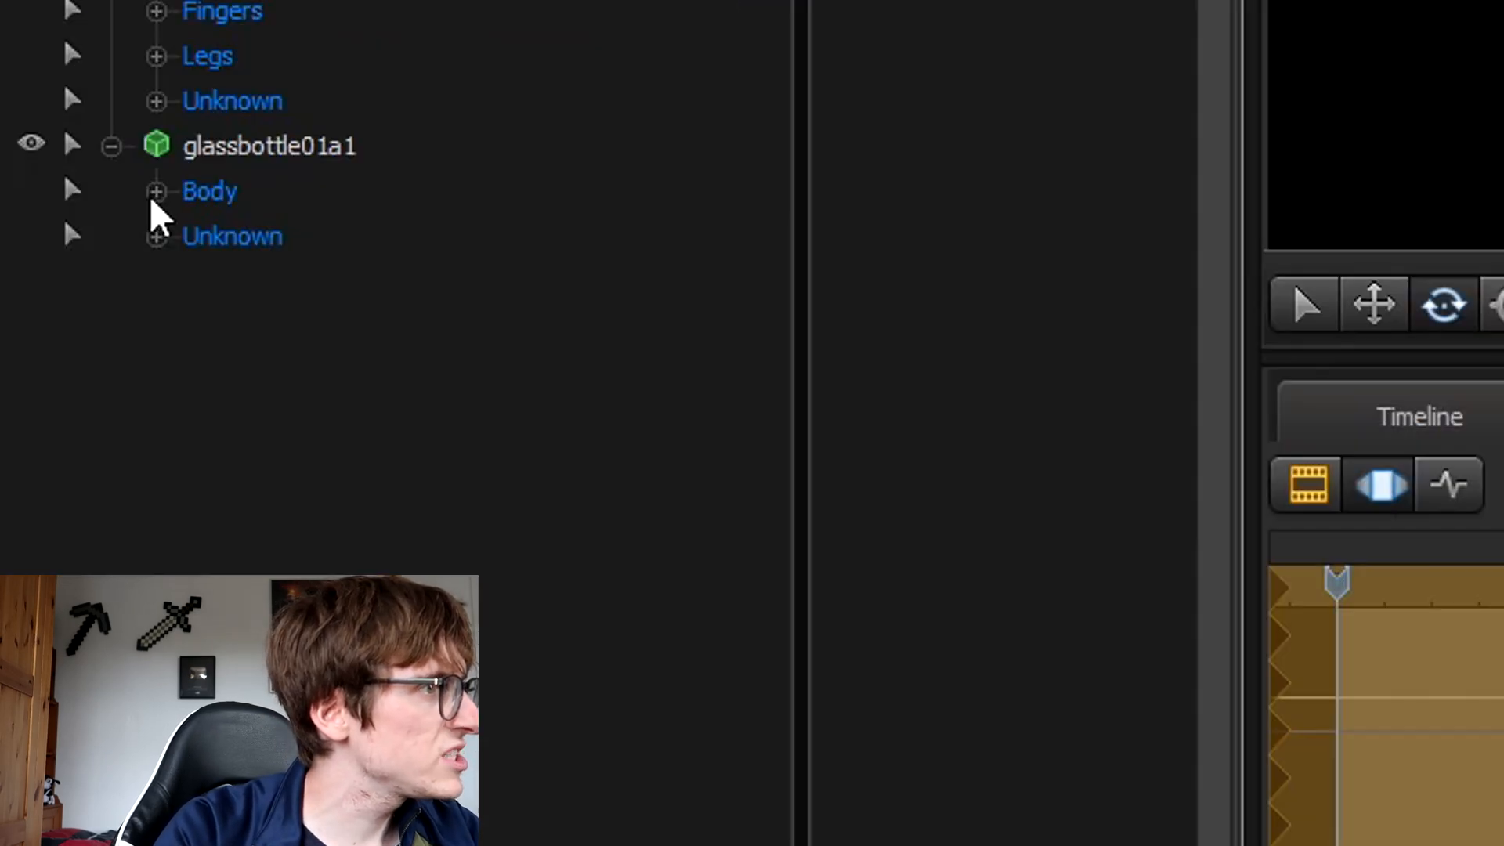
# Select the bottle's Body rootTransform and move the bottle toward the man's hand.
pyautogui.click(156, 192)
pyautogui.click(304, 243)
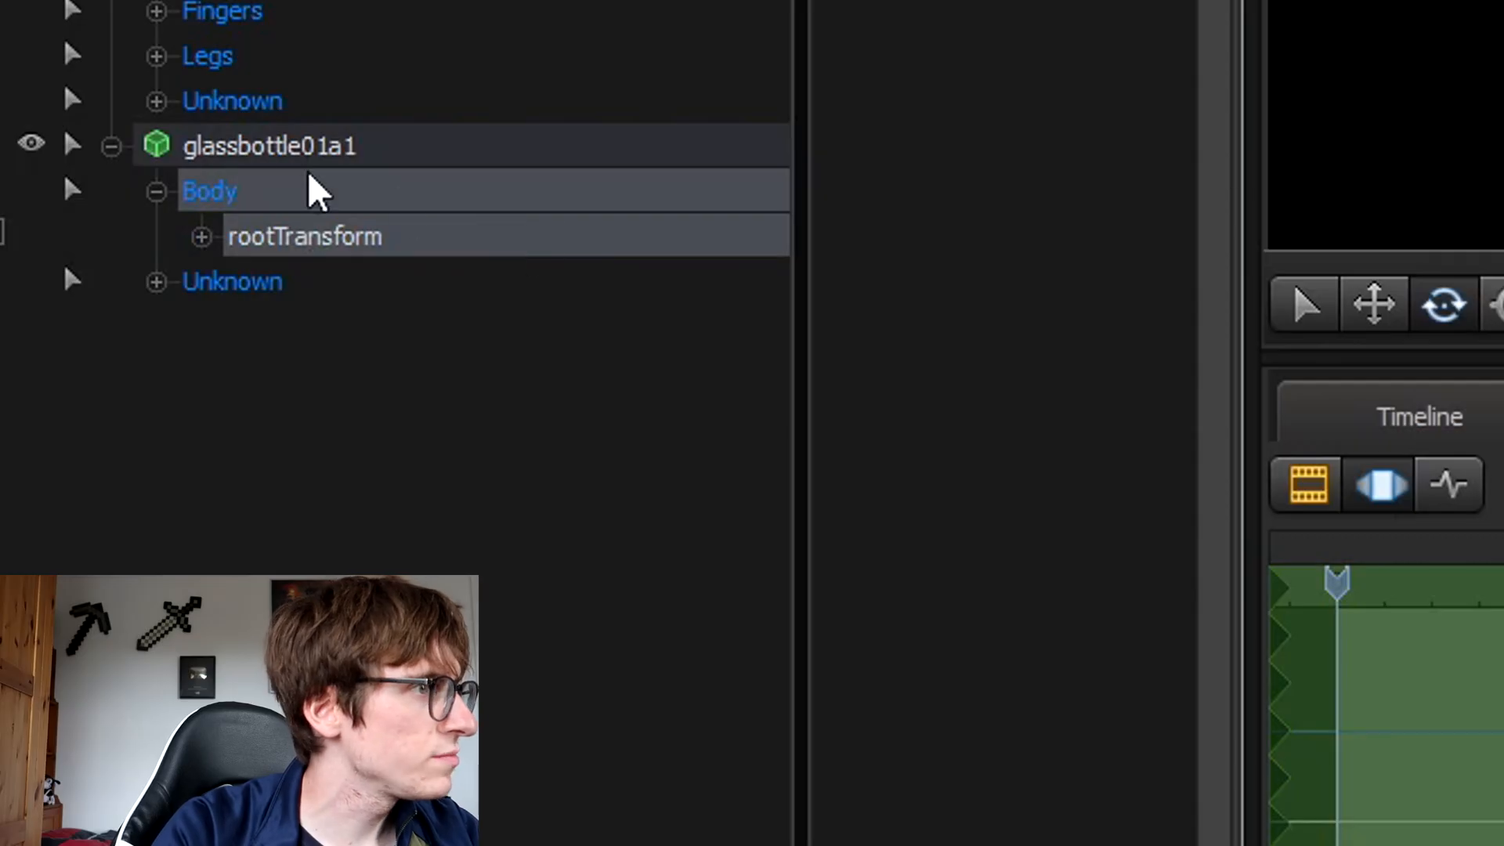
pyautogui.click(111, 146)
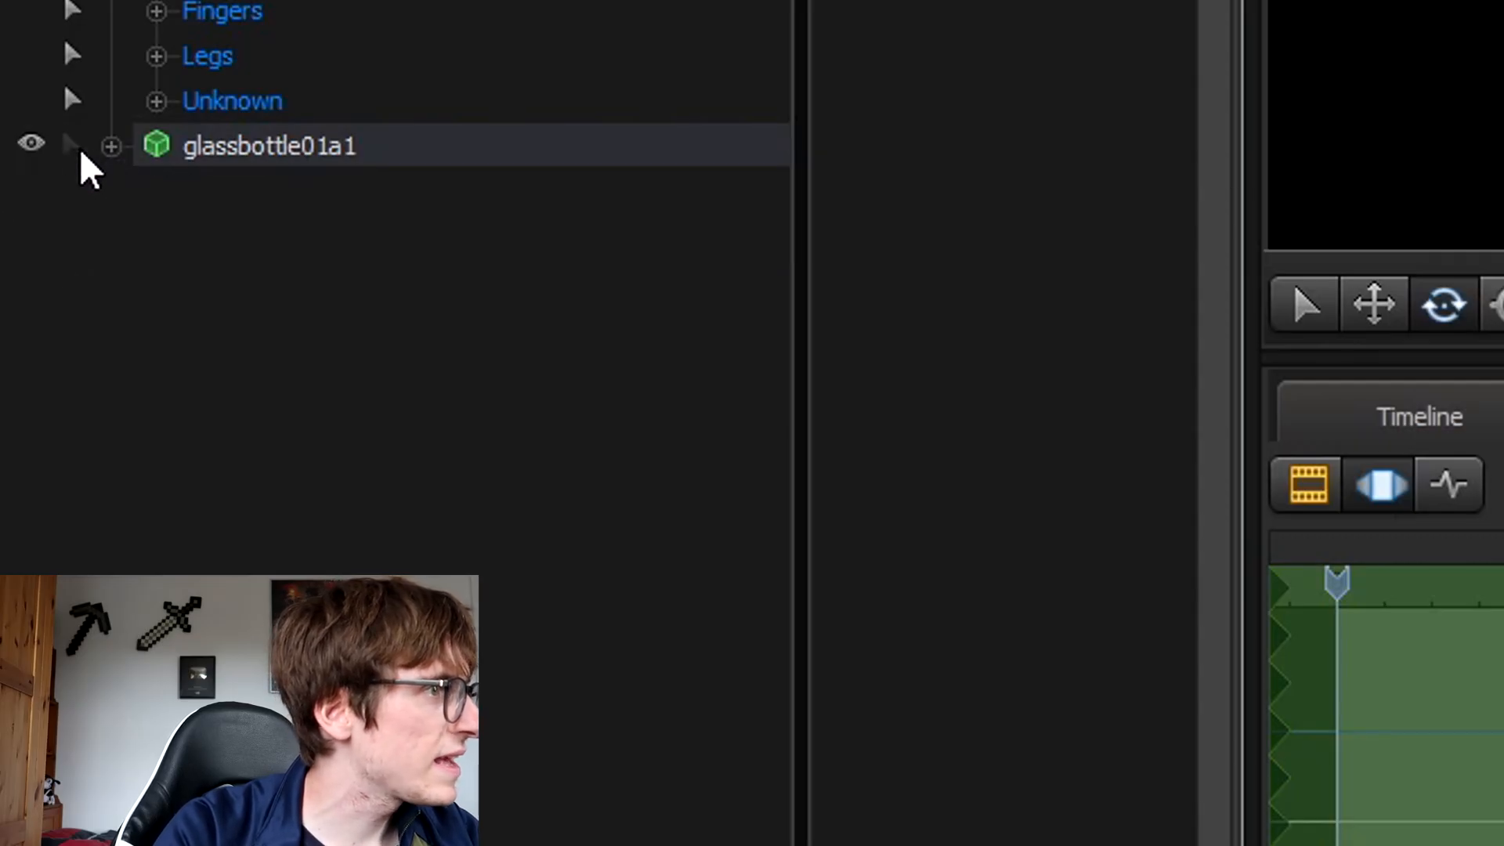
pyautogui.click(112, 147)
pyautogui.click(156, 192)
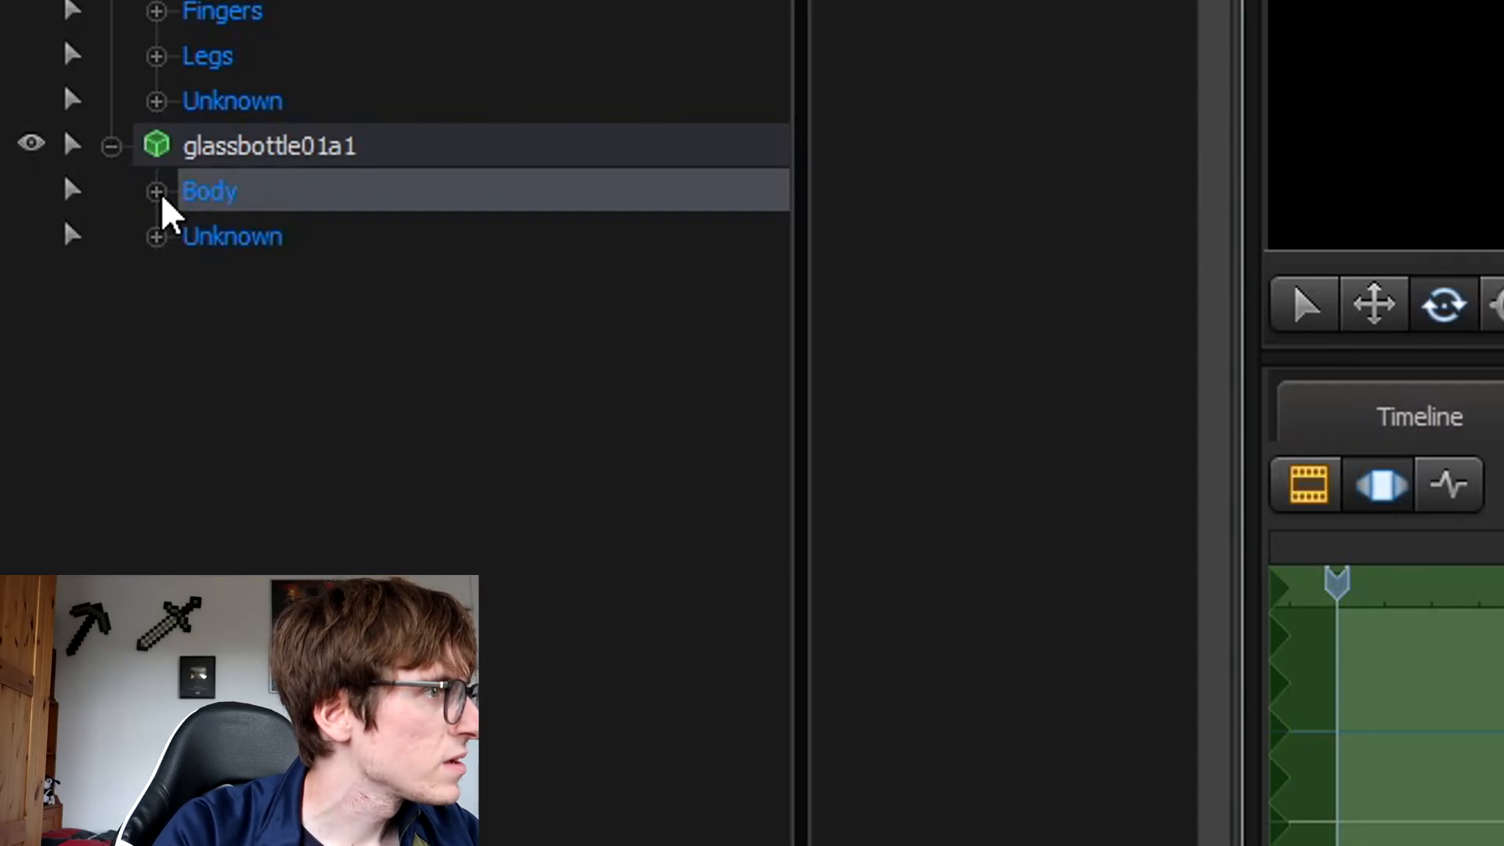
pyautogui.click(157, 193)
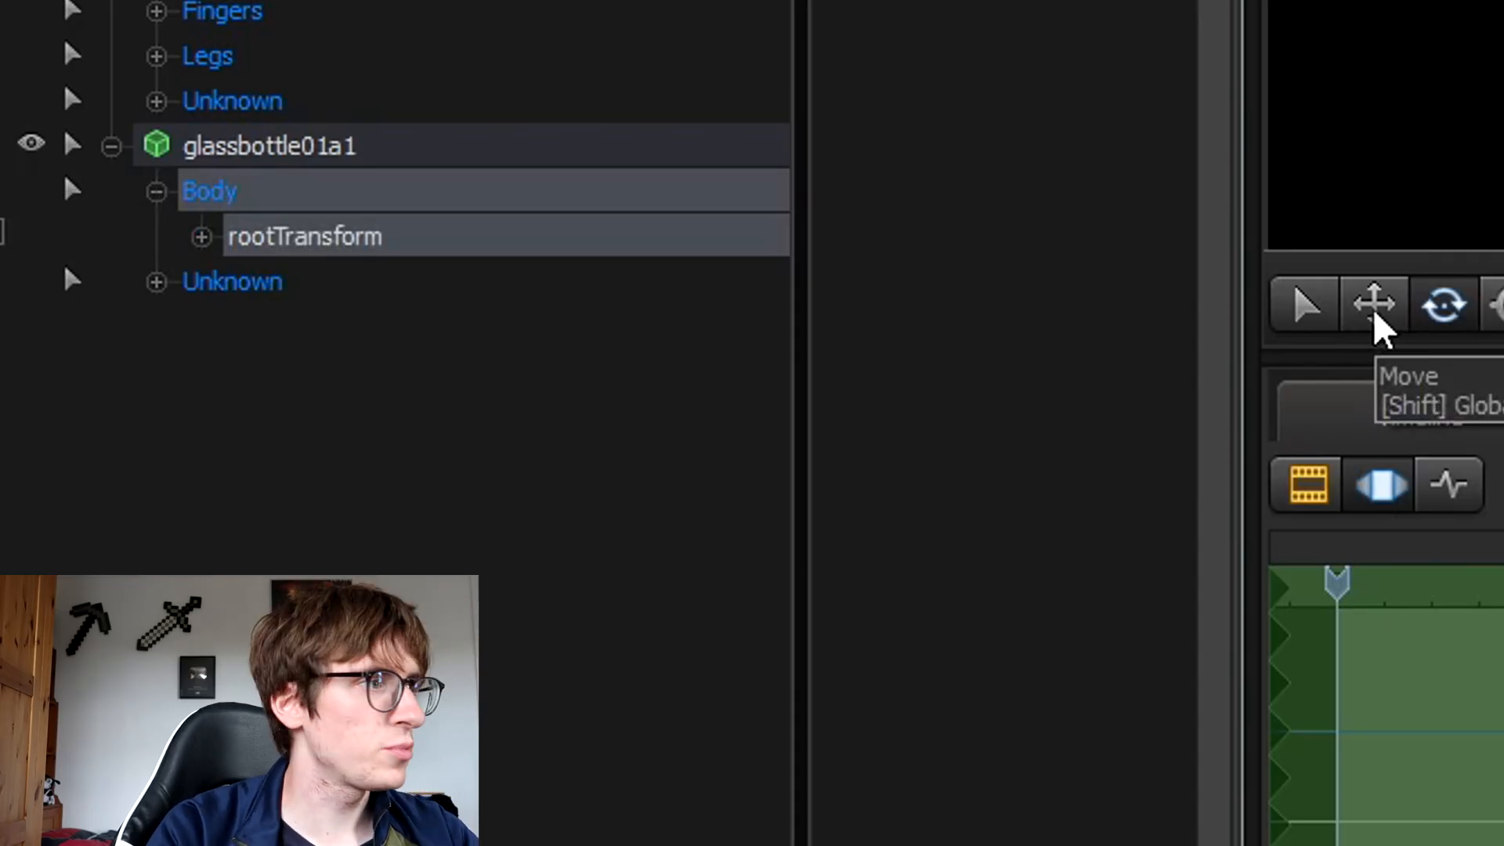
pyautogui.click(1375, 313)
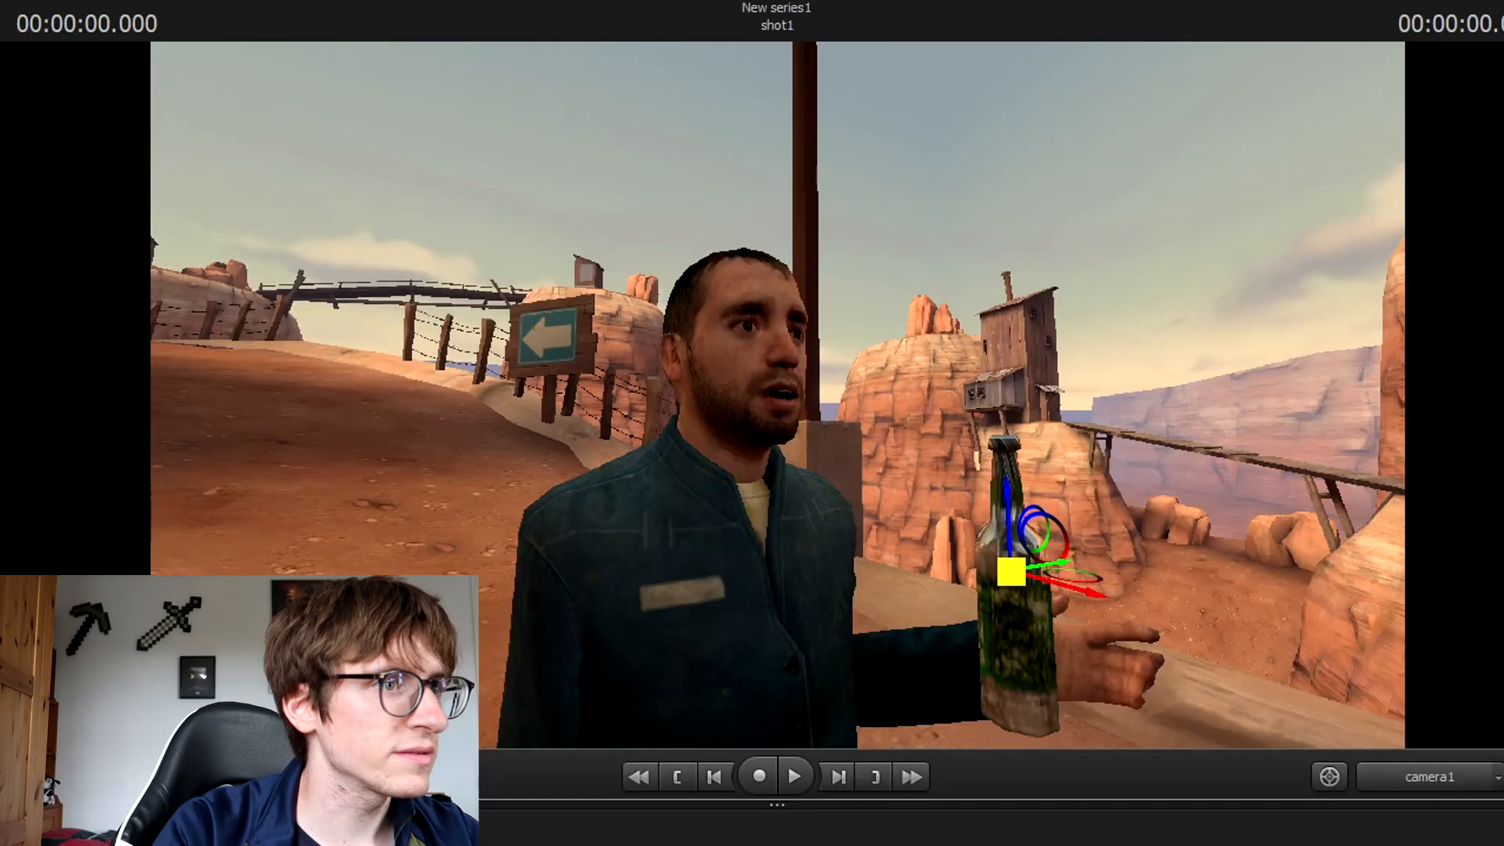
pyautogui.moveTo(1011, 571); pyautogui.dragTo(1090, 640)
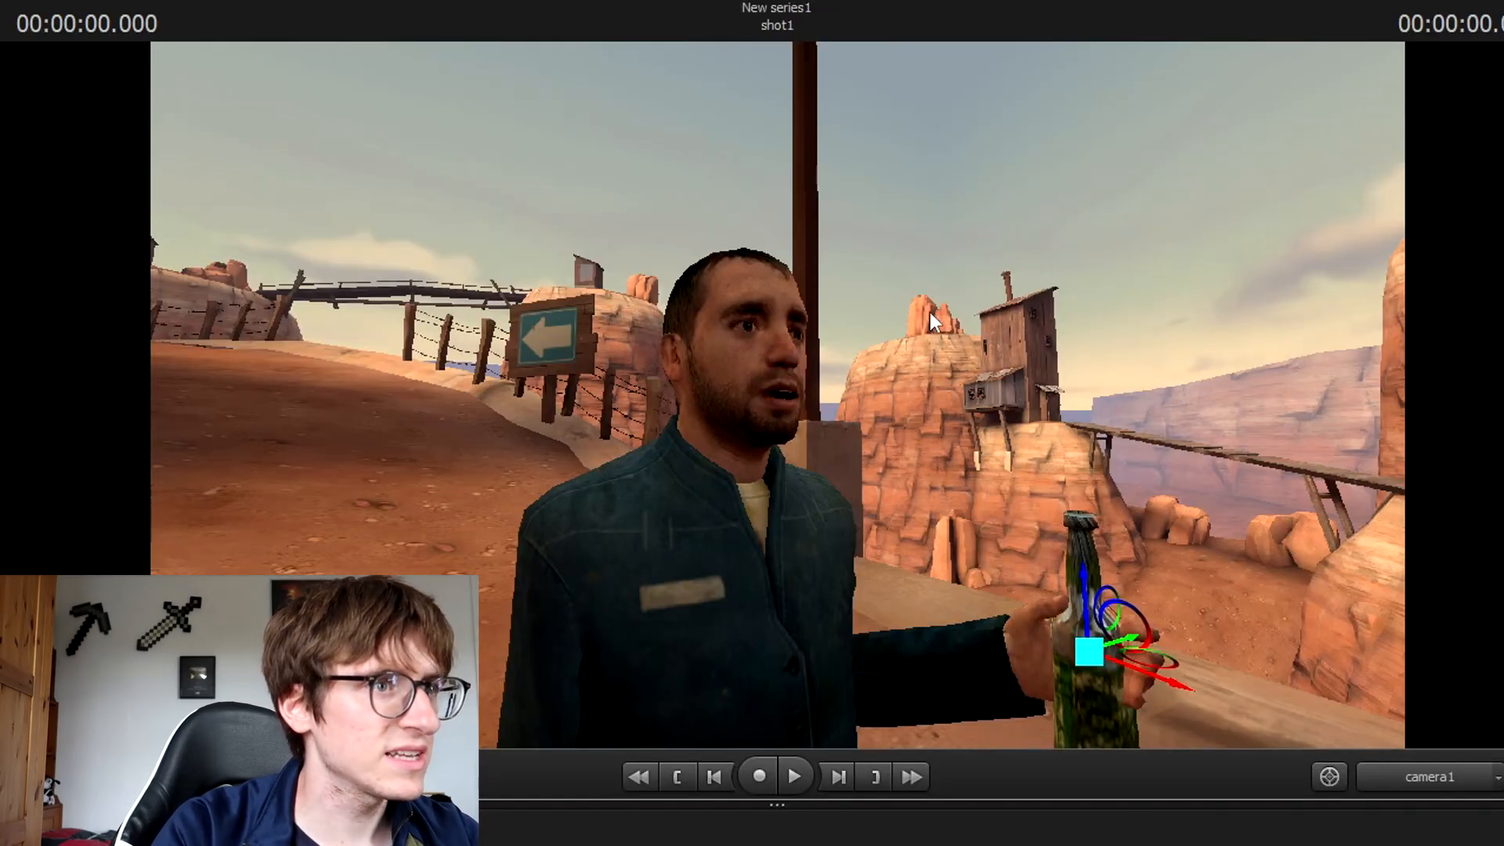
# Fine-tune the bottle's position so it sits in the man's hand, checking from the work camera.
pyautogui.moveTo(1088, 579); pyautogui.dragTo(1098, 505)
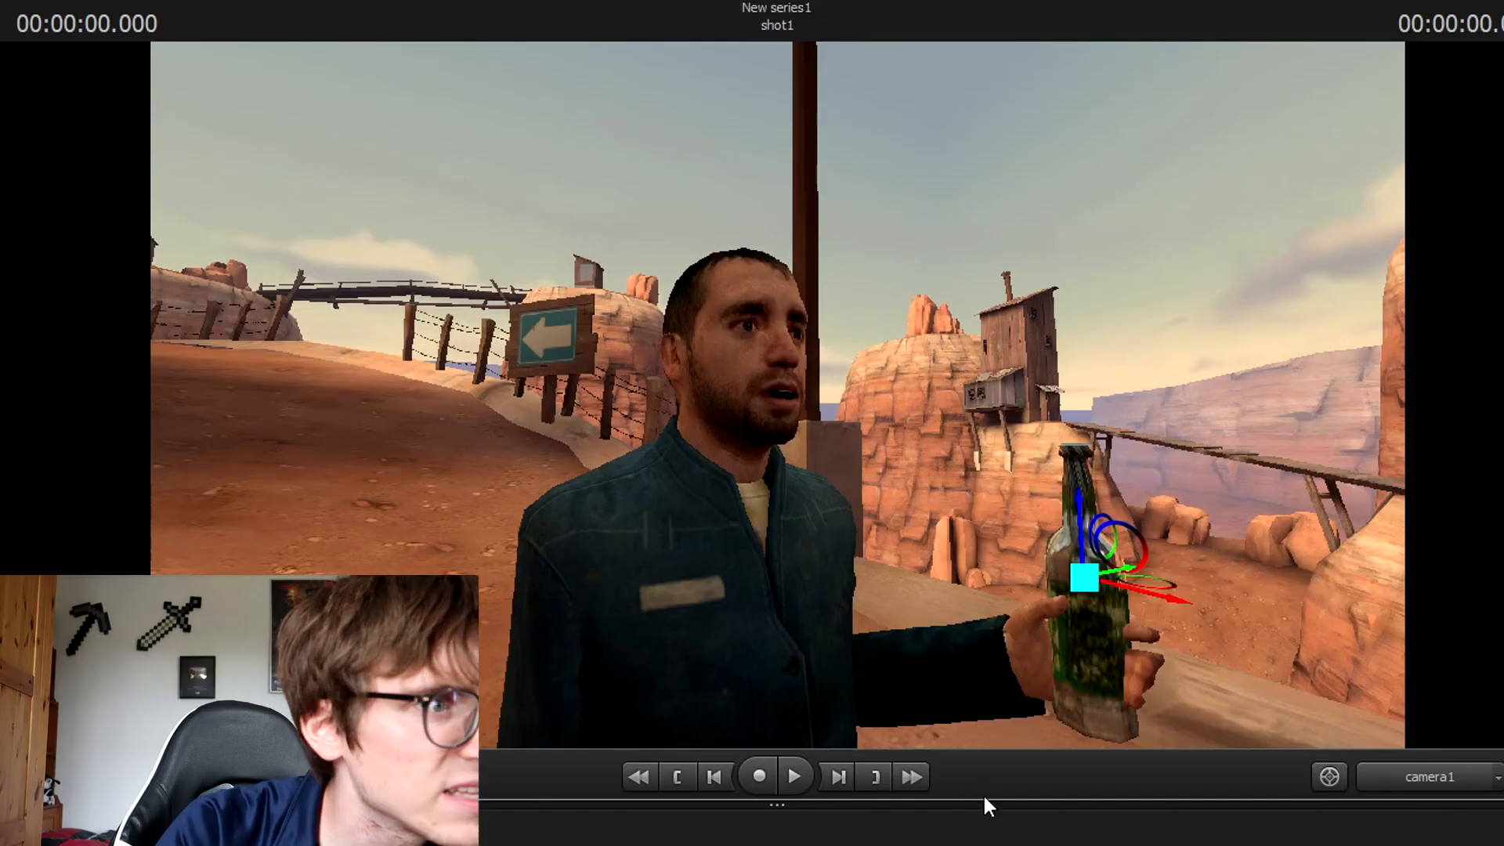
pyautogui.moveTo(981, 805); pyautogui.dragTo(981, 845)
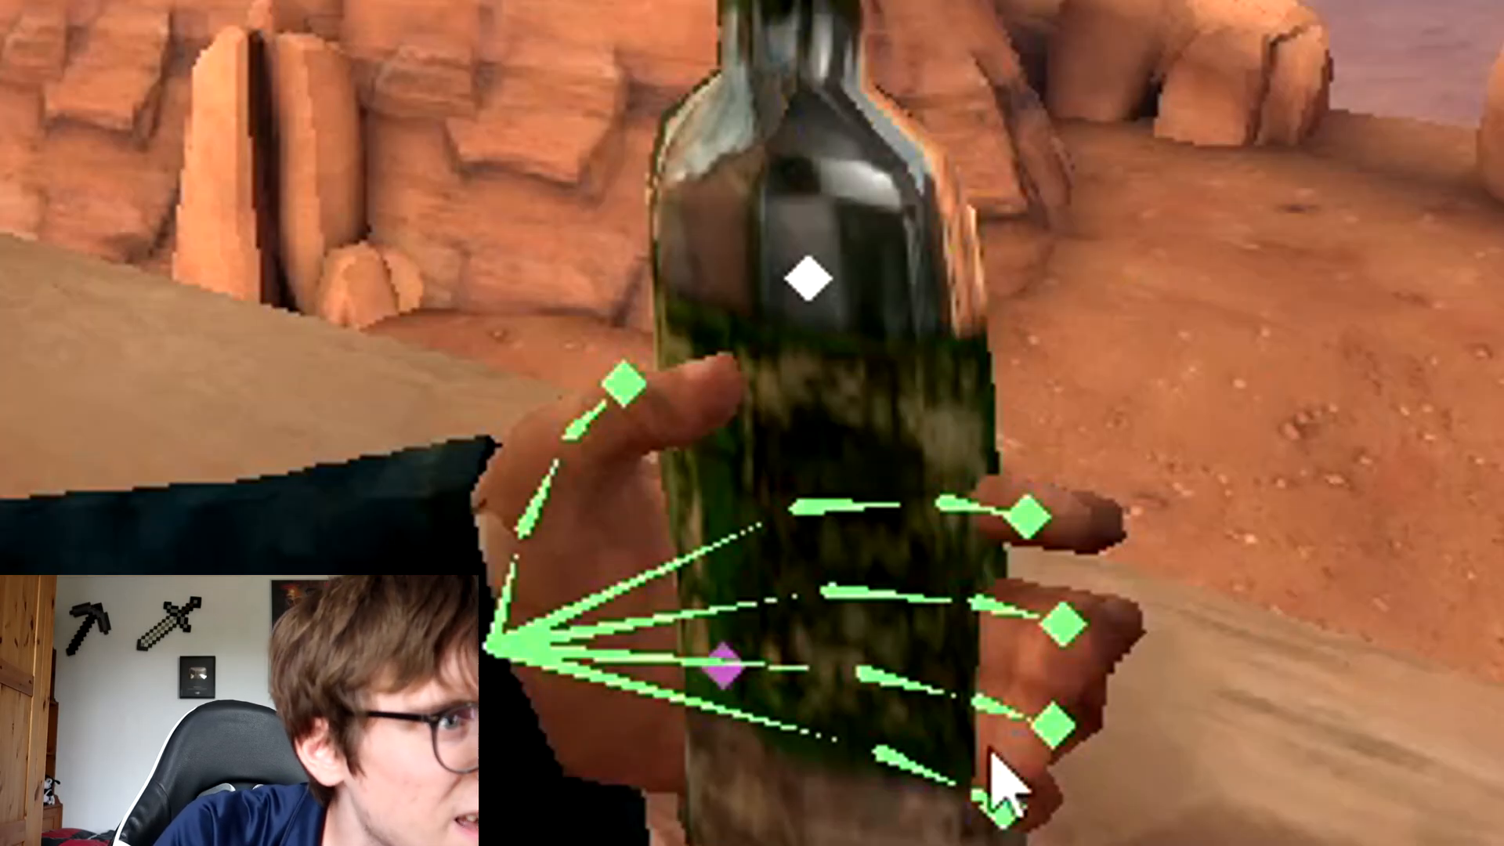
pyautogui.press('ctrl')
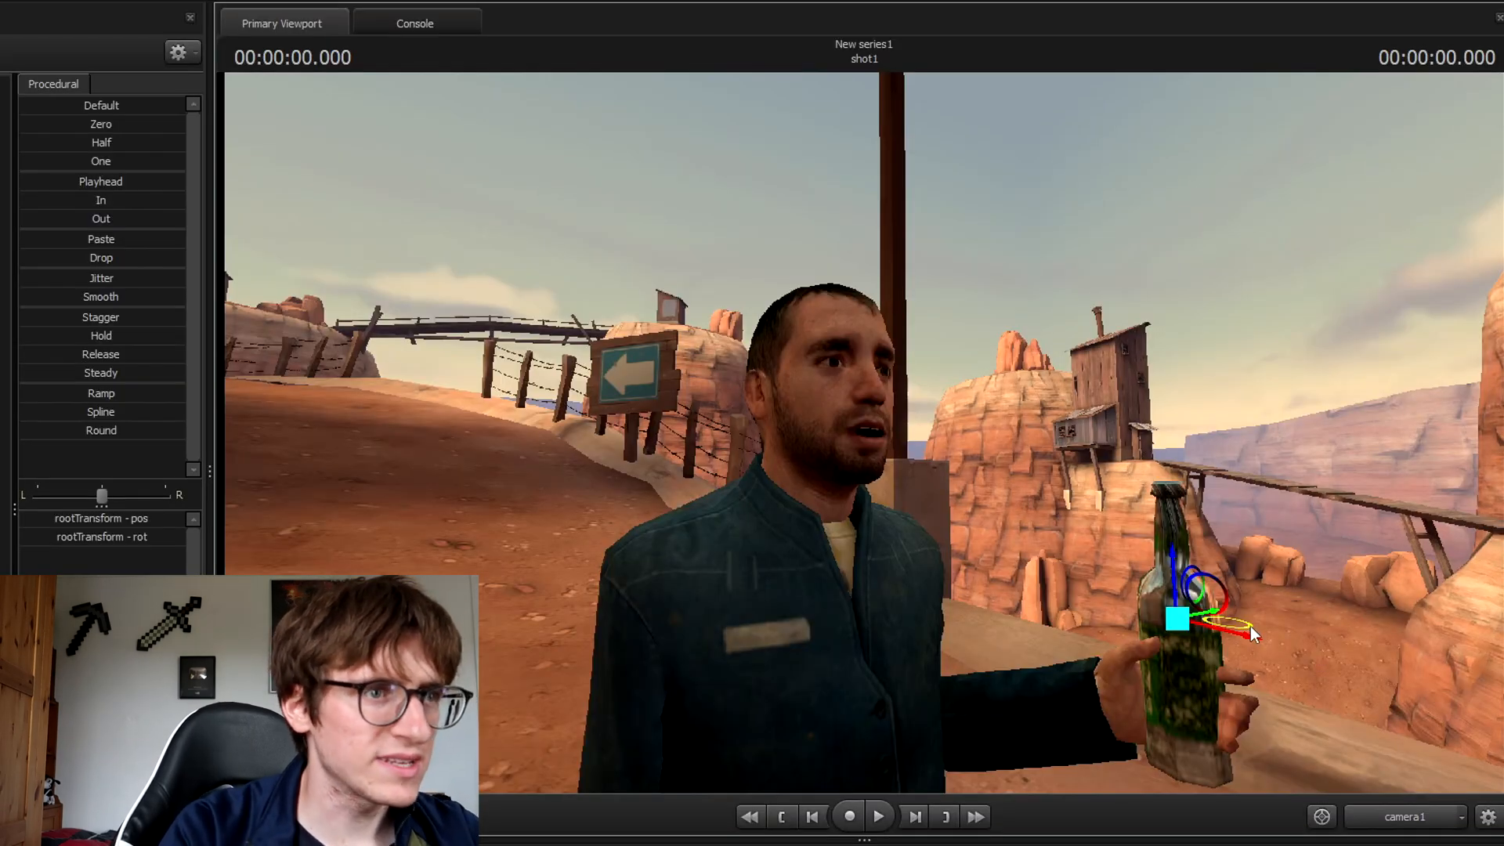
pyautogui.moveTo(1248, 627); pyautogui.dragTo(1245, 635)
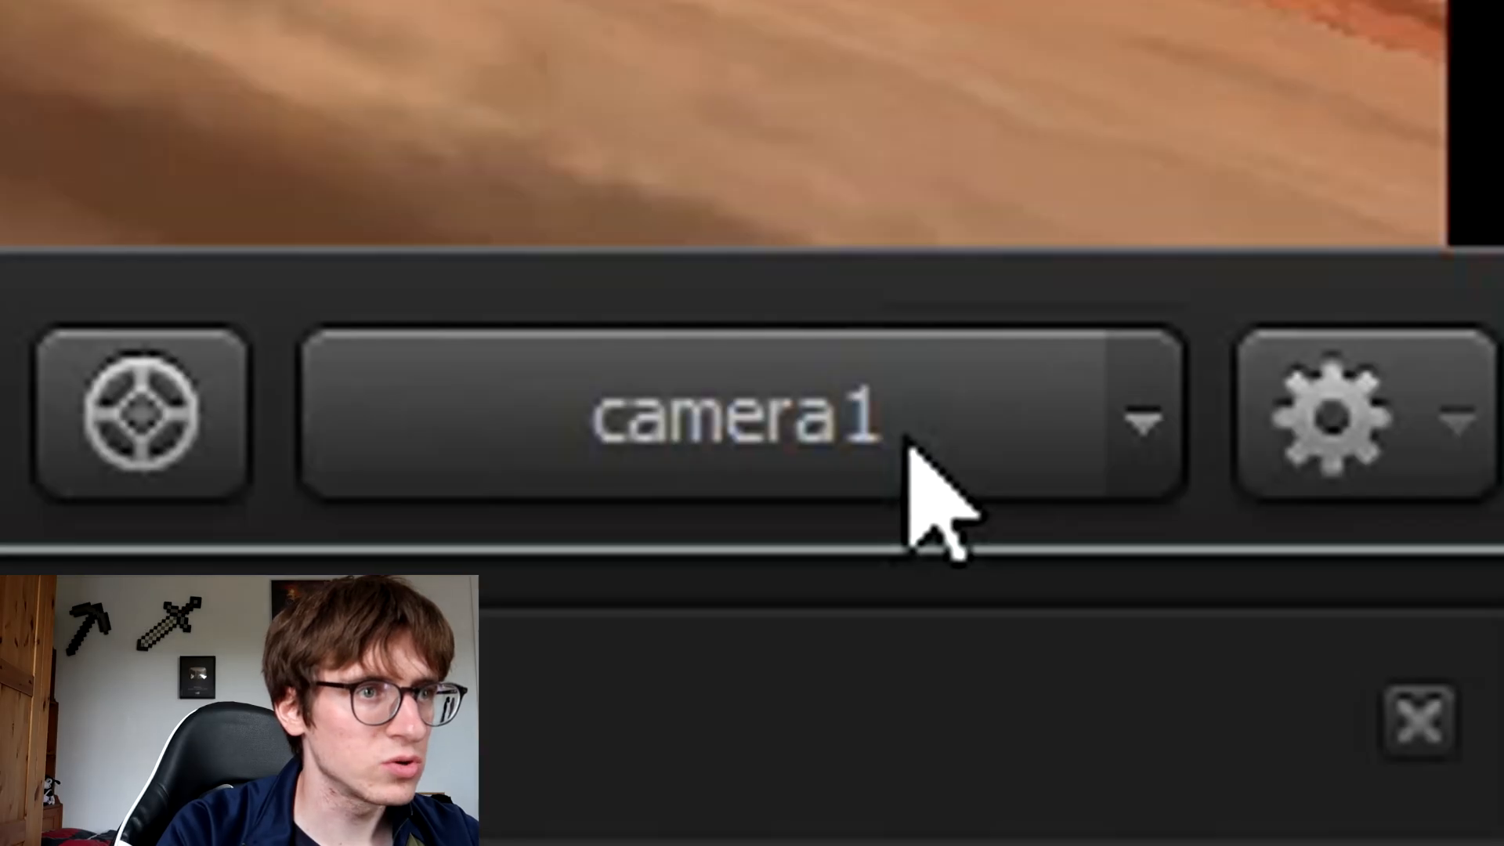
pyautogui.click(909, 442)
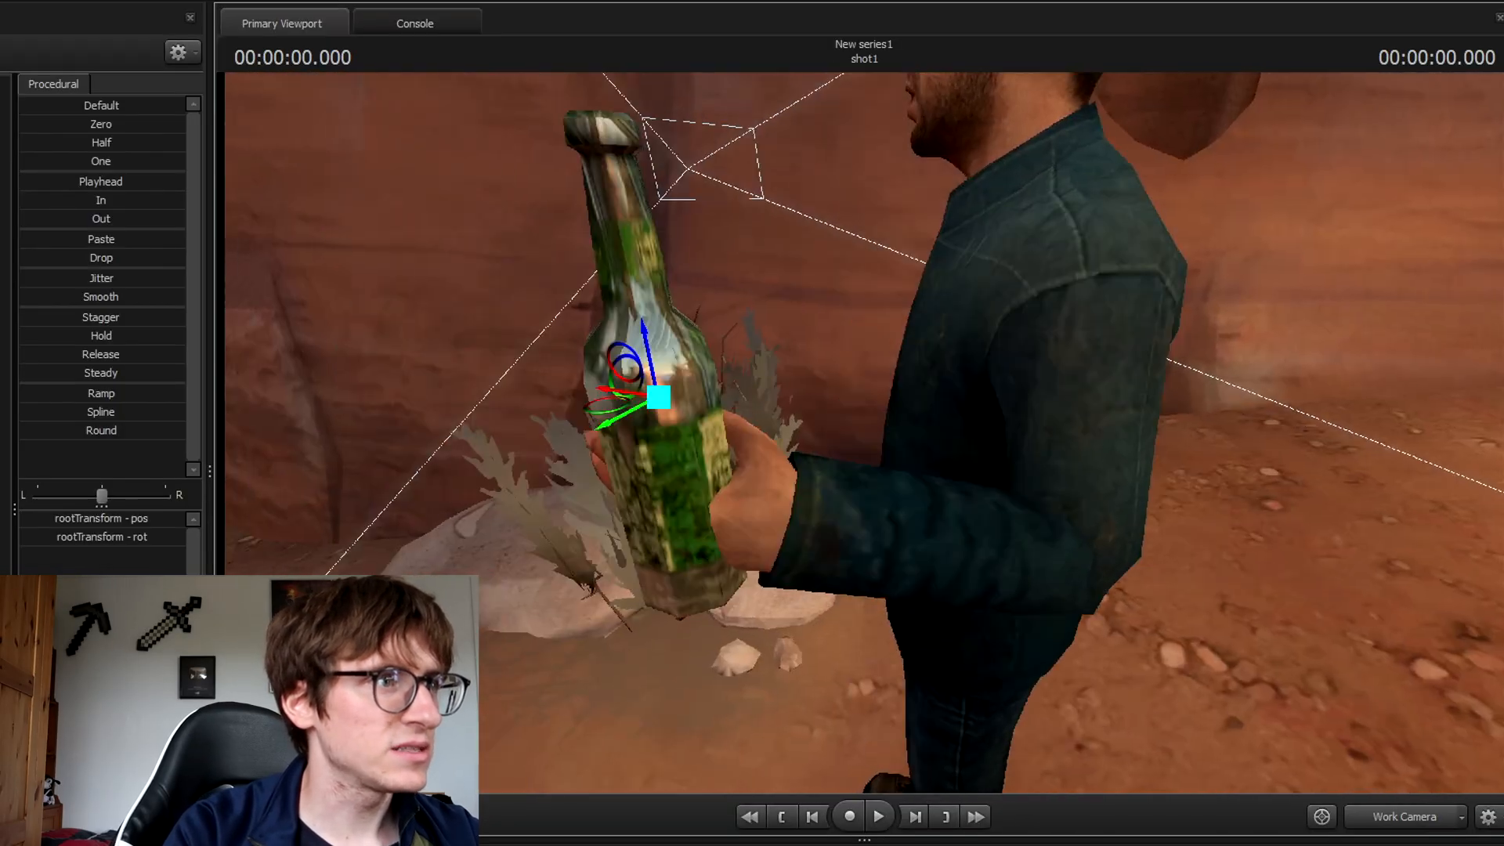
pyautogui.press('a')
pyautogui.moveTo(859, 434); pyautogui.dragTo(893, 506)
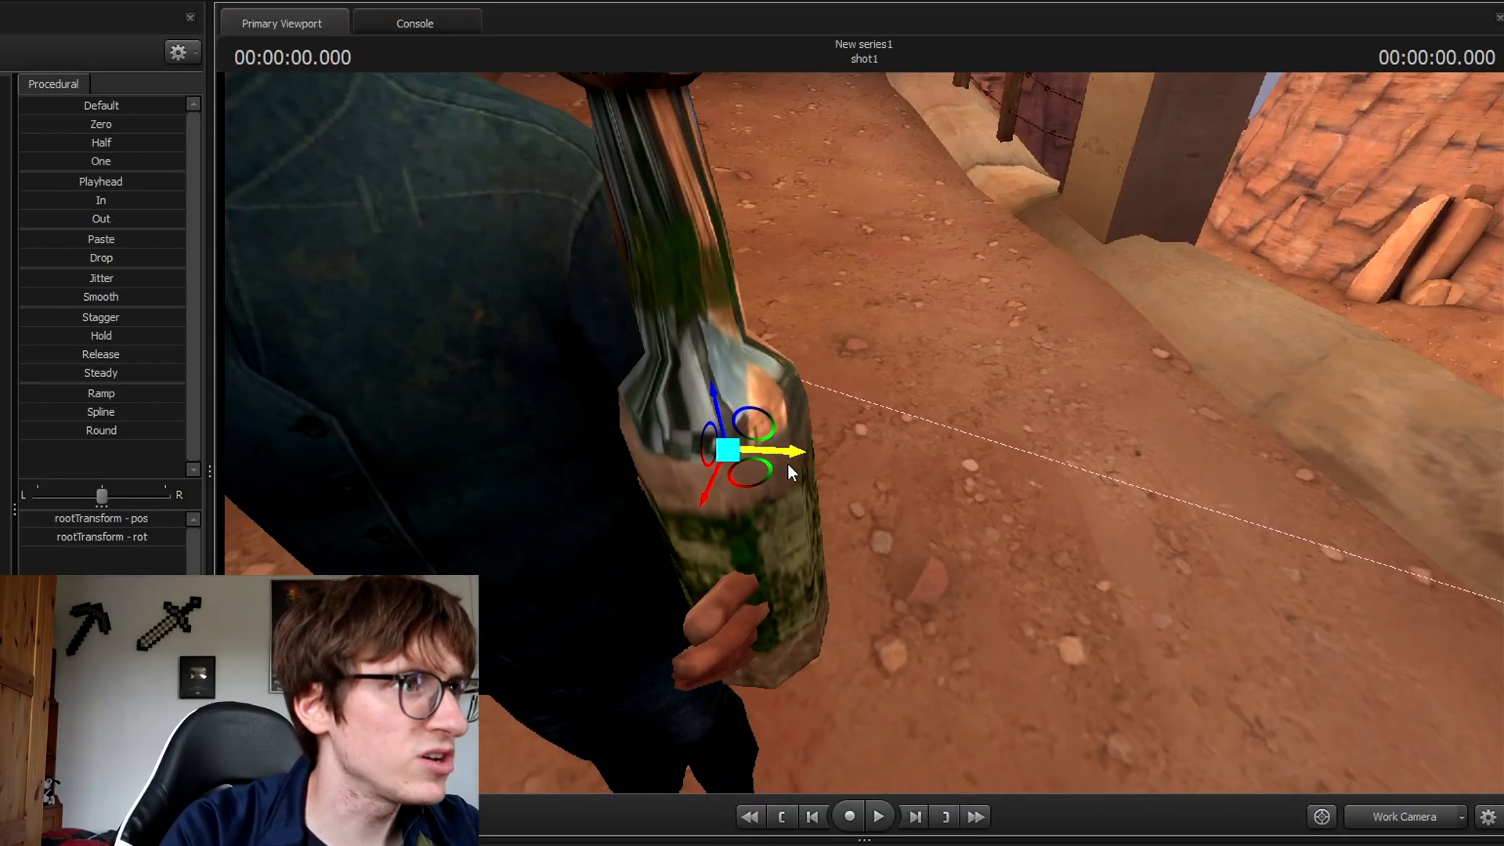
pyautogui.moveTo(766, 469); pyautogui.dragTo(867, 437)
pyautogui.press('a')
# Bend both left thumb bones around the bottle, then return the viewport to camera1.
pyautogui.press('ctrl')
pyautogui.click(679, 721)
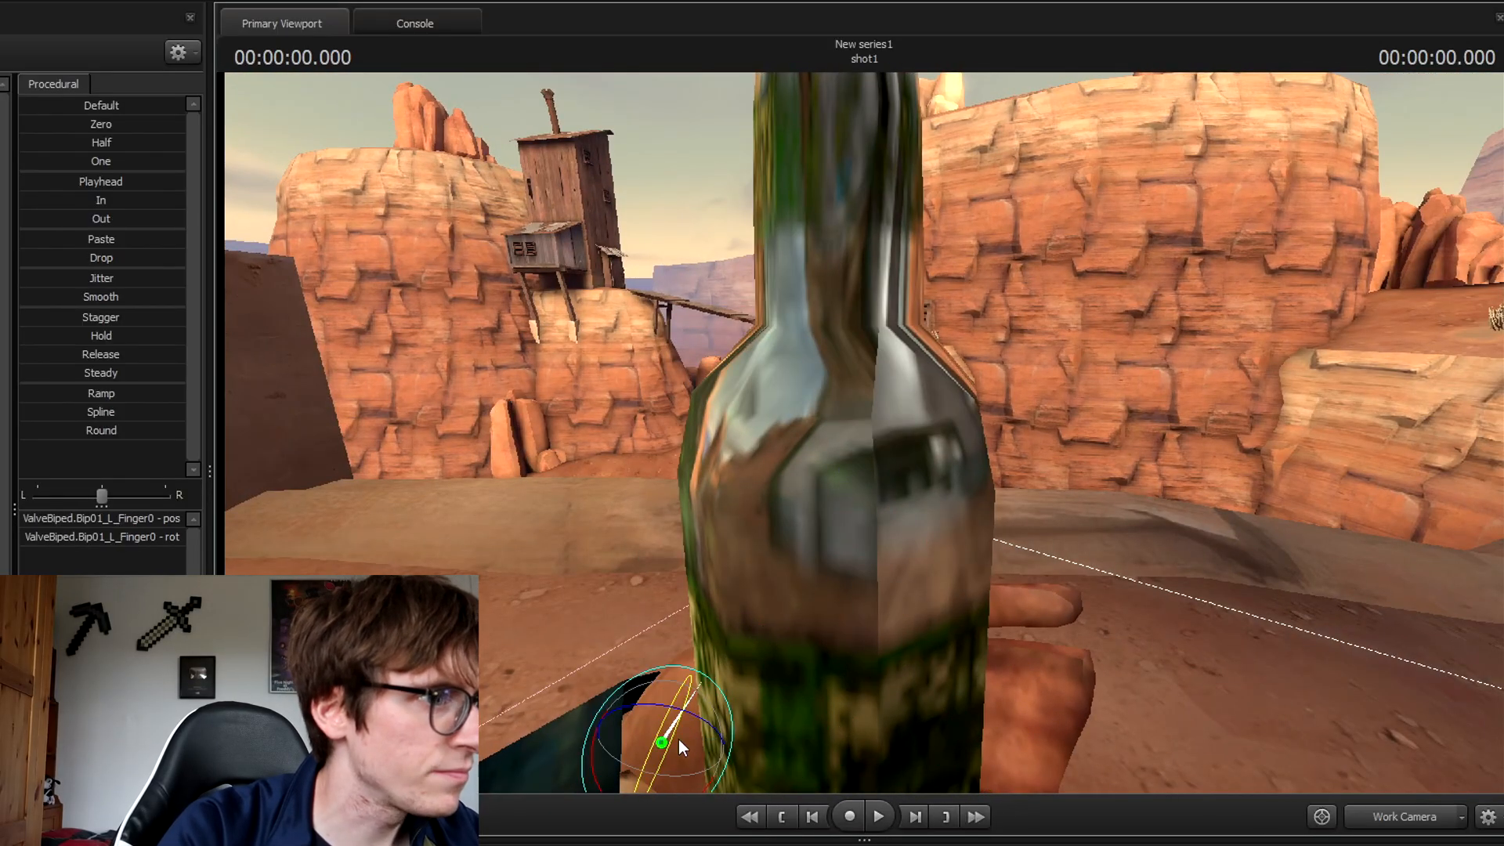
pyautogui.moveTo(674, 744); pyautogui.dragTo(638, 810)
pyautogui.press('s')
pyautogui.moveTo(768, 682); pyautogui.dragTo(853, 444)
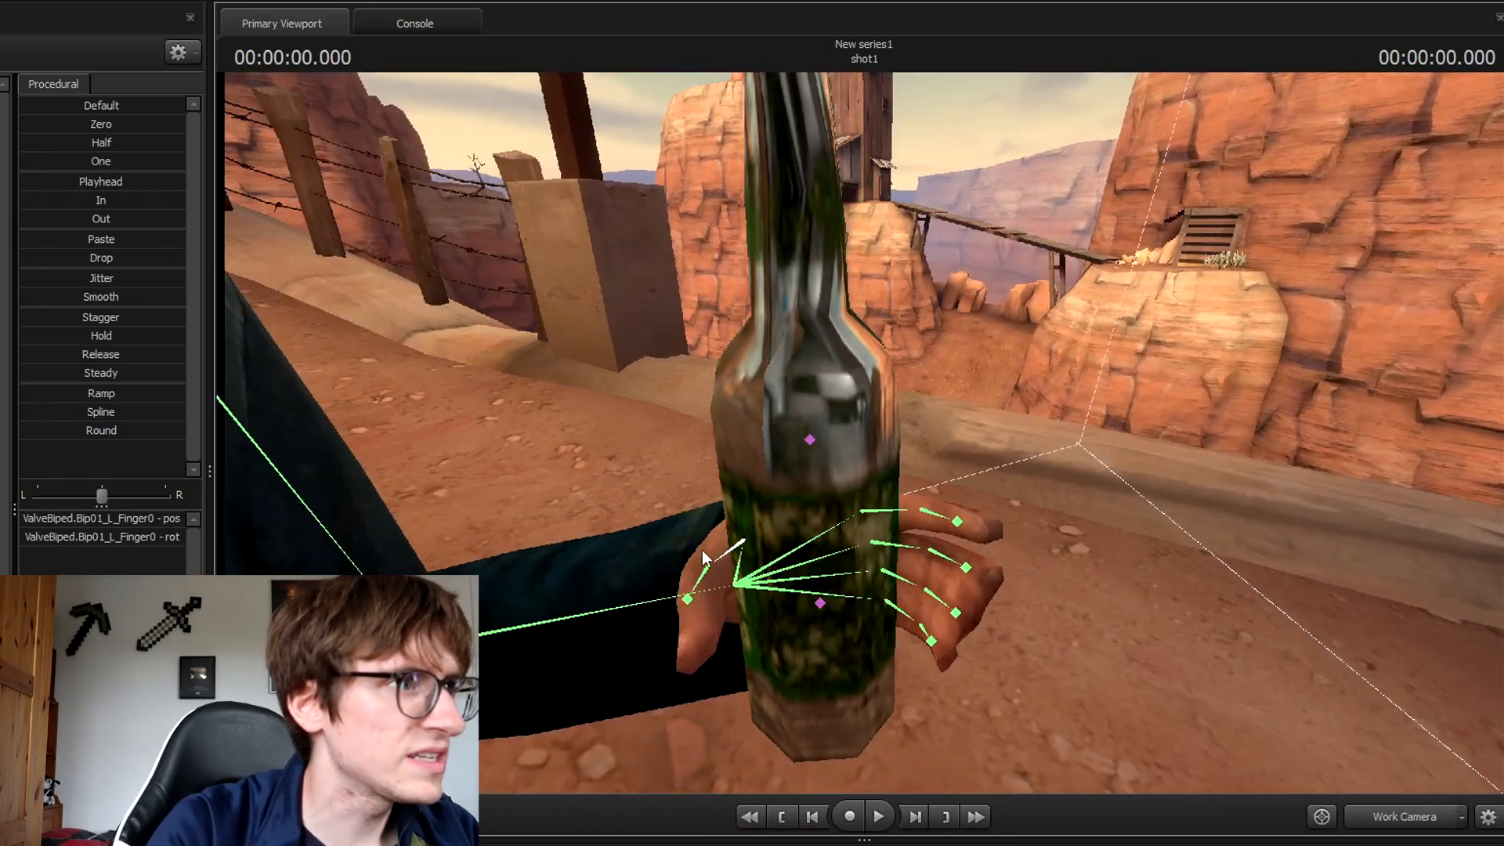
pyautogui.keyDown('ctrl'); pyautogui.click(708, 571); pyautogui.keyUp('ctrl')
pyautogui.moveTo(717, 620); pyautogui.dragTo(743, 626)
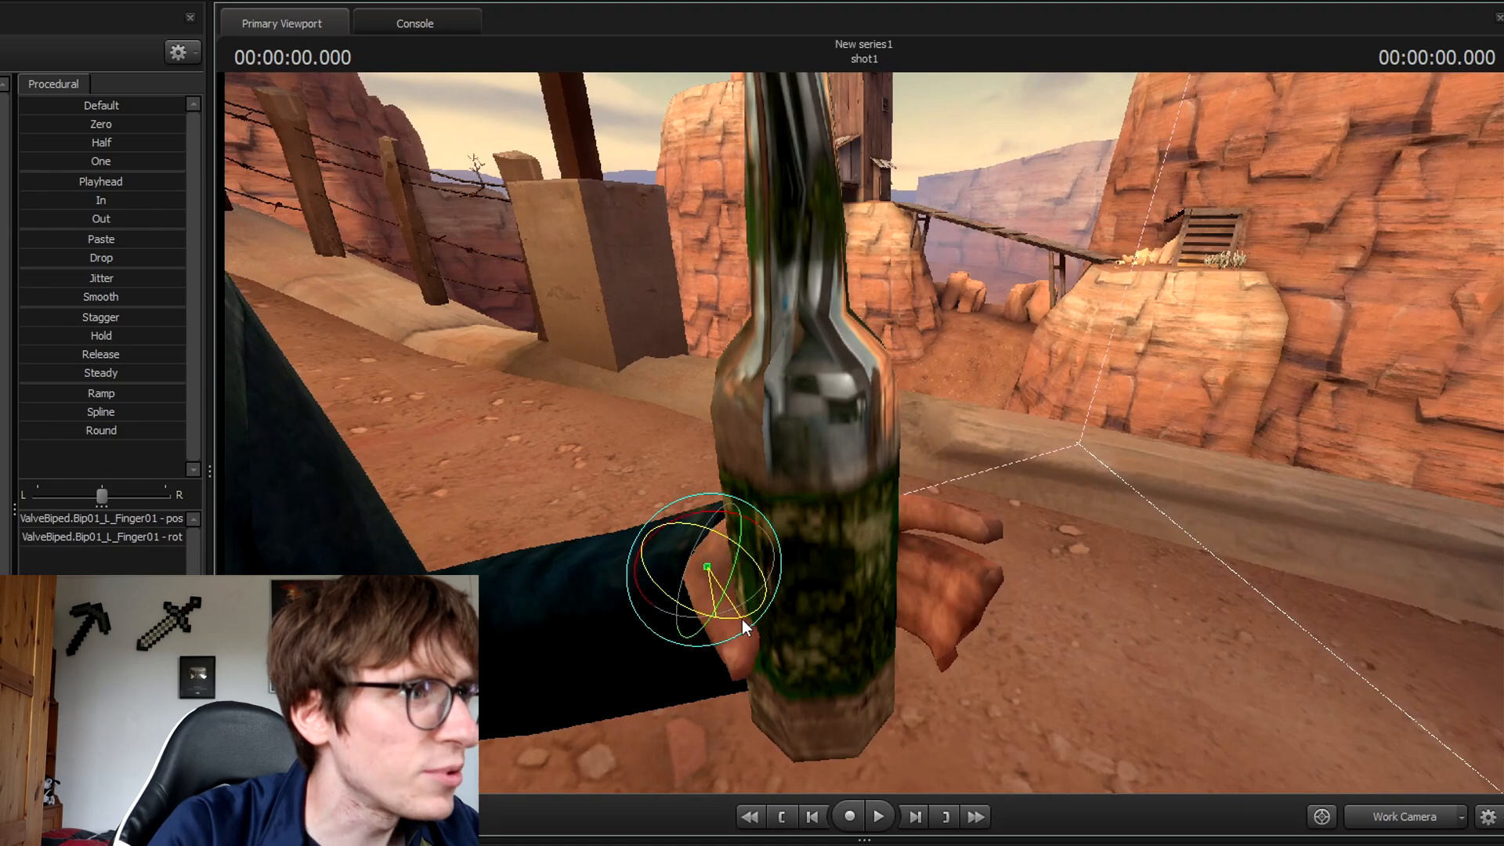
pyautogui.click(1378, 808)
pyautogui.keyDown('ctrl'); pyautogui.click(1342, 633); pyautogui.keyUp('ctrl')
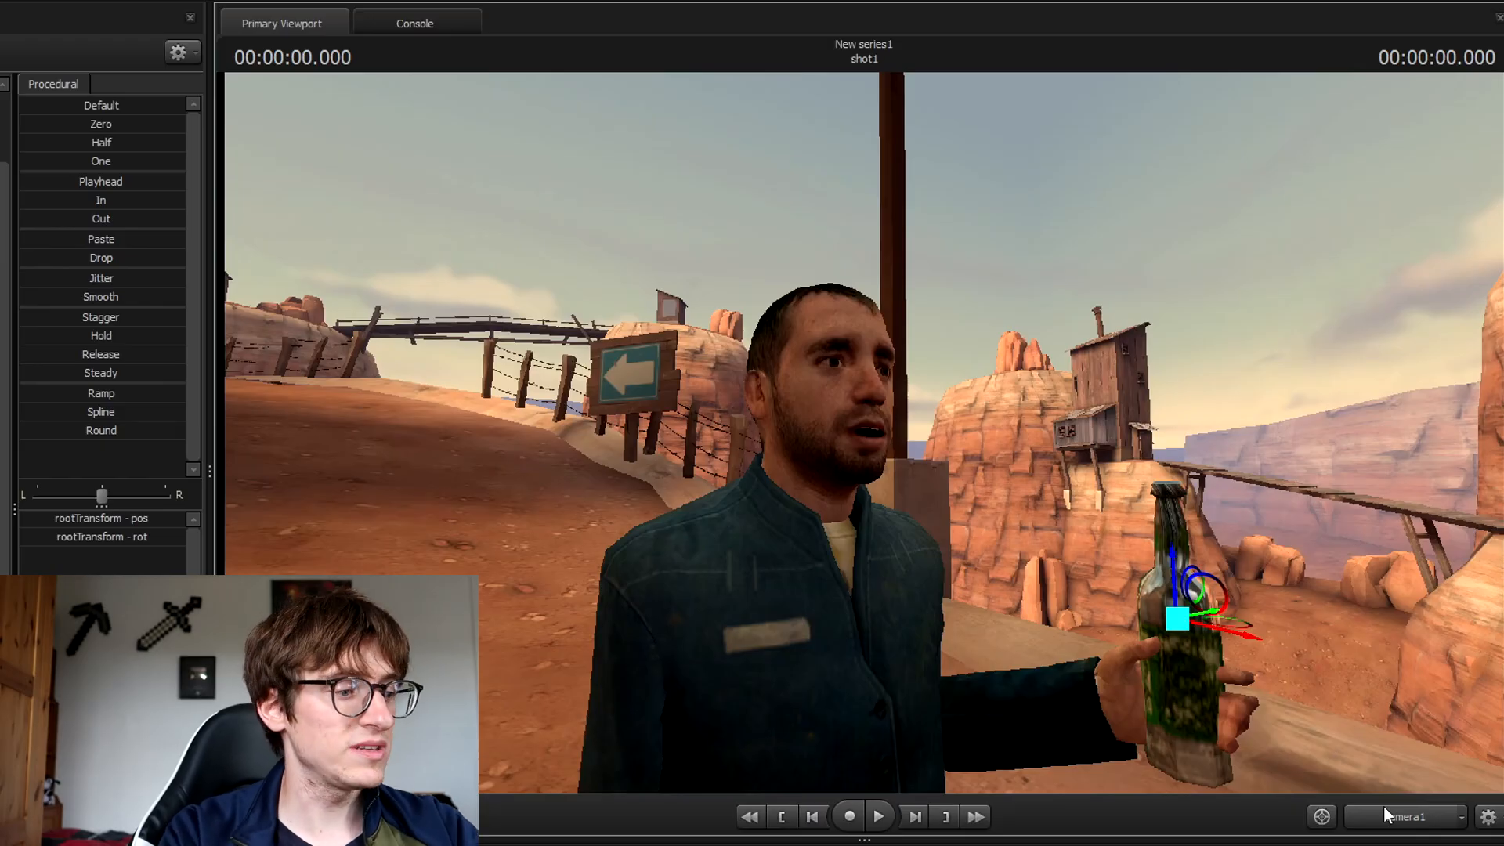
# Inspect the pose from around the man, collapse male_021's controls, and open the add-animation-set menu.
pyautogui.press('d')
pyautogui.moveTo(1422, 659); pyautogui.dragTo(1167, 725)
pyautogui.press('d')
pyautogui.press('a')
pyautogui.moveTo(755, 523); pyautogui.dragTo(726, 499)
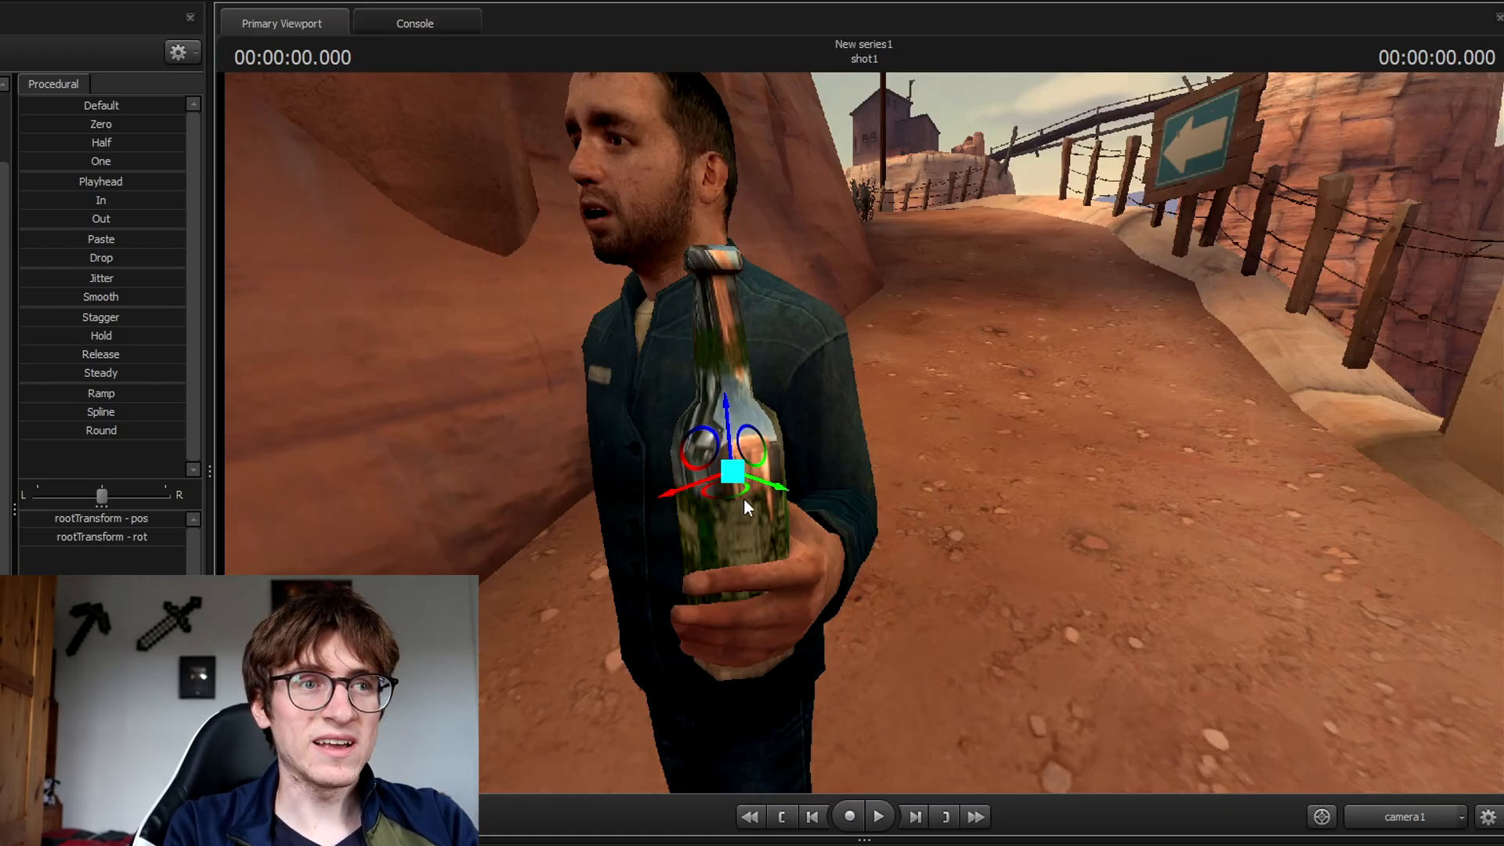
pyautogui.hotkey('ctrl', 'z')
pyautogui.press('a')
pyautogui.moveTo(897, 462); pyautogui.dragTo(932, 474)
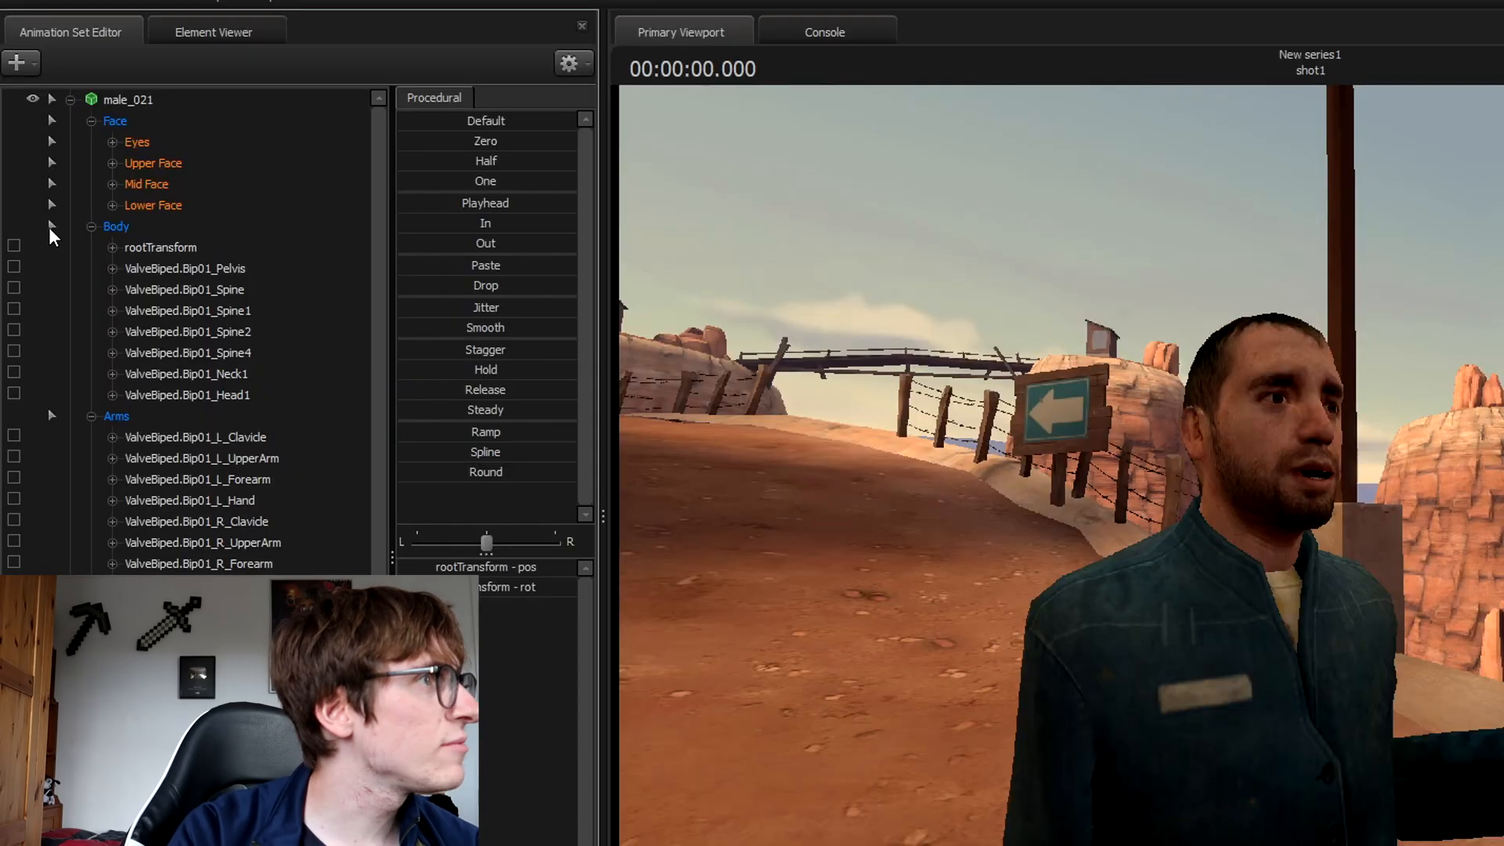
pyautogui.click(69, 100)
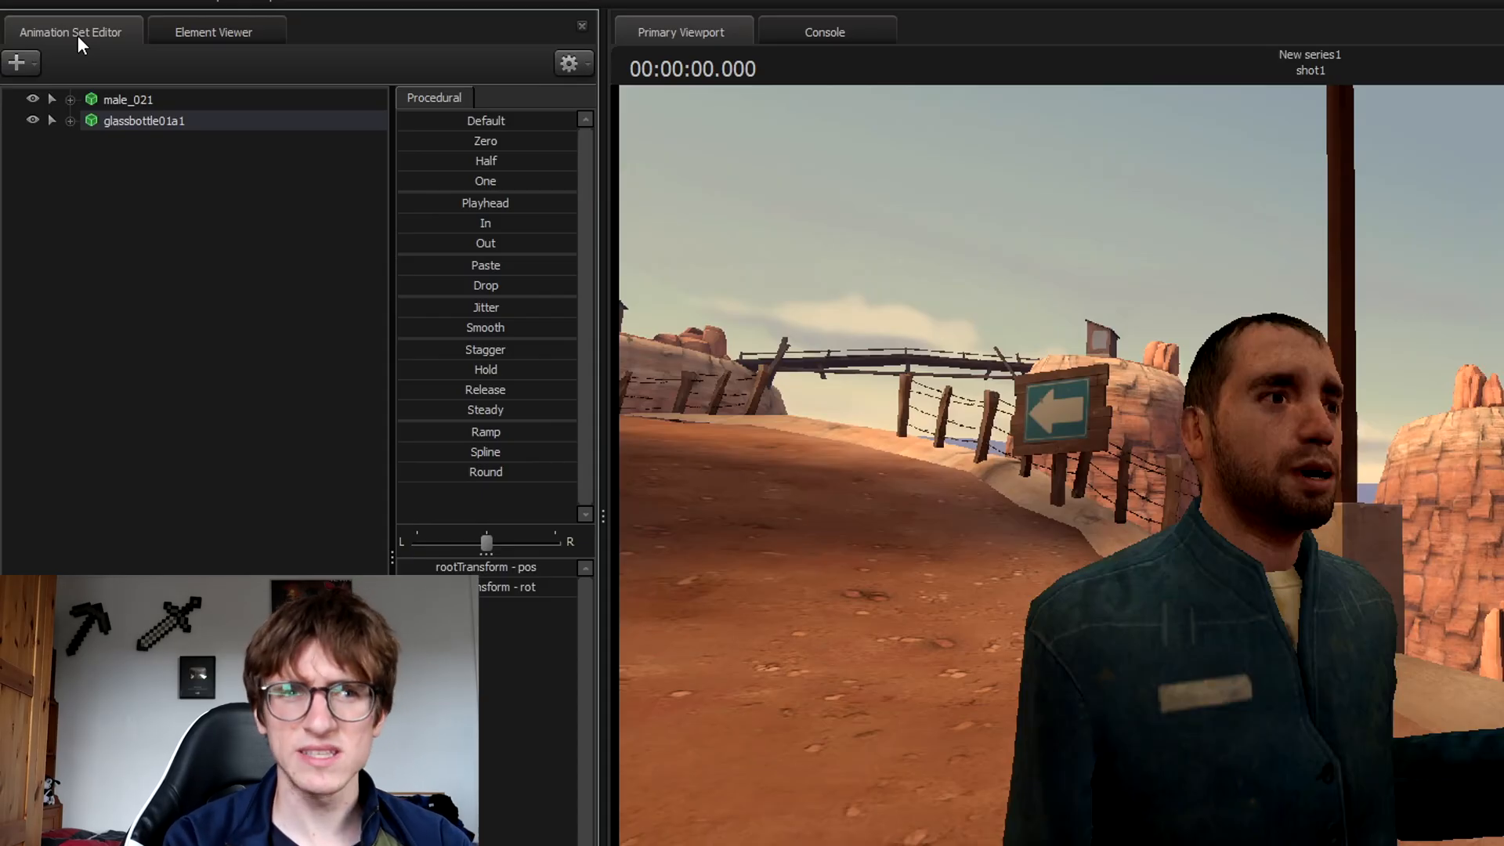
pyautogui.click(36, 64)
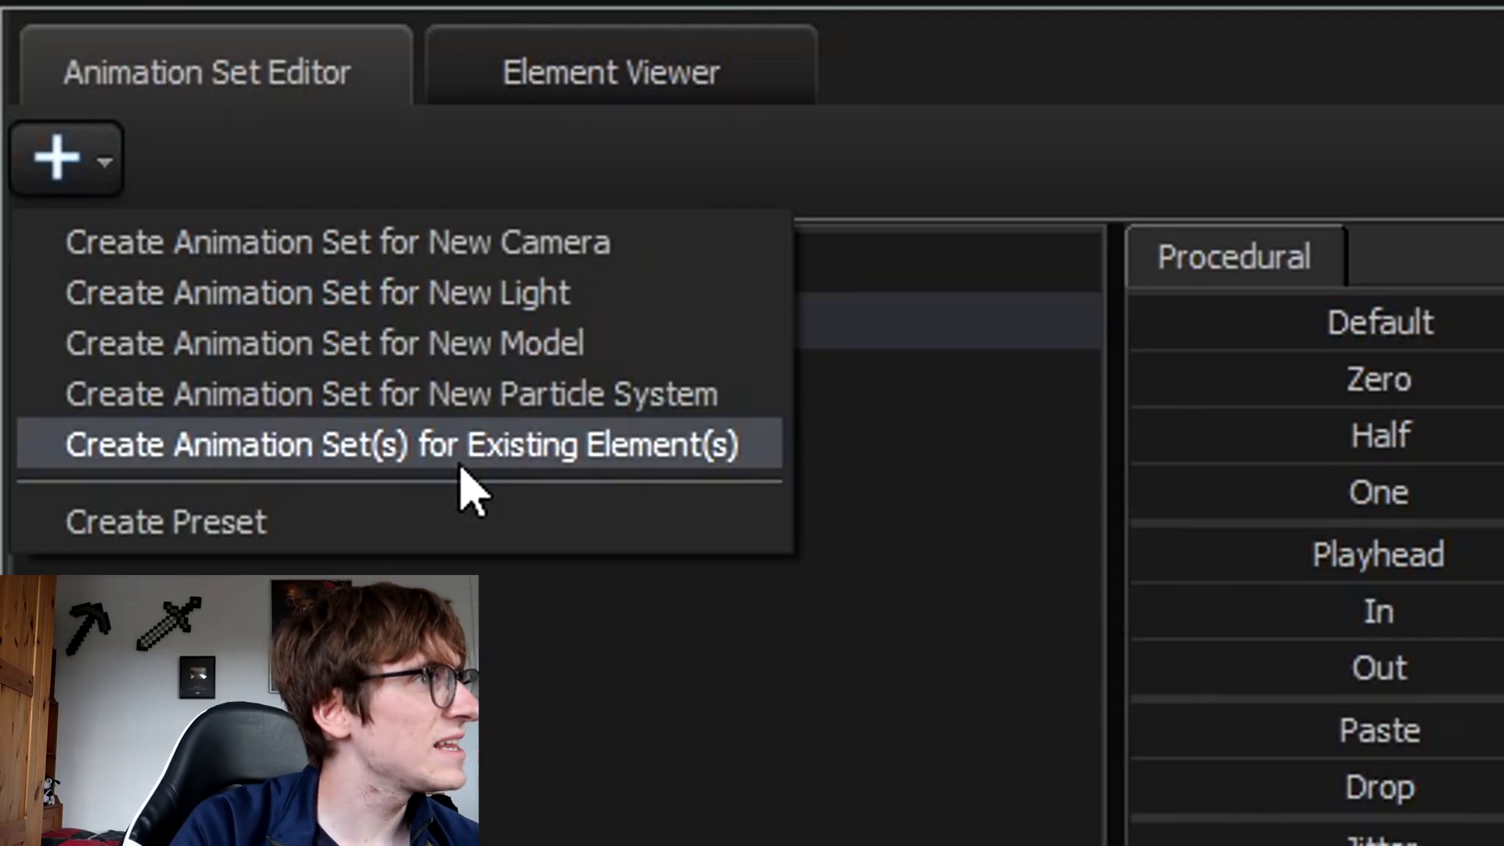
# Create an animation set for the existing camera1 element and expand the Cameras group.
pyautogui.click(460, 462)
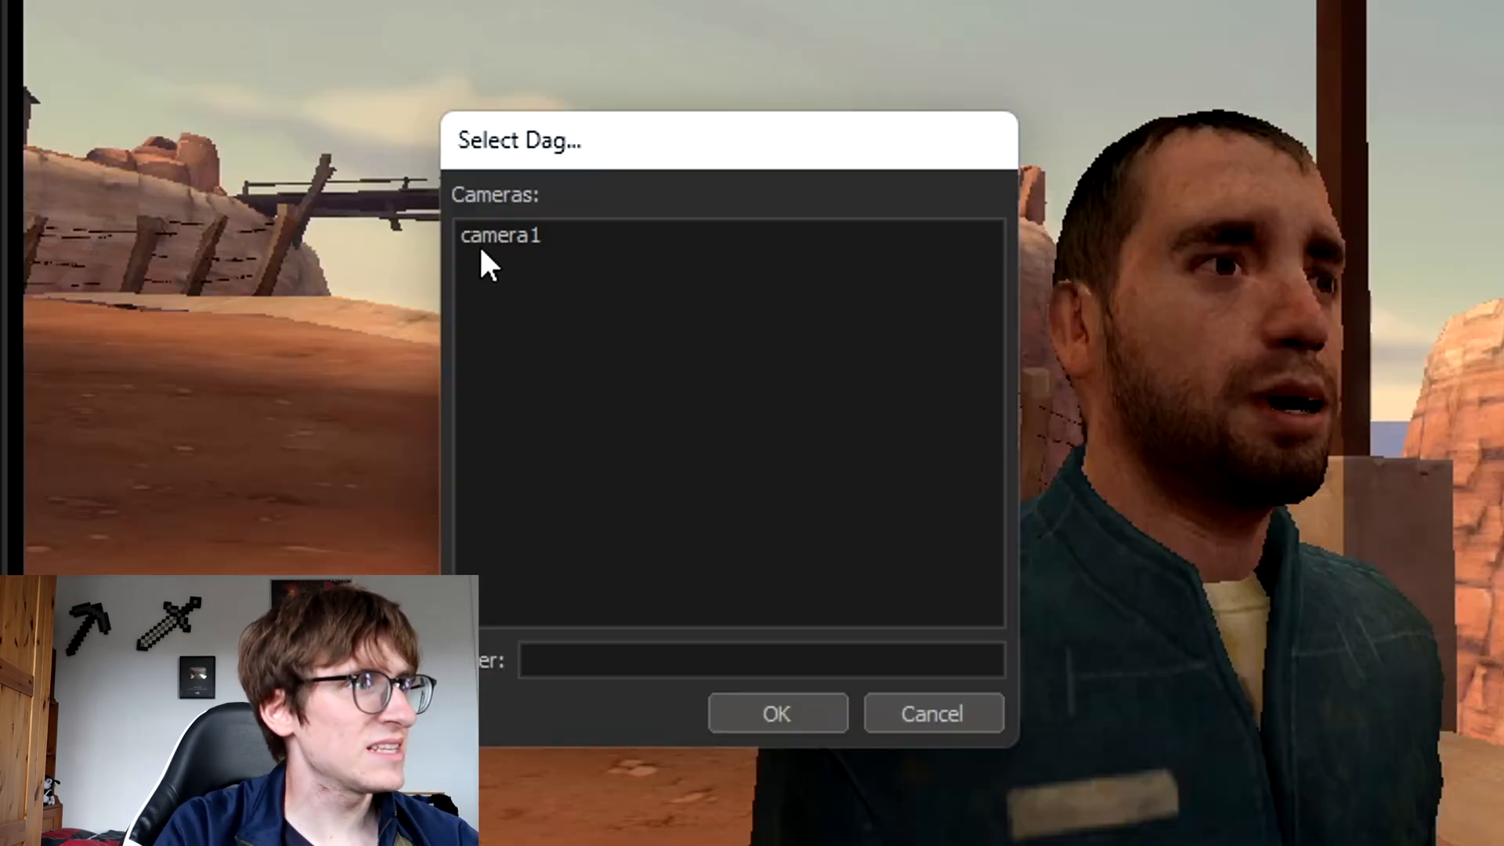
pyautogui.click(531, 238)
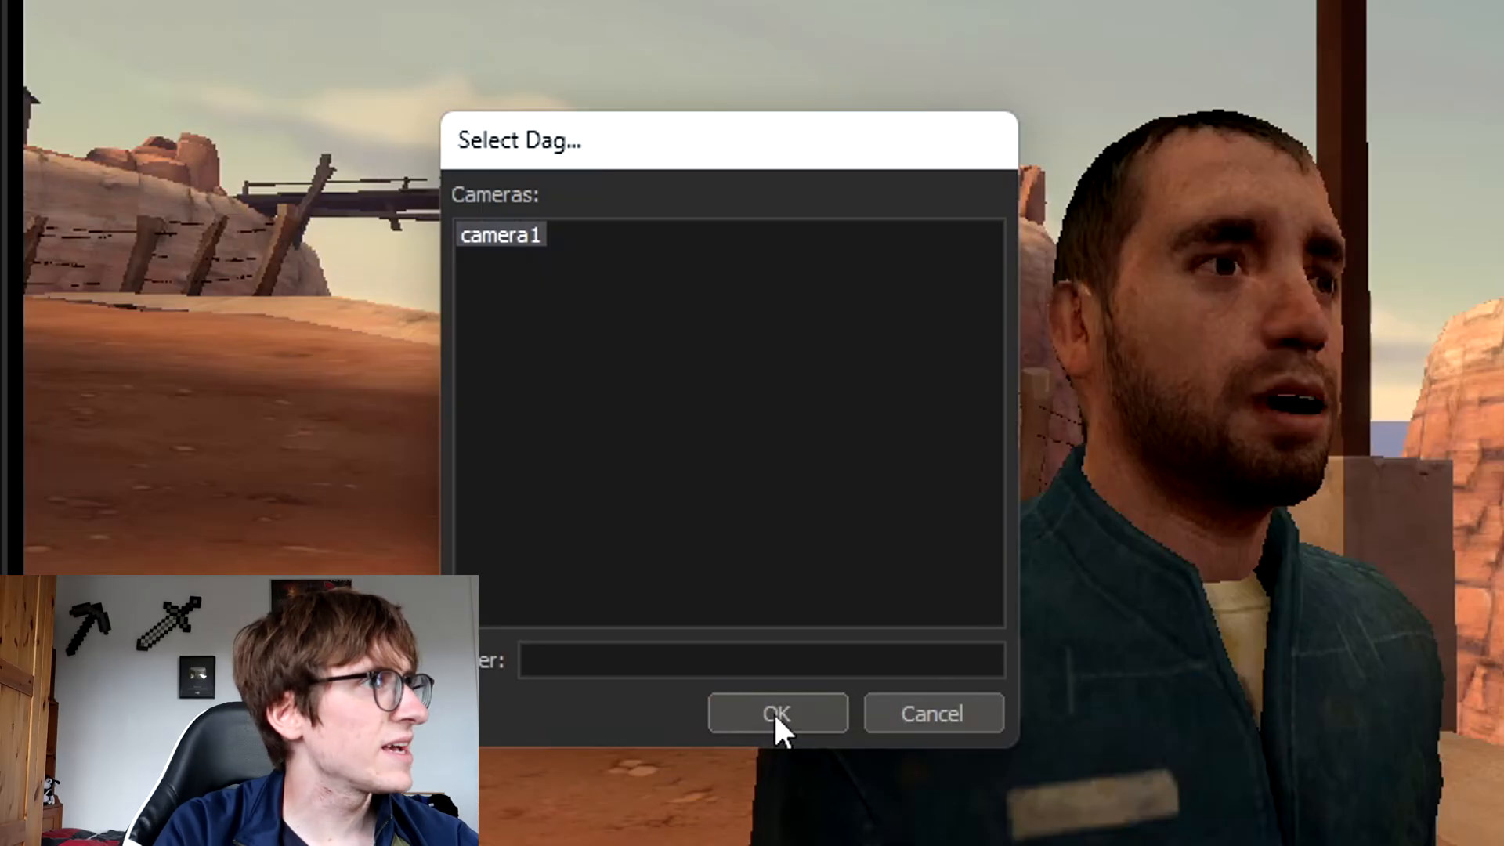
pyautogui.click(775, 715)
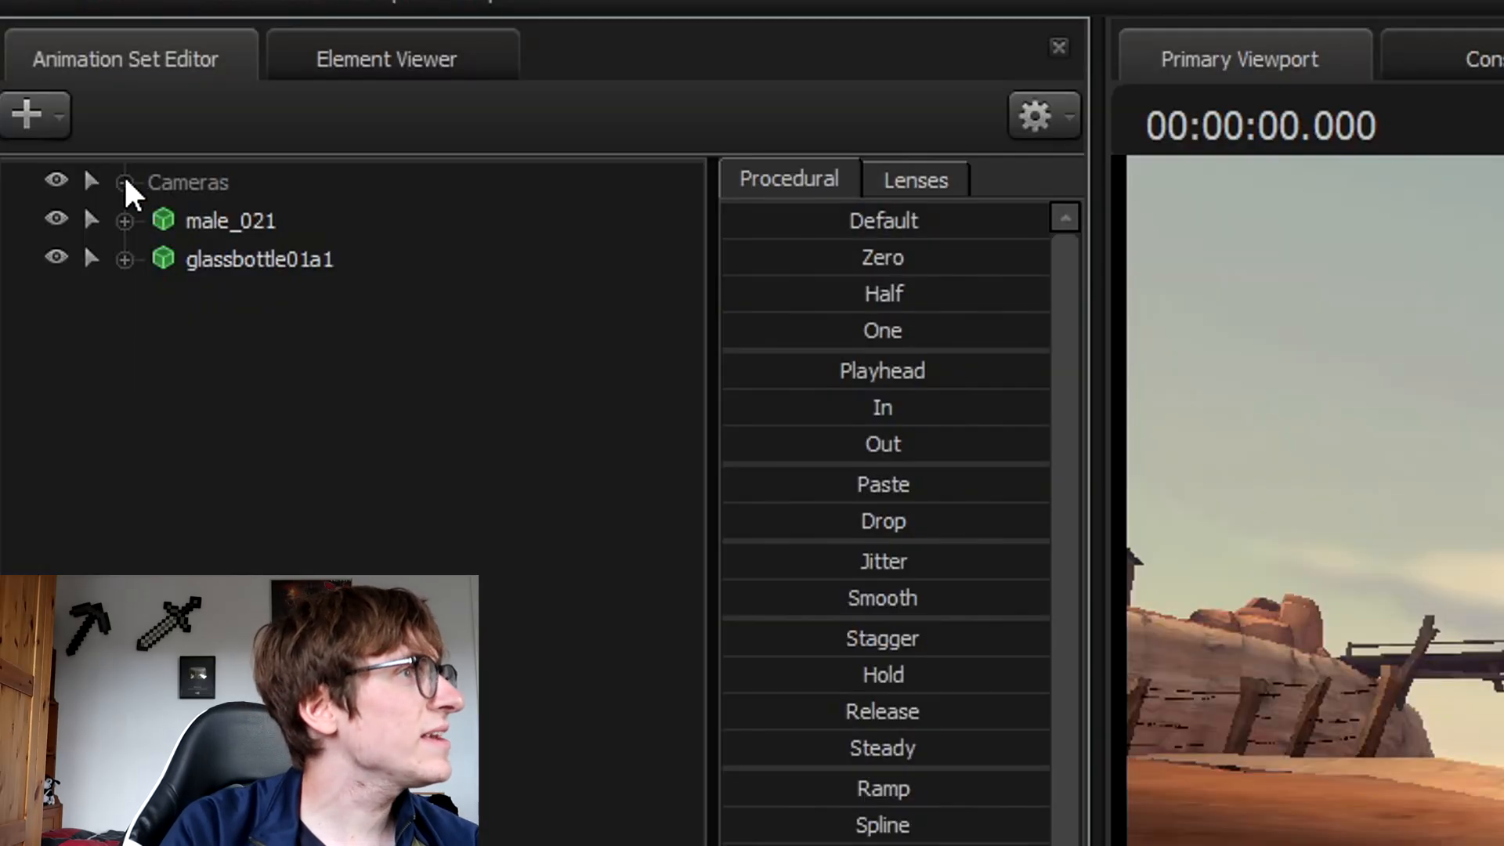
pyautogui.click(124, 182)
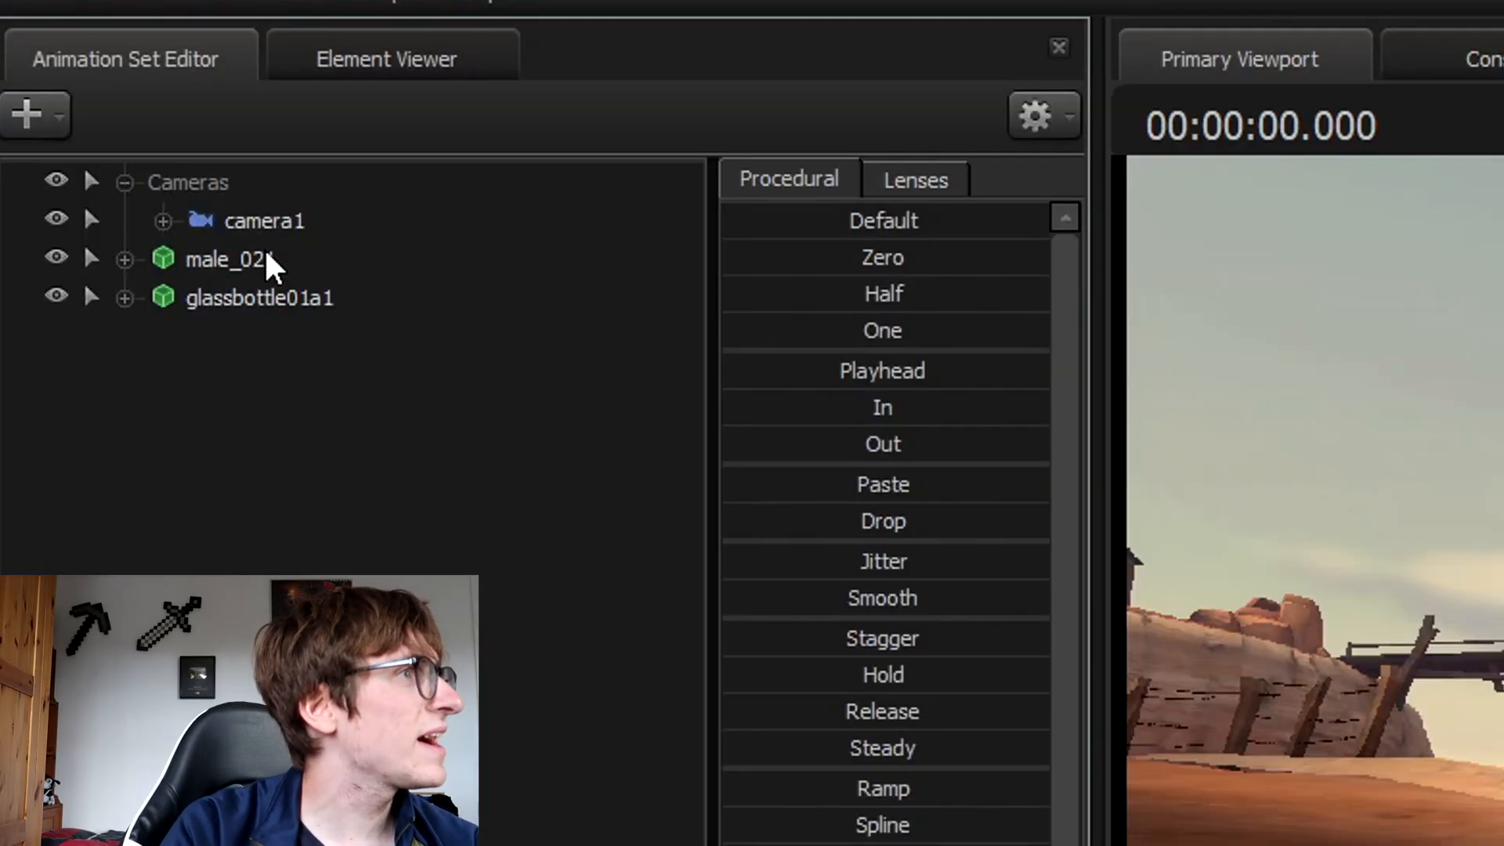
# Collapse the Cameras group and list the animation sets without scene grouping.
pyautogui.click(125, 182)
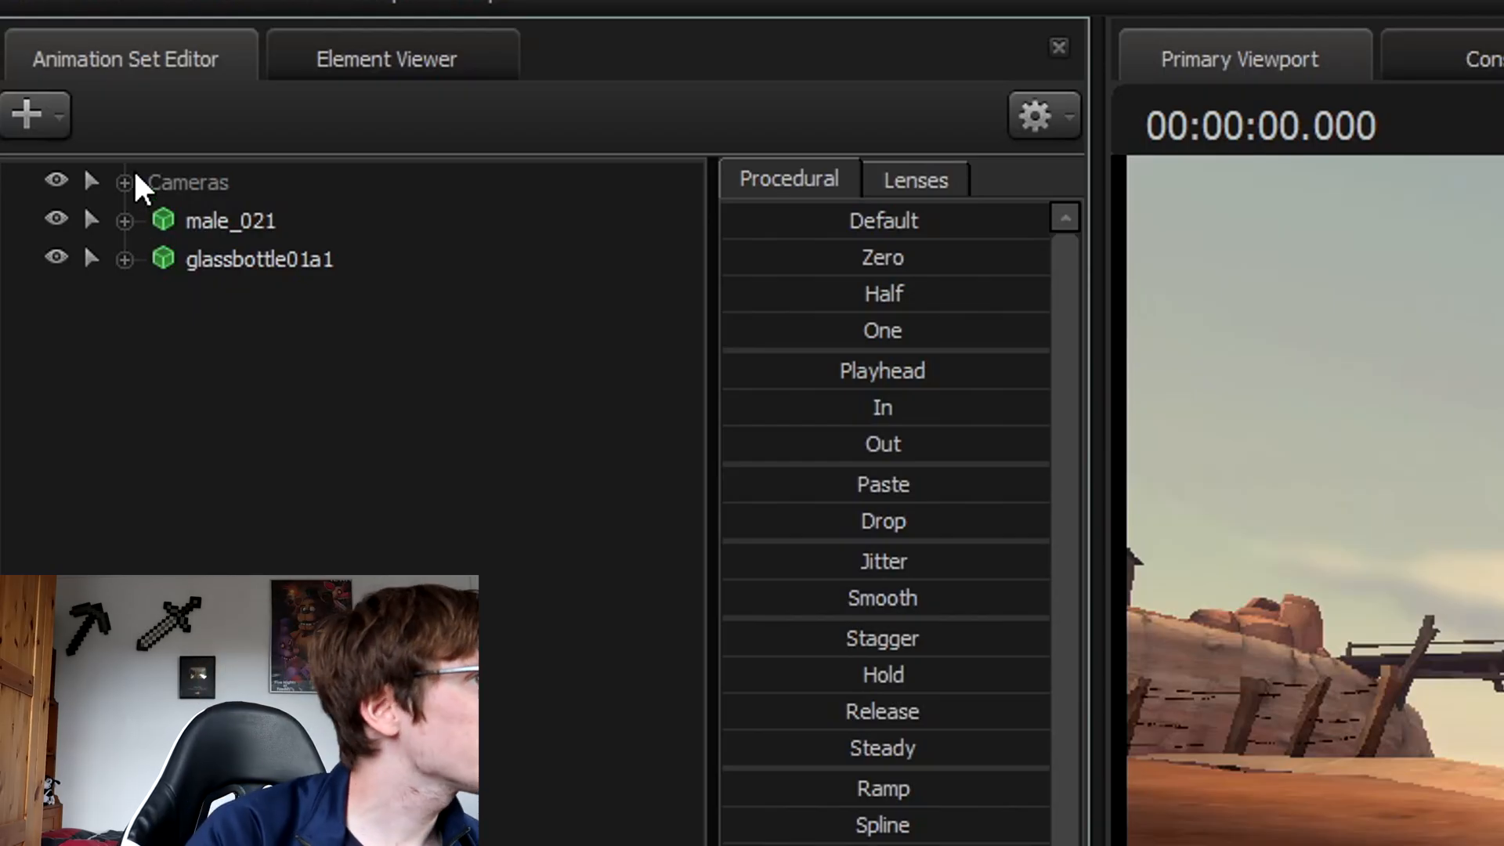
pyautogui.click(132, 182)
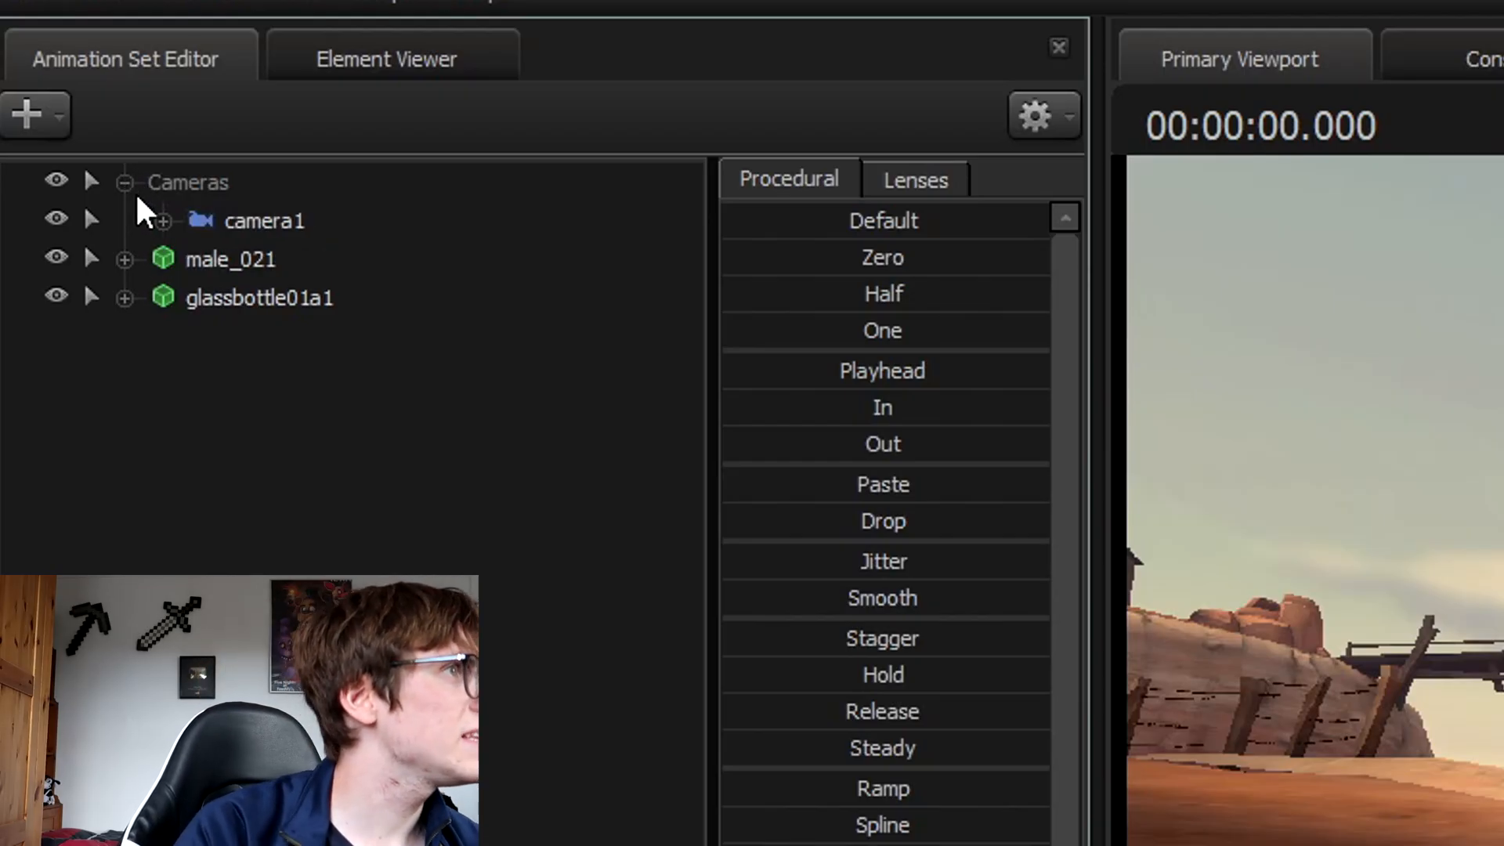
pyautogui.click(125, 182)
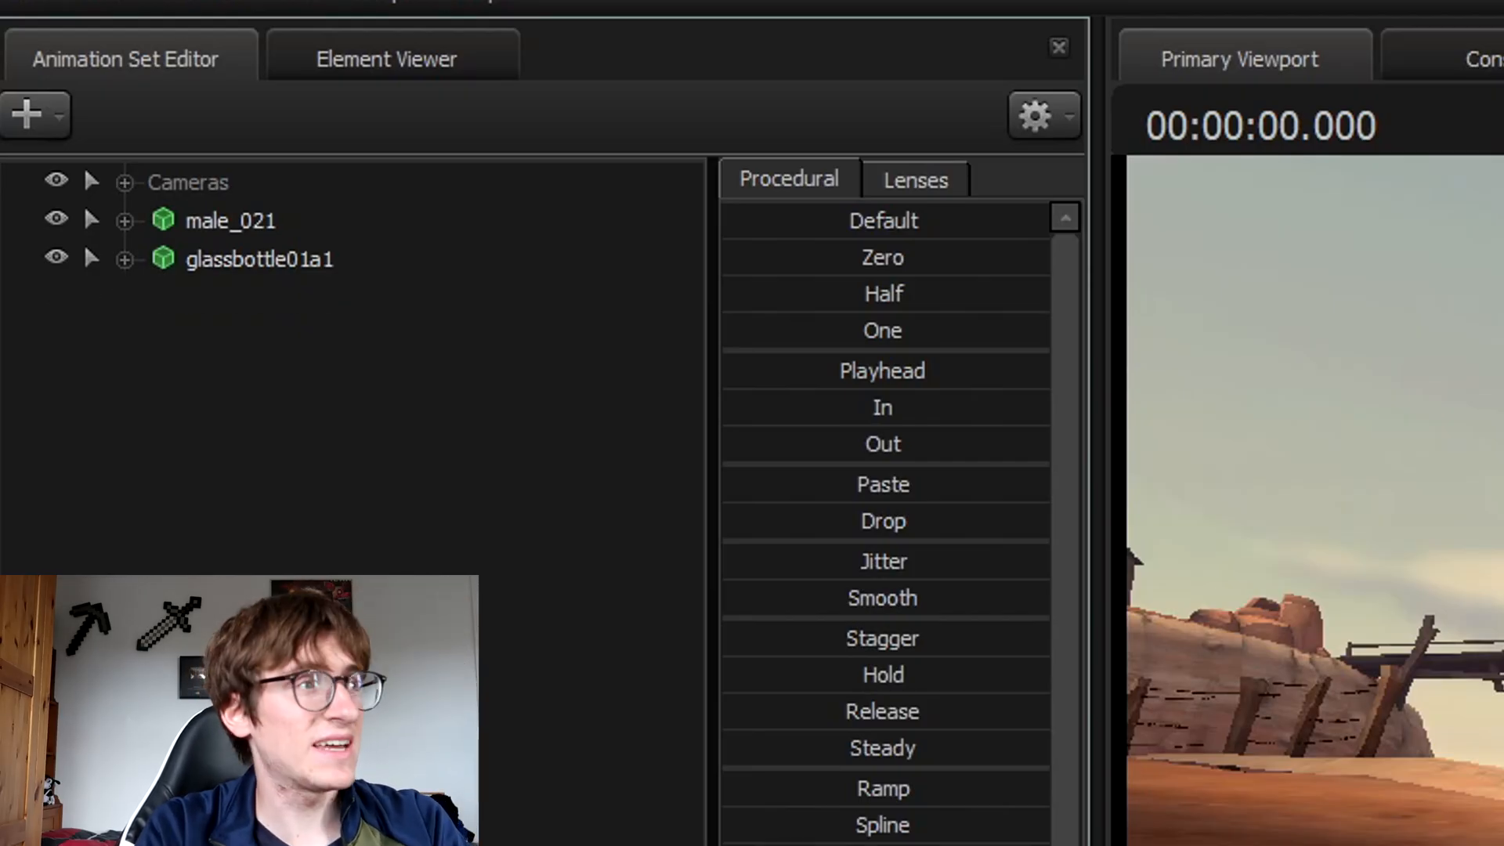
pyautogui.rightClick(342, 625)
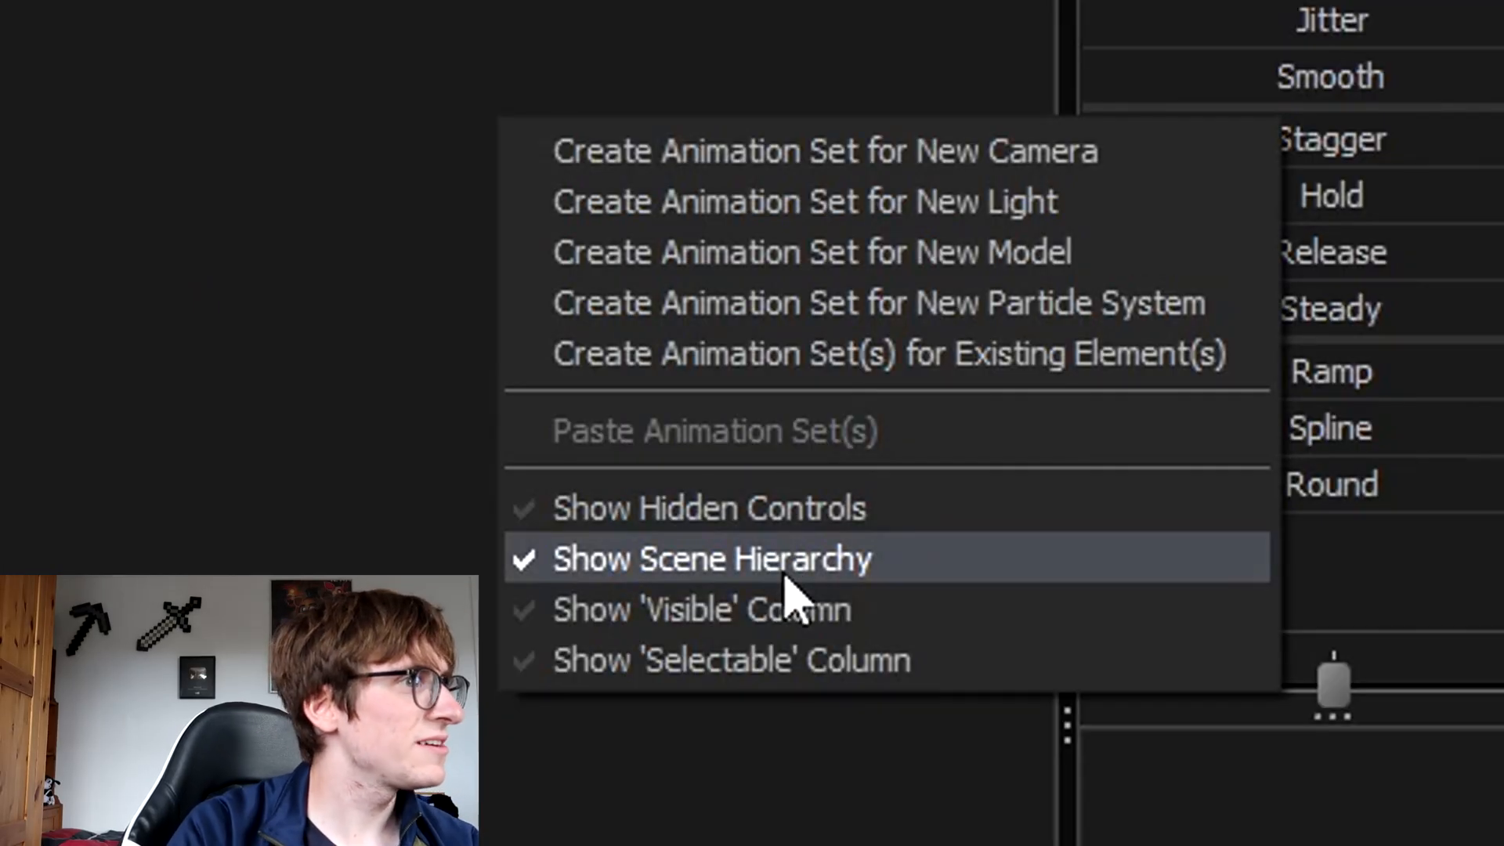
pyautogui.click(786, 578)
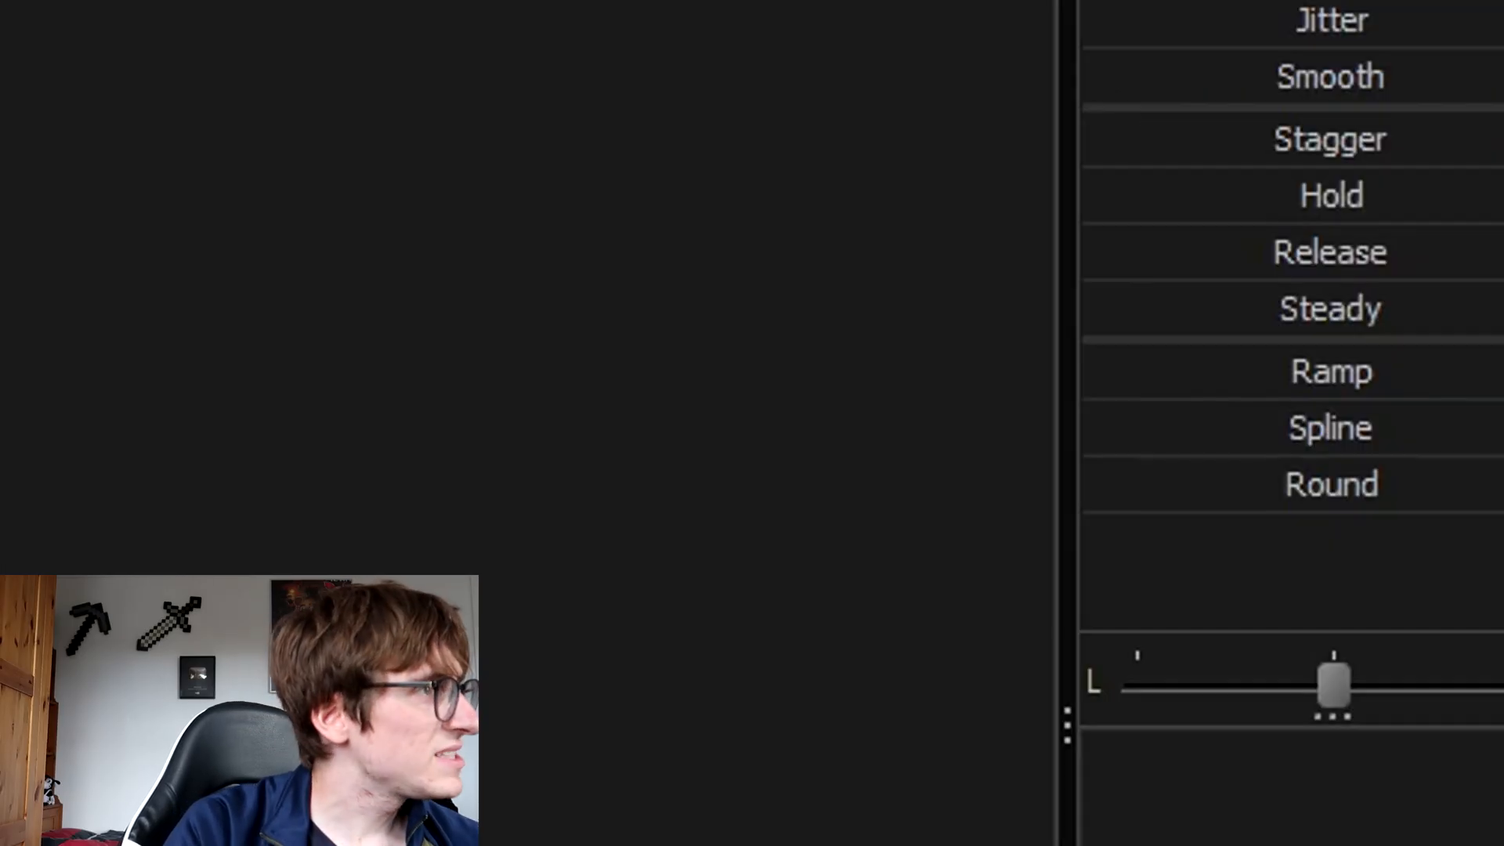
# Expand the Cameras group again and select camera1.
pyautogui.rightClick(233, 472)
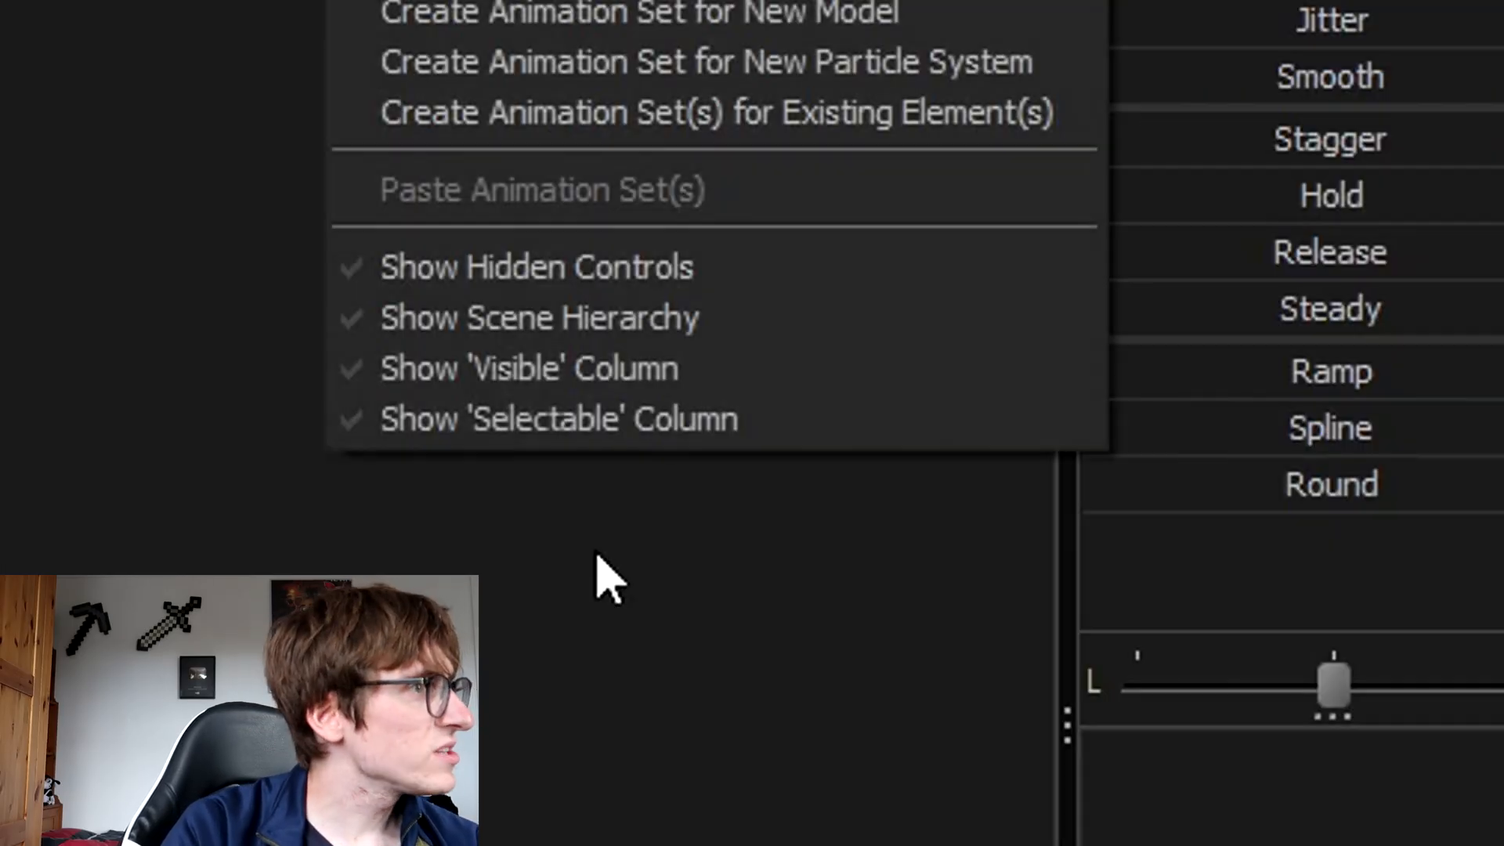
pyautogui.click(642, 318)
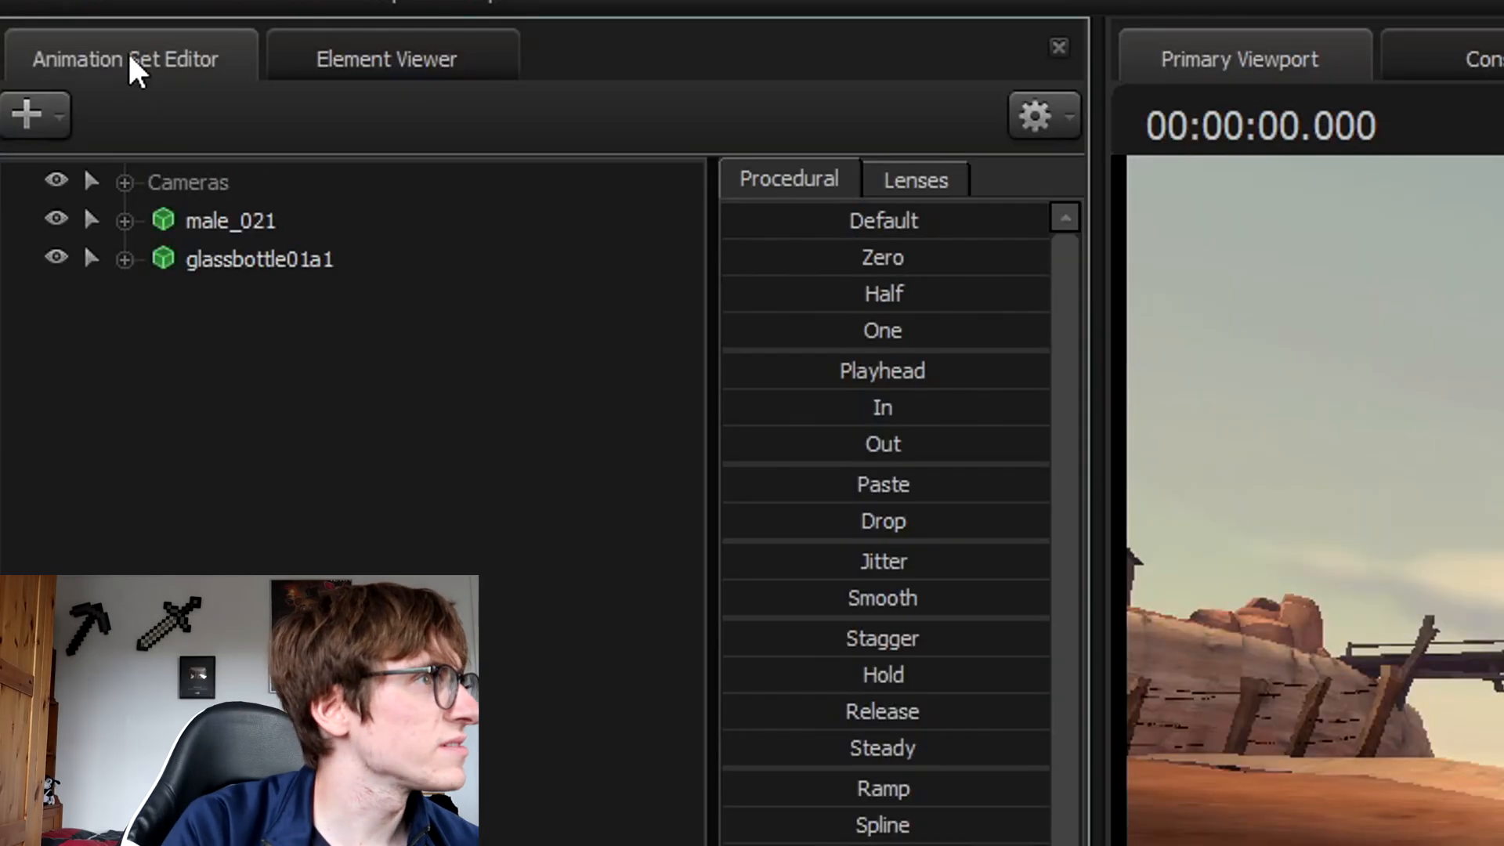
pyautogui.click(128, 183)
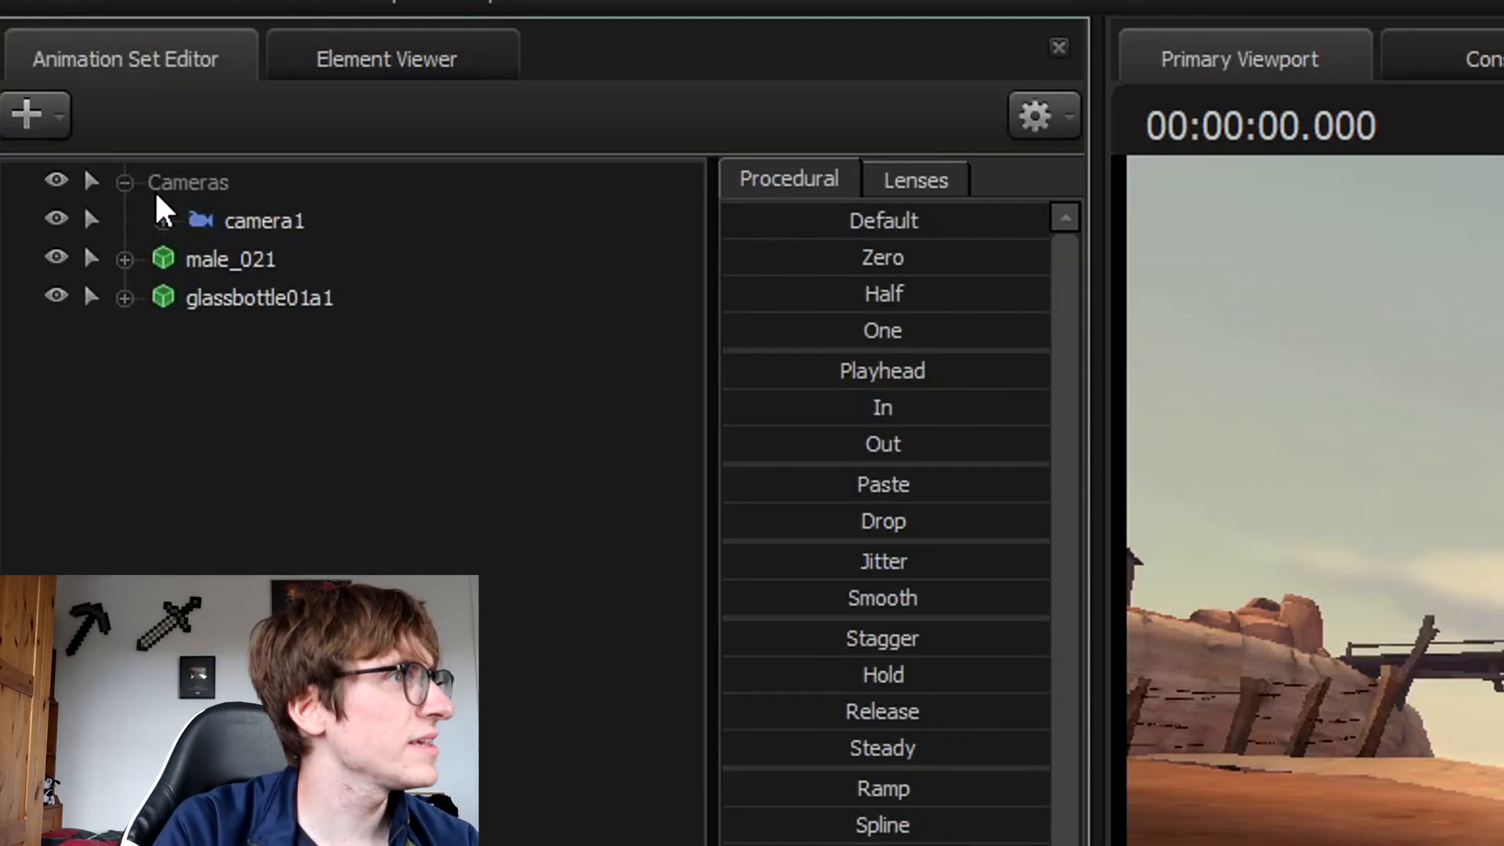
pyautogui.click(319, 234)
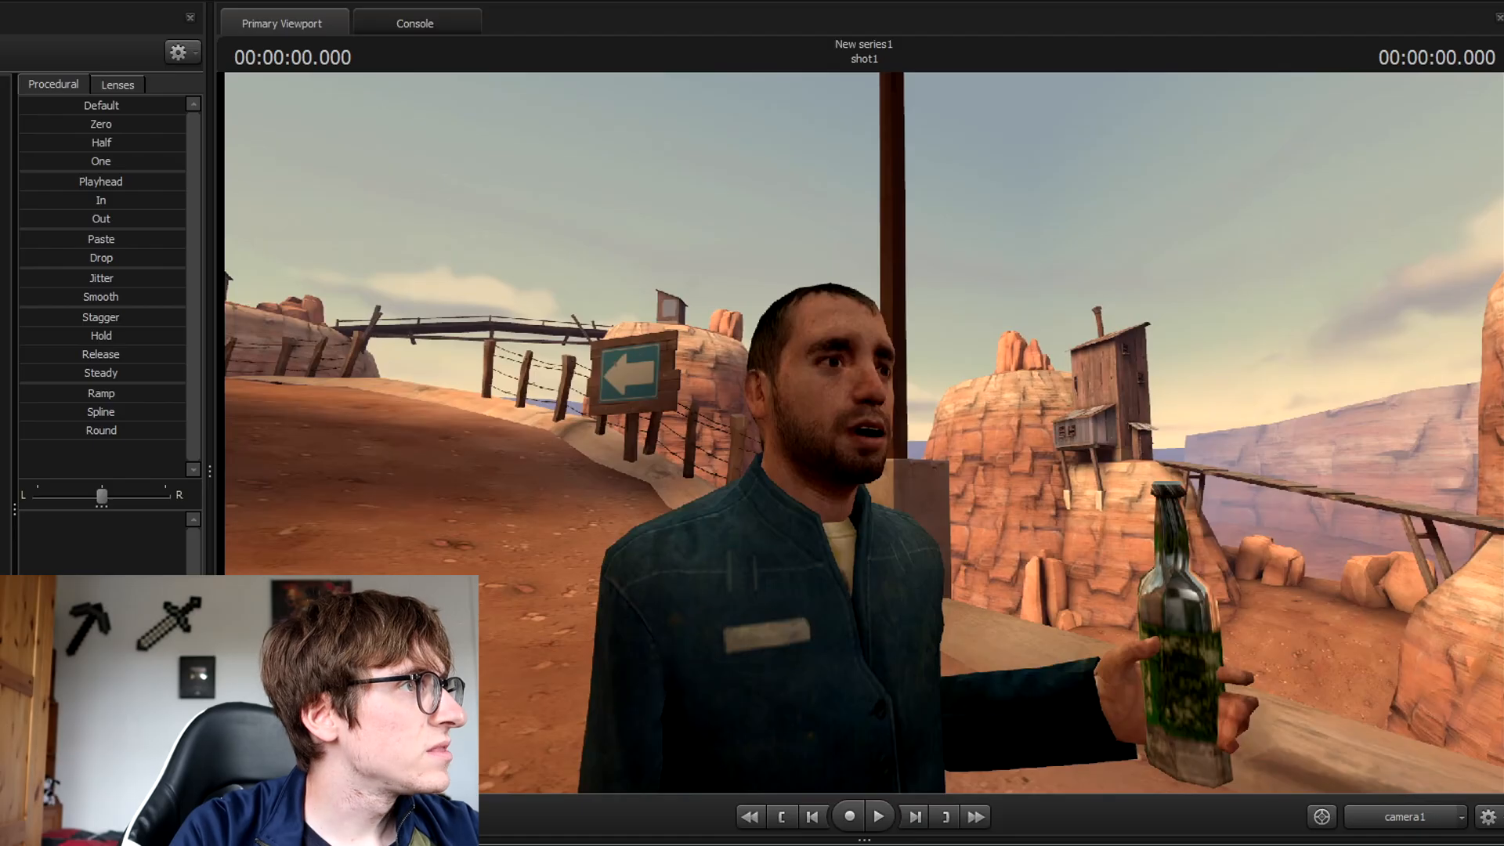
# Enlarge the timeline, try moving camera1, and dismiss the Invalid Manipulation warning.
pyautogui.moveTo(890, 839); pyautogui.dragTo(896, 661)
pyautogui.click(207, 228)
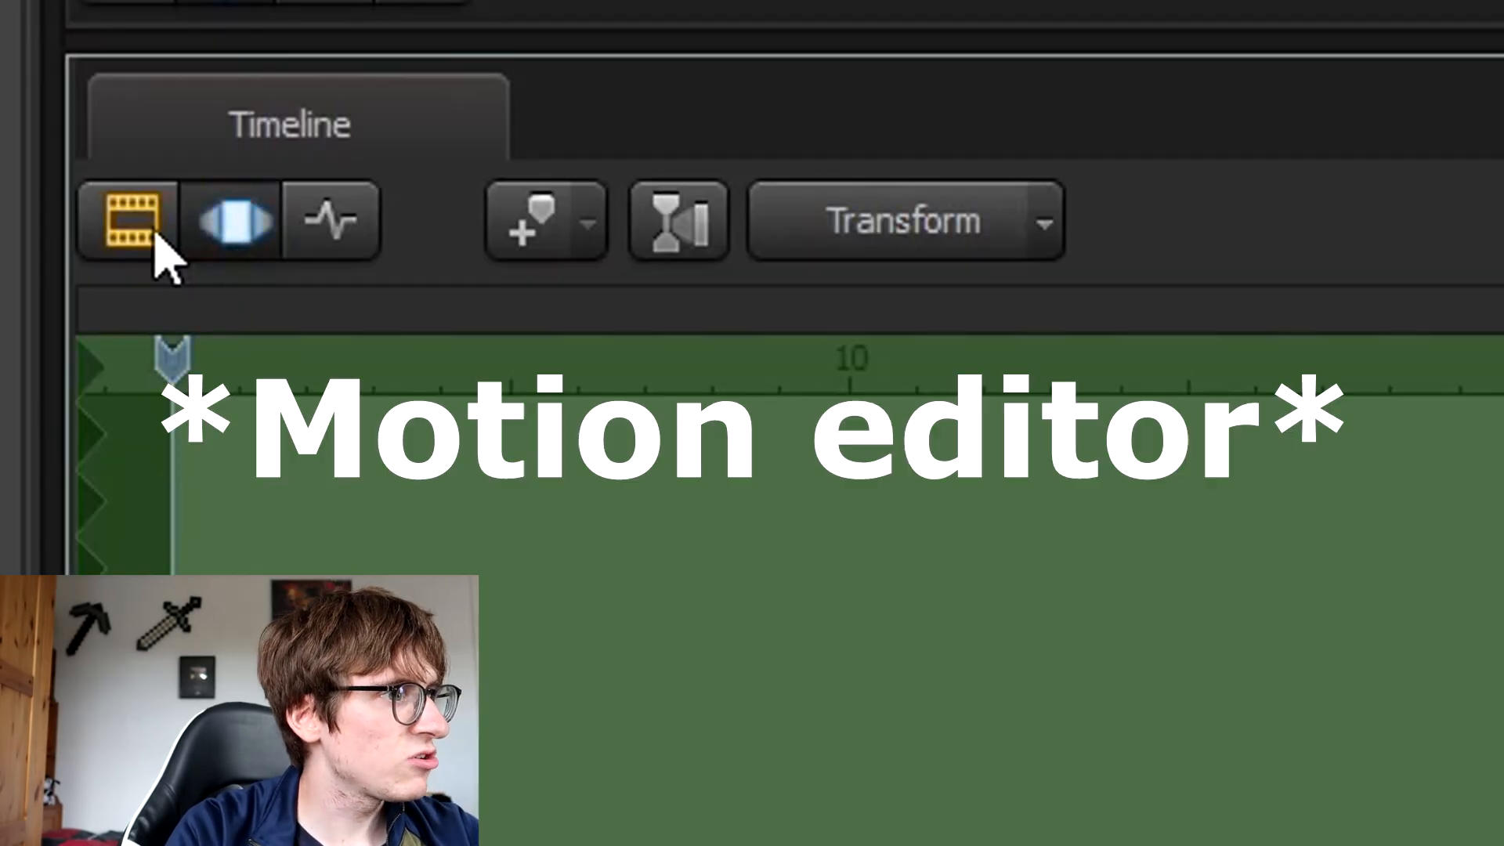
pyautogui.click(155, 232)
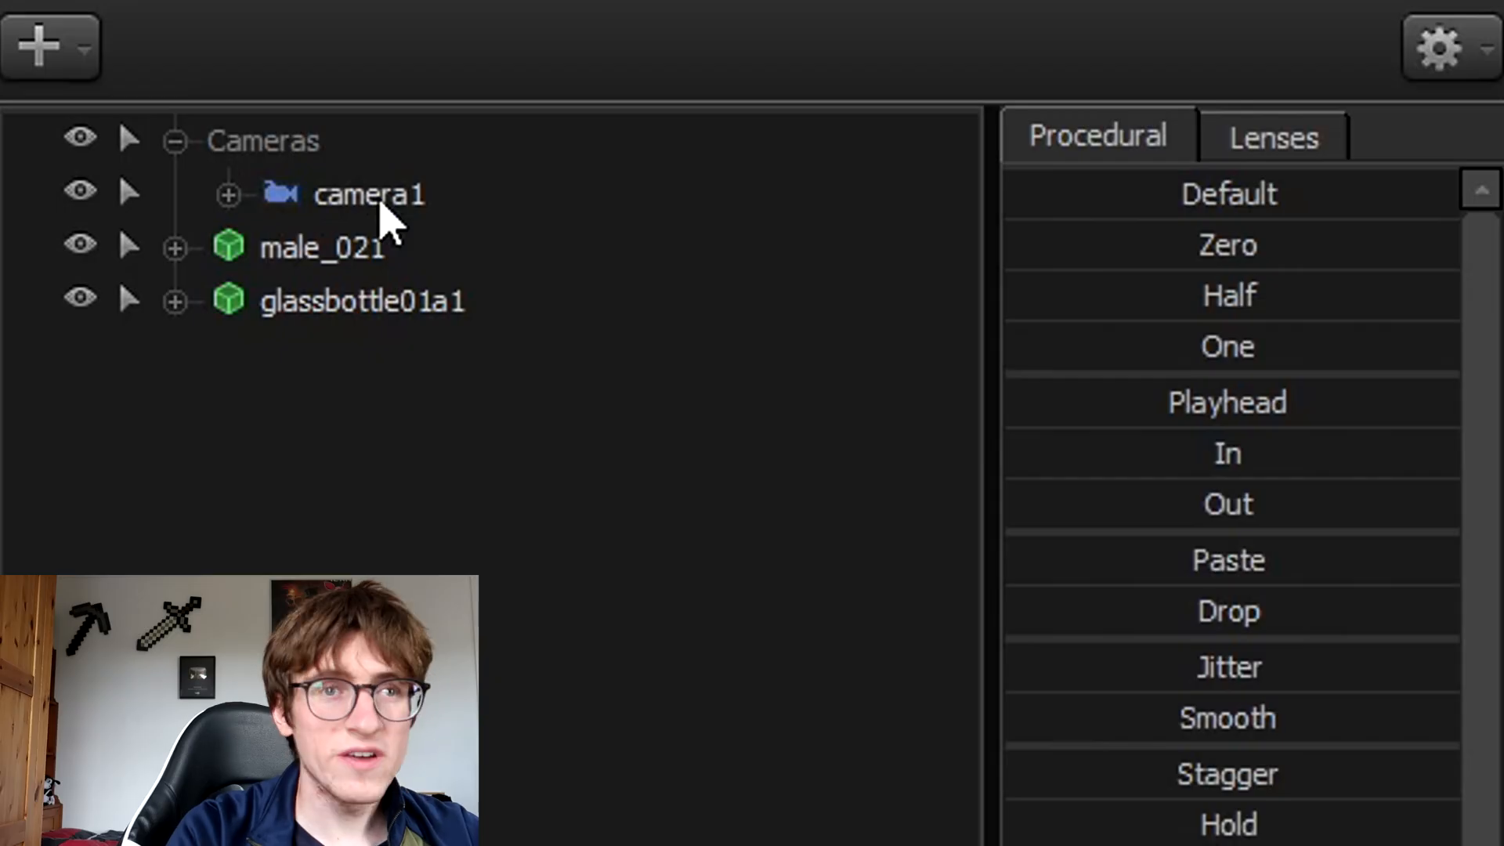
pyautogui.click(378, 195)
pyautogui.click(770, 472)
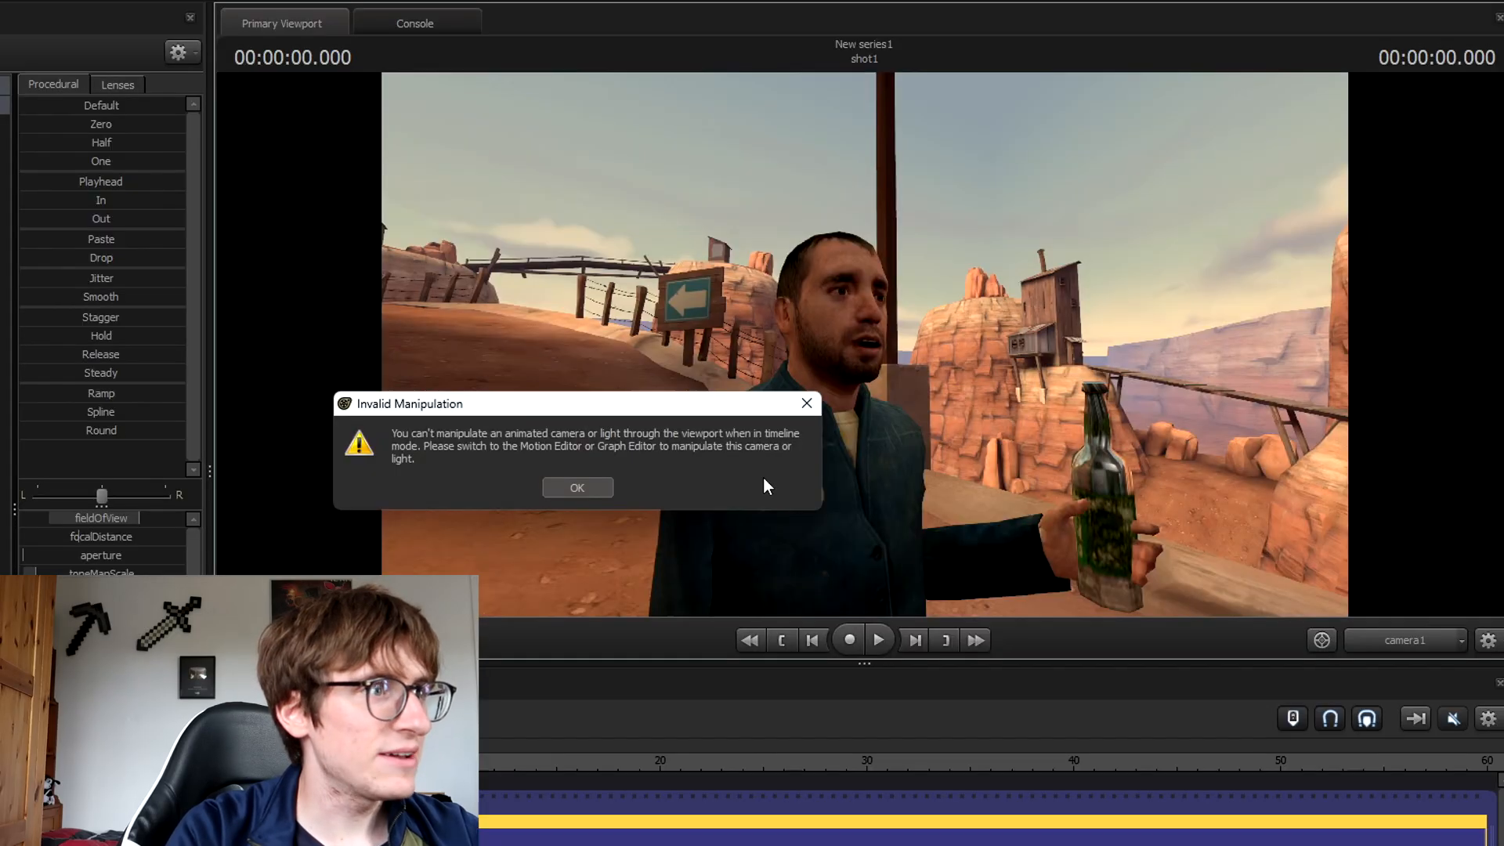
pyautogui.click(575, 485)
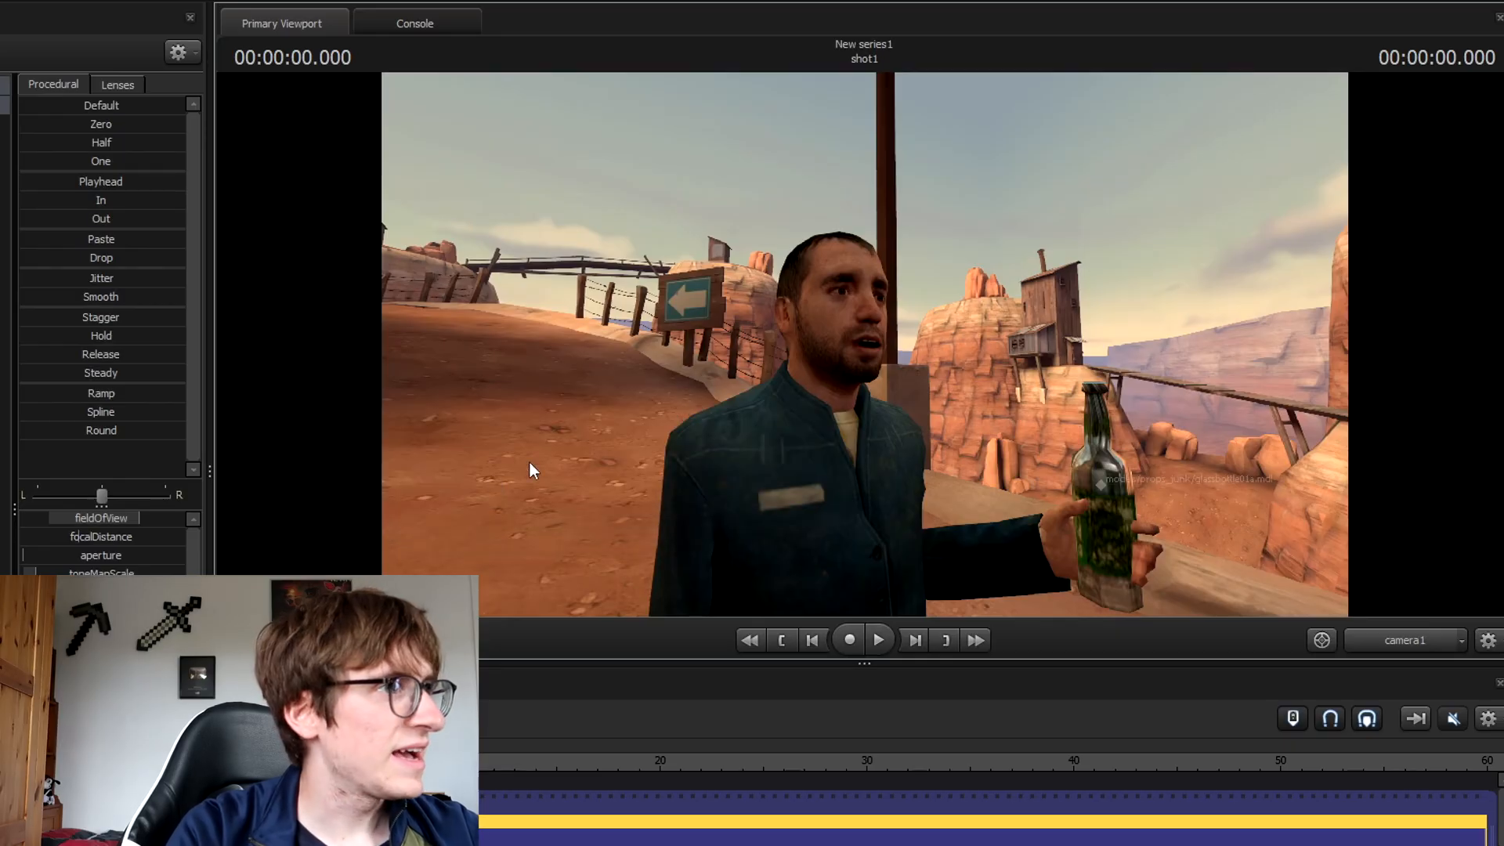
pyautogui.click(2, 22)
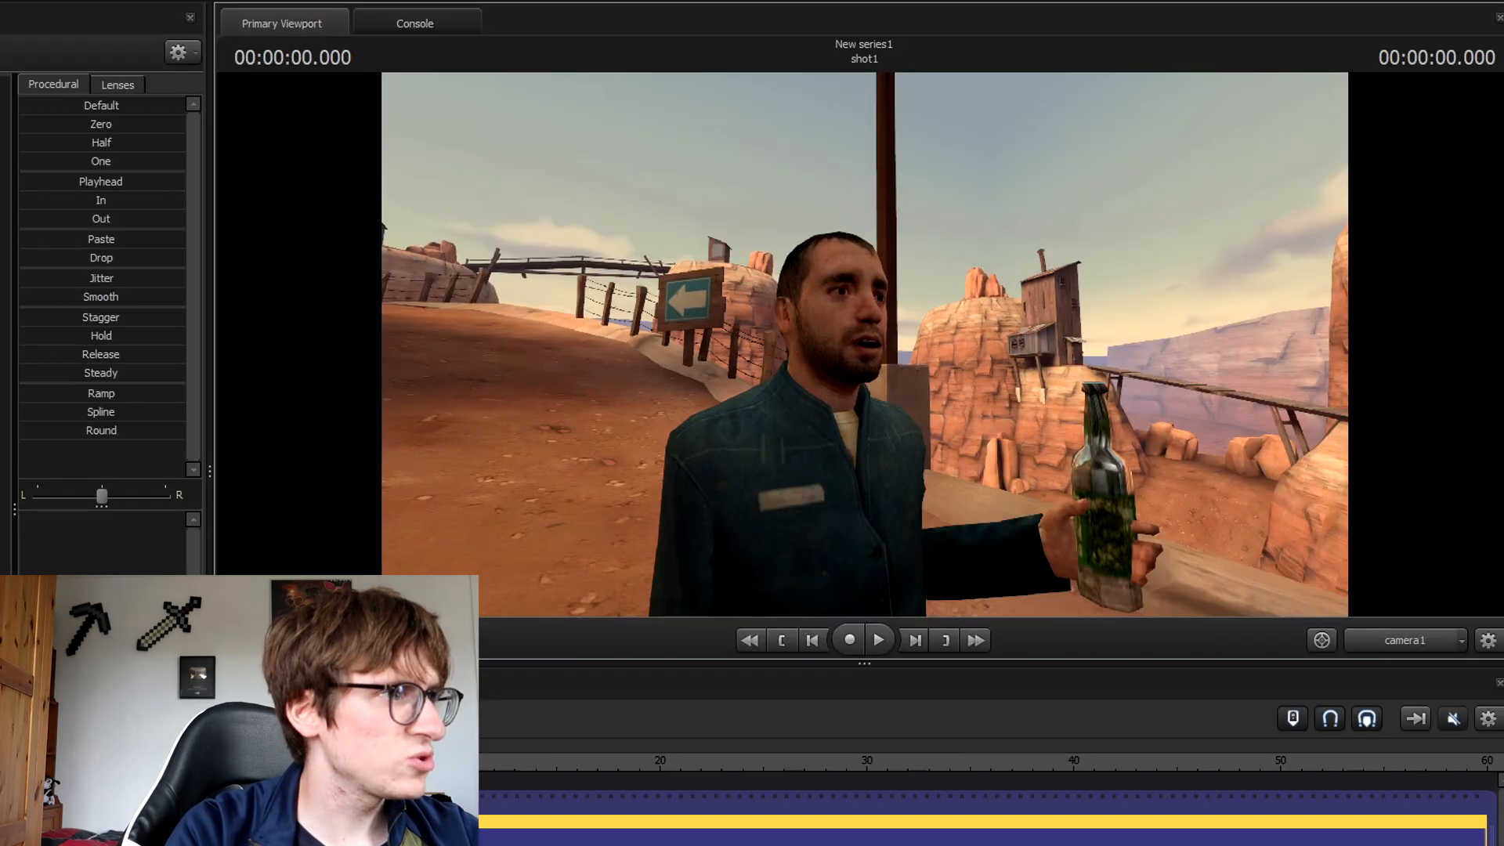
# Toggle the timeline to the Motion Editor and select camera1 to show its lens controls.
pyautogui.press('F3')
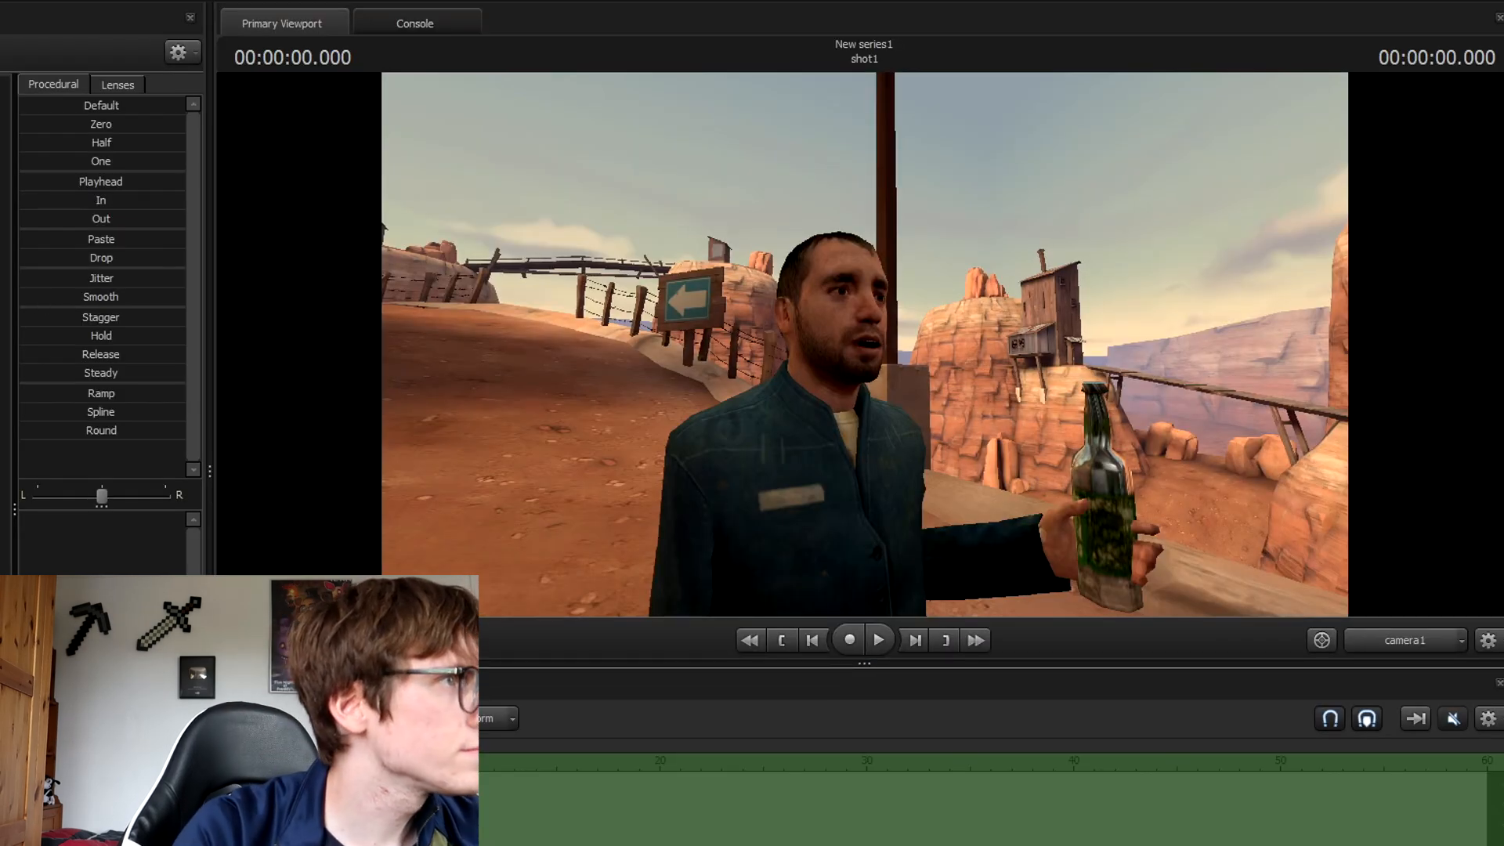
pyautogui.press('F2')
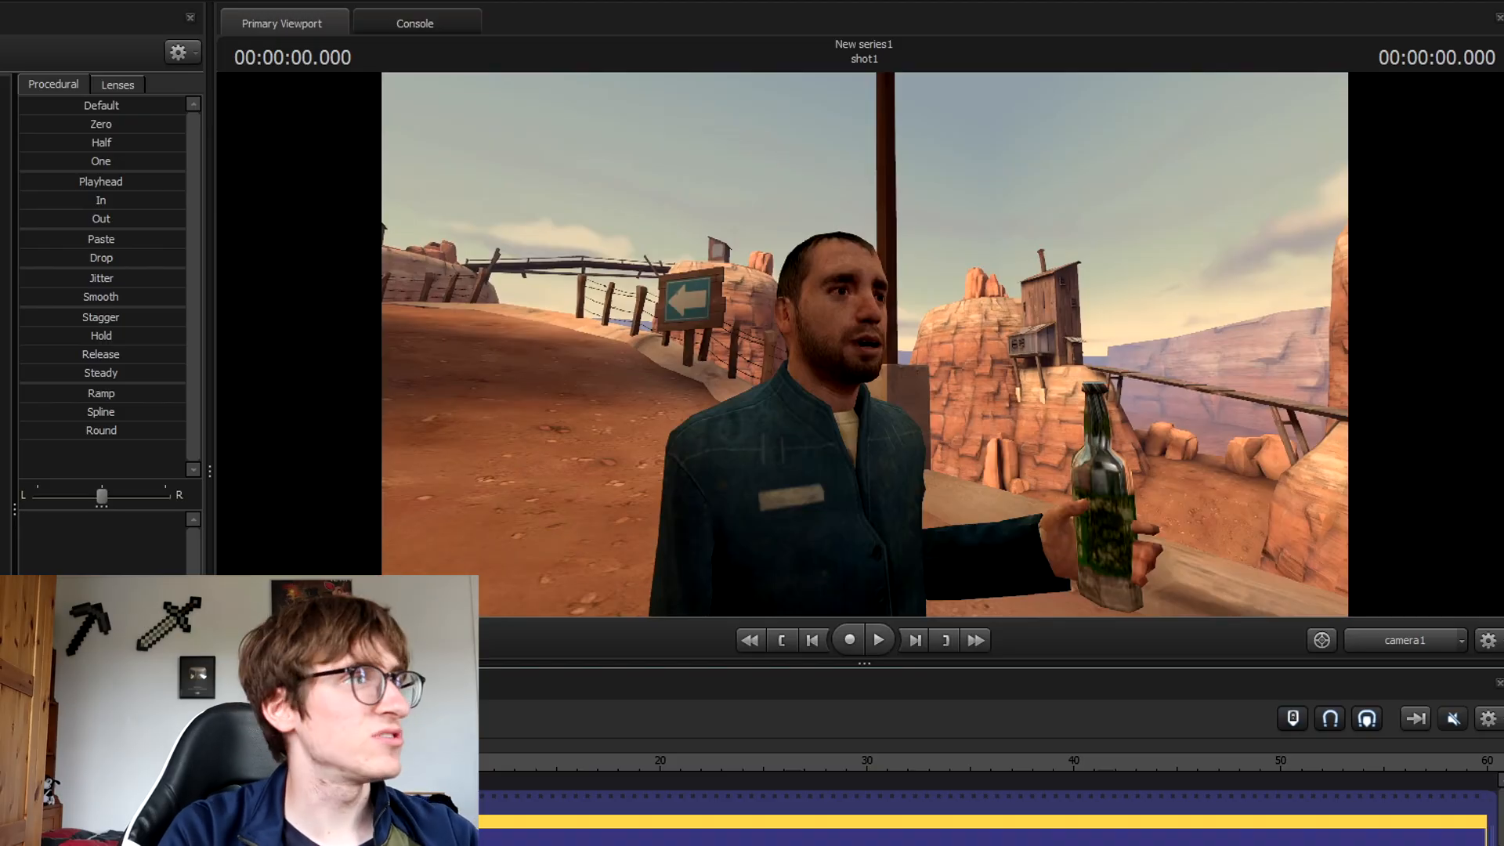
pyautogui.press('F3')
pyautogui.press('F2')
pyautogui.press('F3')
pyautogui.press('F3')
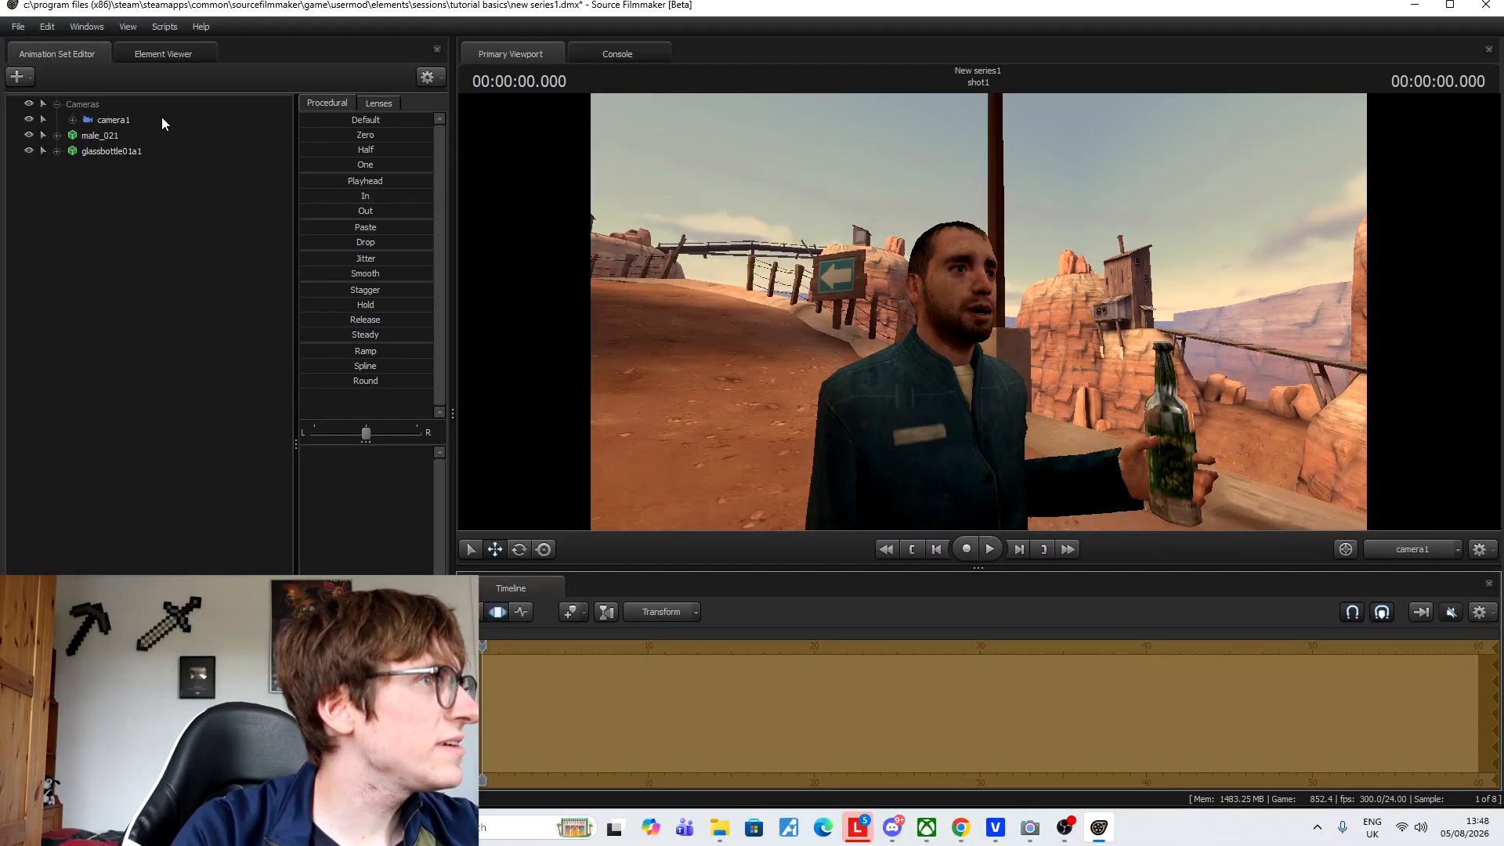
pyautogui.press('F3')
pyautogui.click(102, 122)
# Delete camera1's animation set, dismissing the warning messages.
pyautogui.rightClick(101, 120)
pyautogui.click(159, 158)
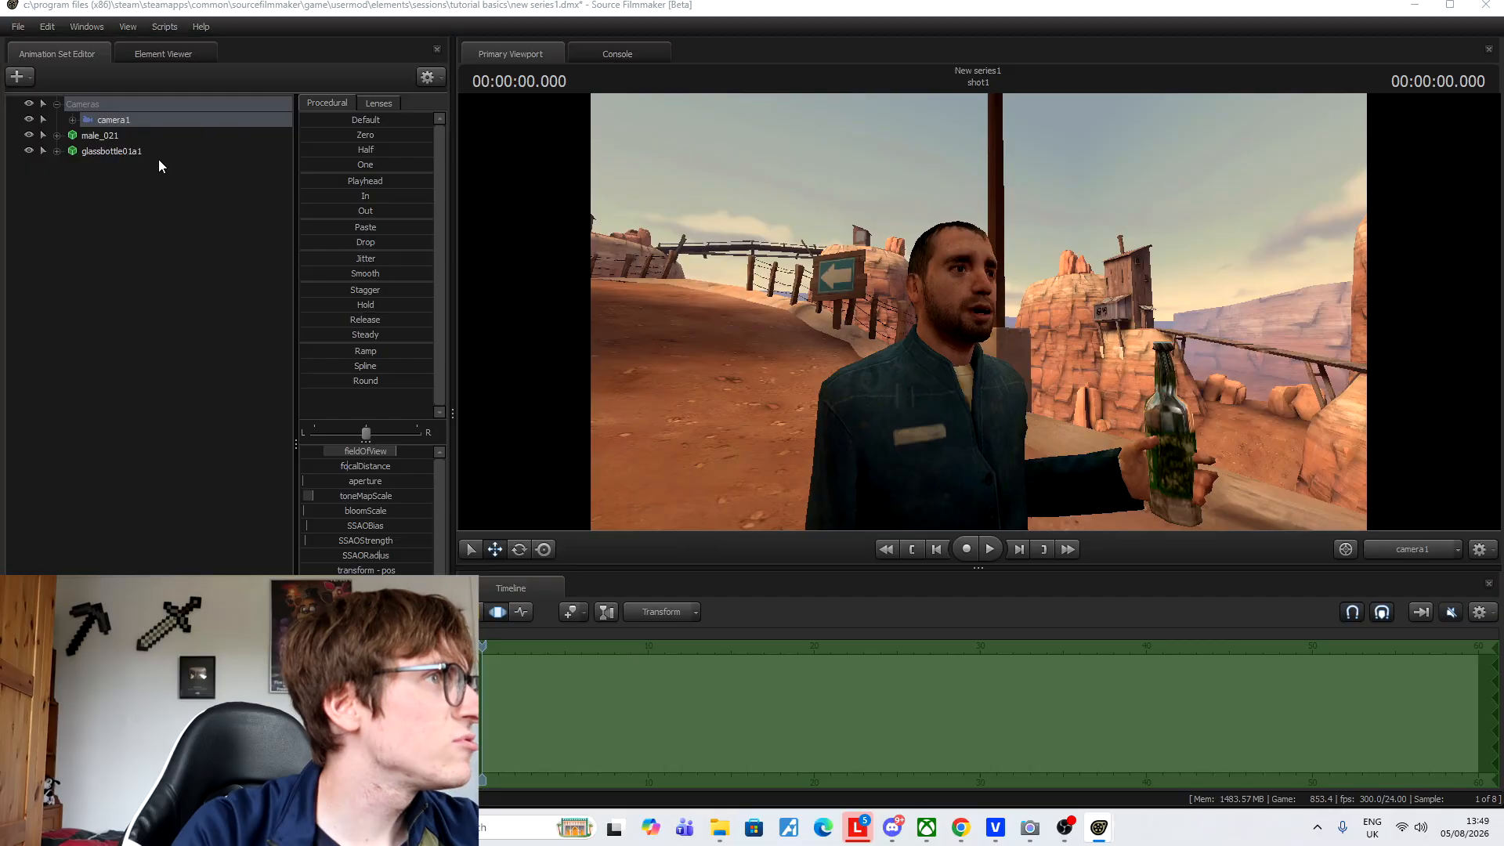
pyautogui.click(747, 416)
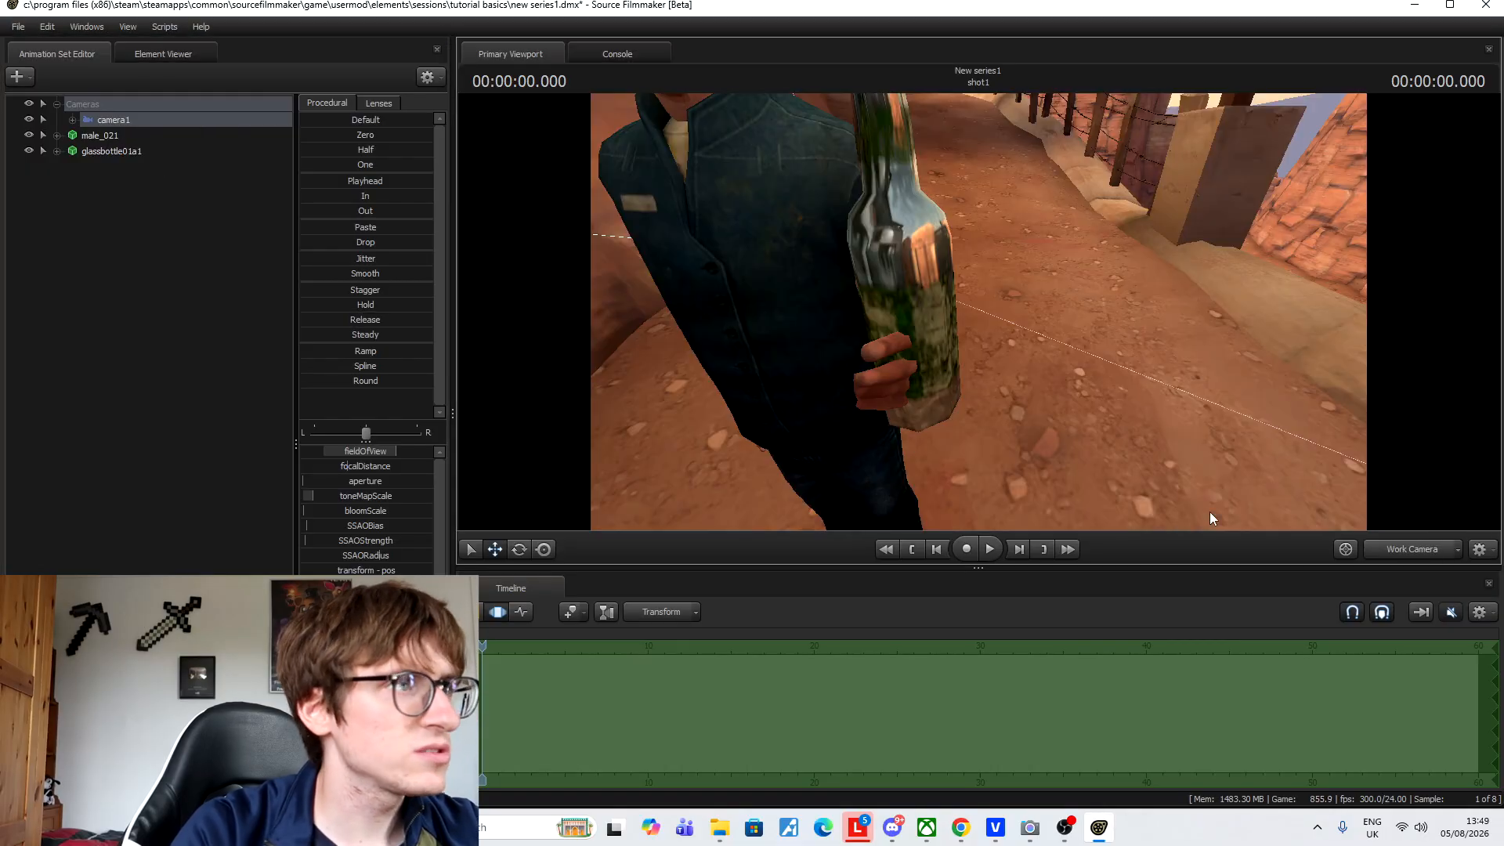
pyautogui.rightClick(148, 120)
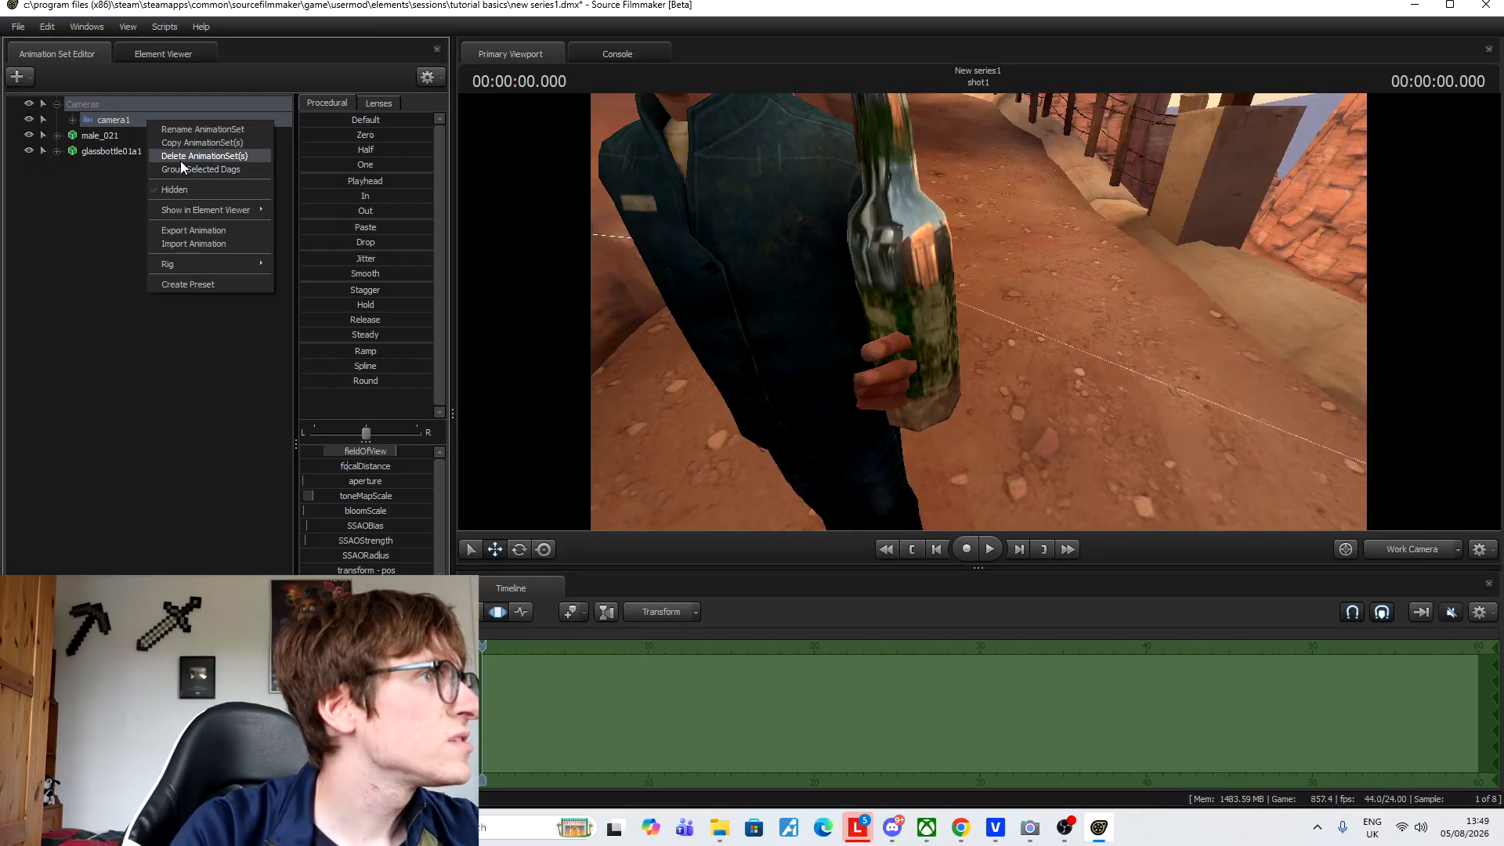
pyautogui.click(182, 157)
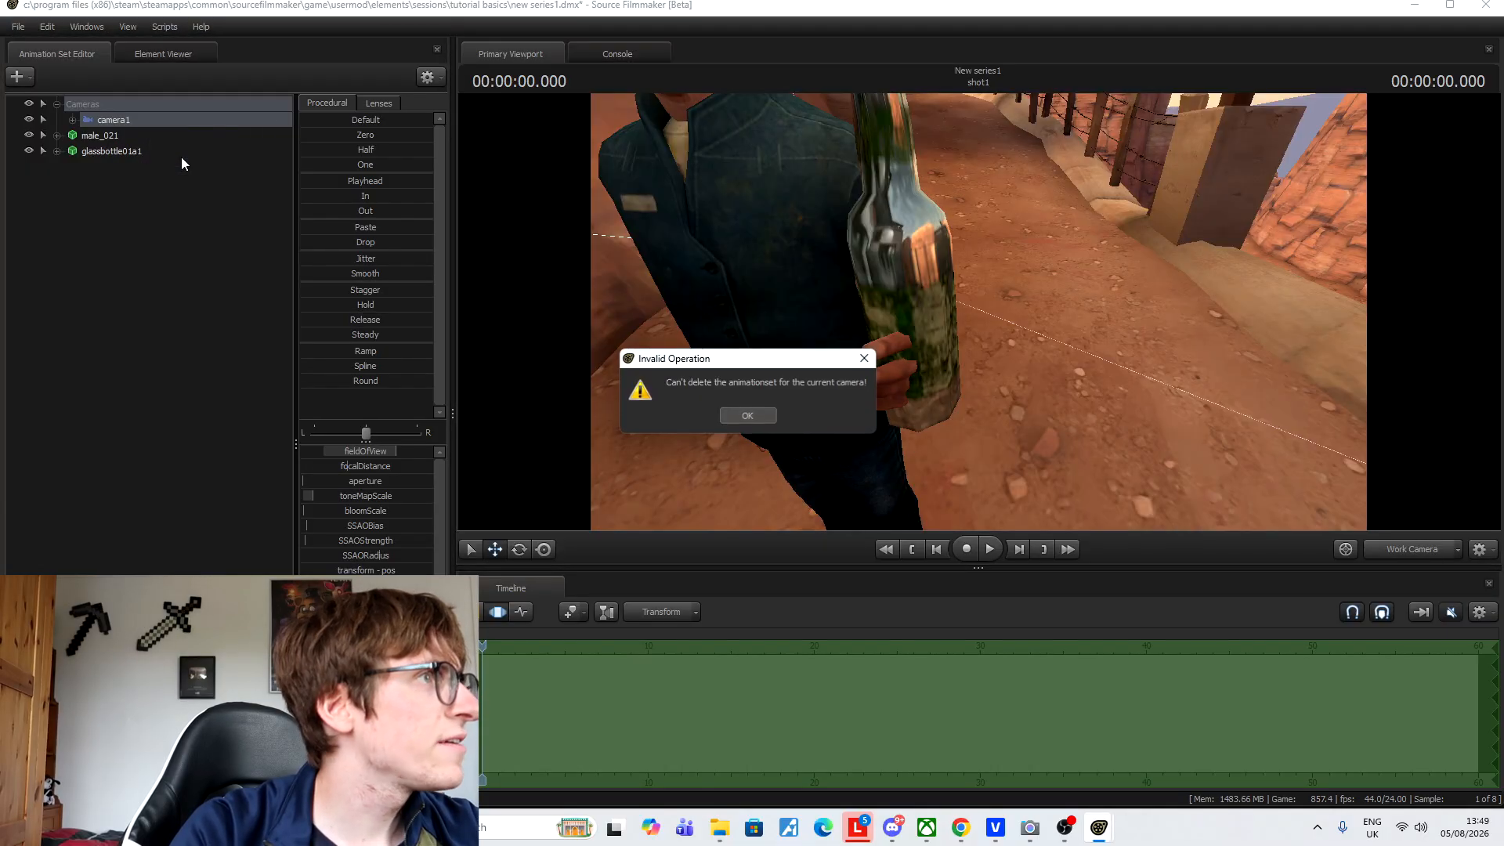
pyautogui.click(759, 420)
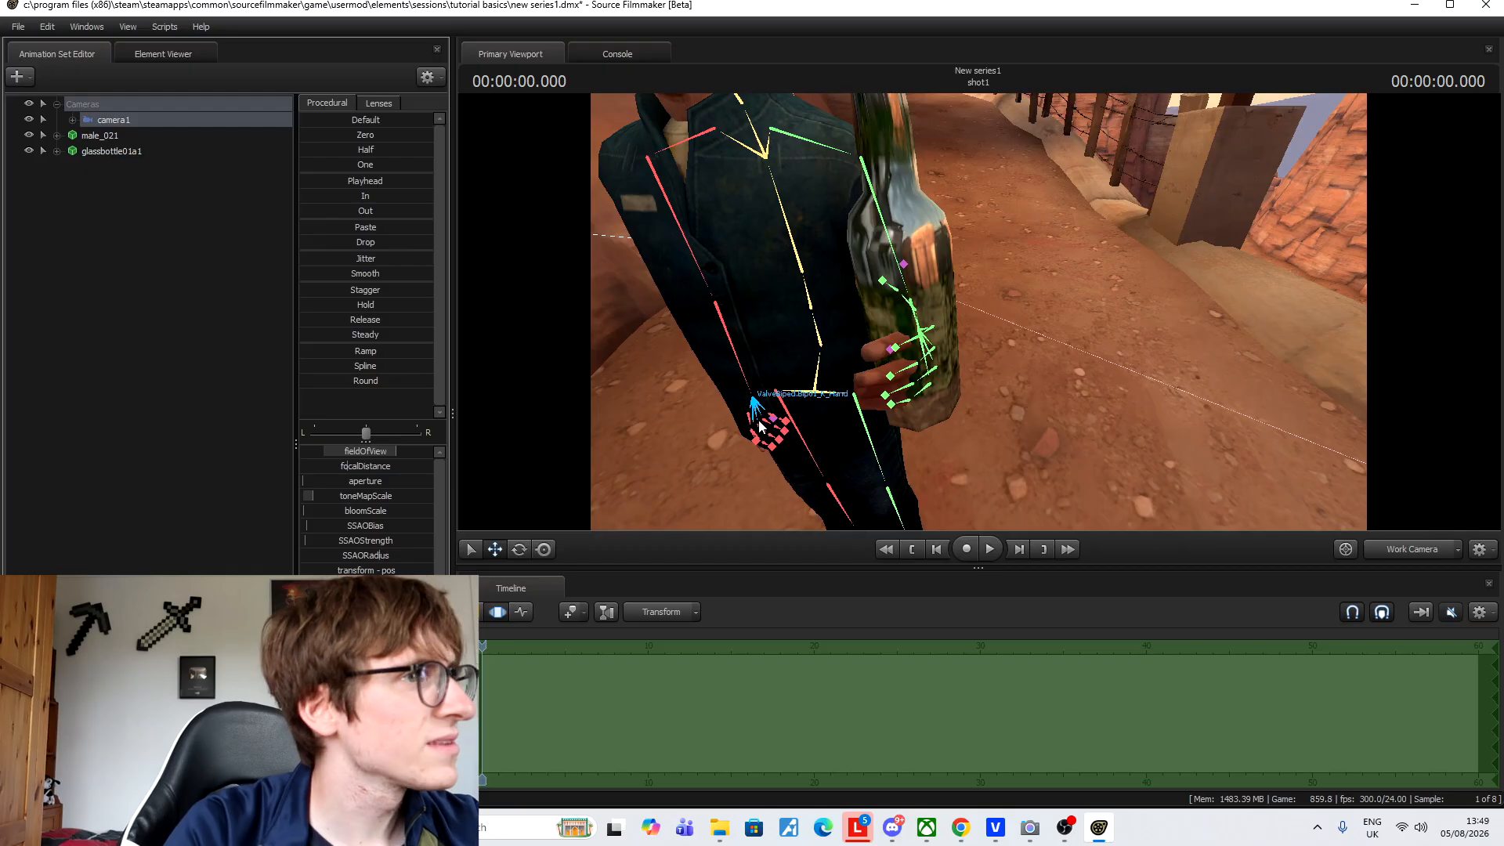
# Switch the viewport from camera1 back to the Work Camera.
pyautogui.click(1418, 556)
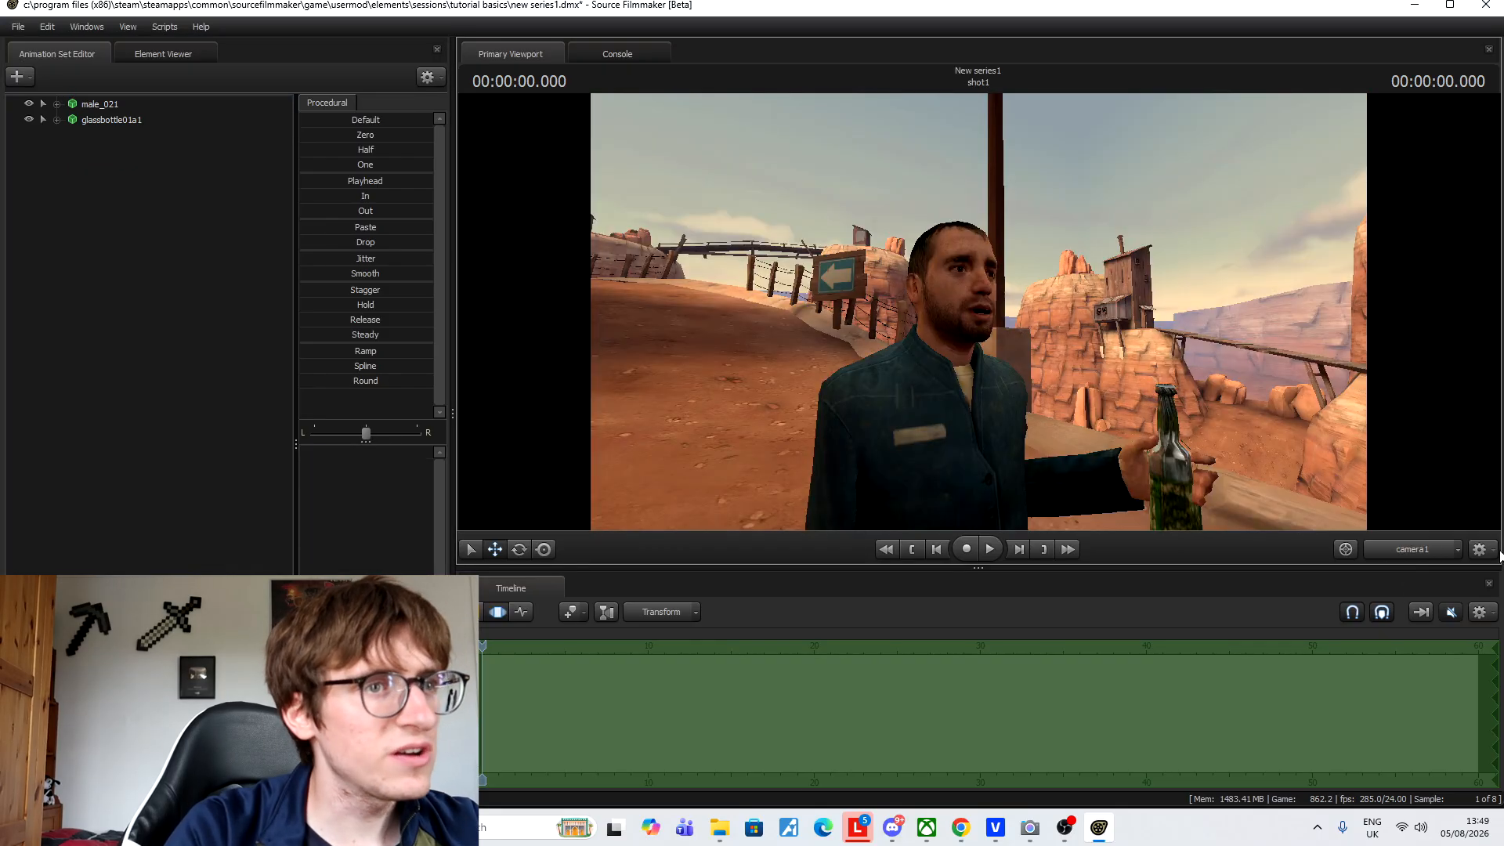
pyautogui.click(1403, 550)
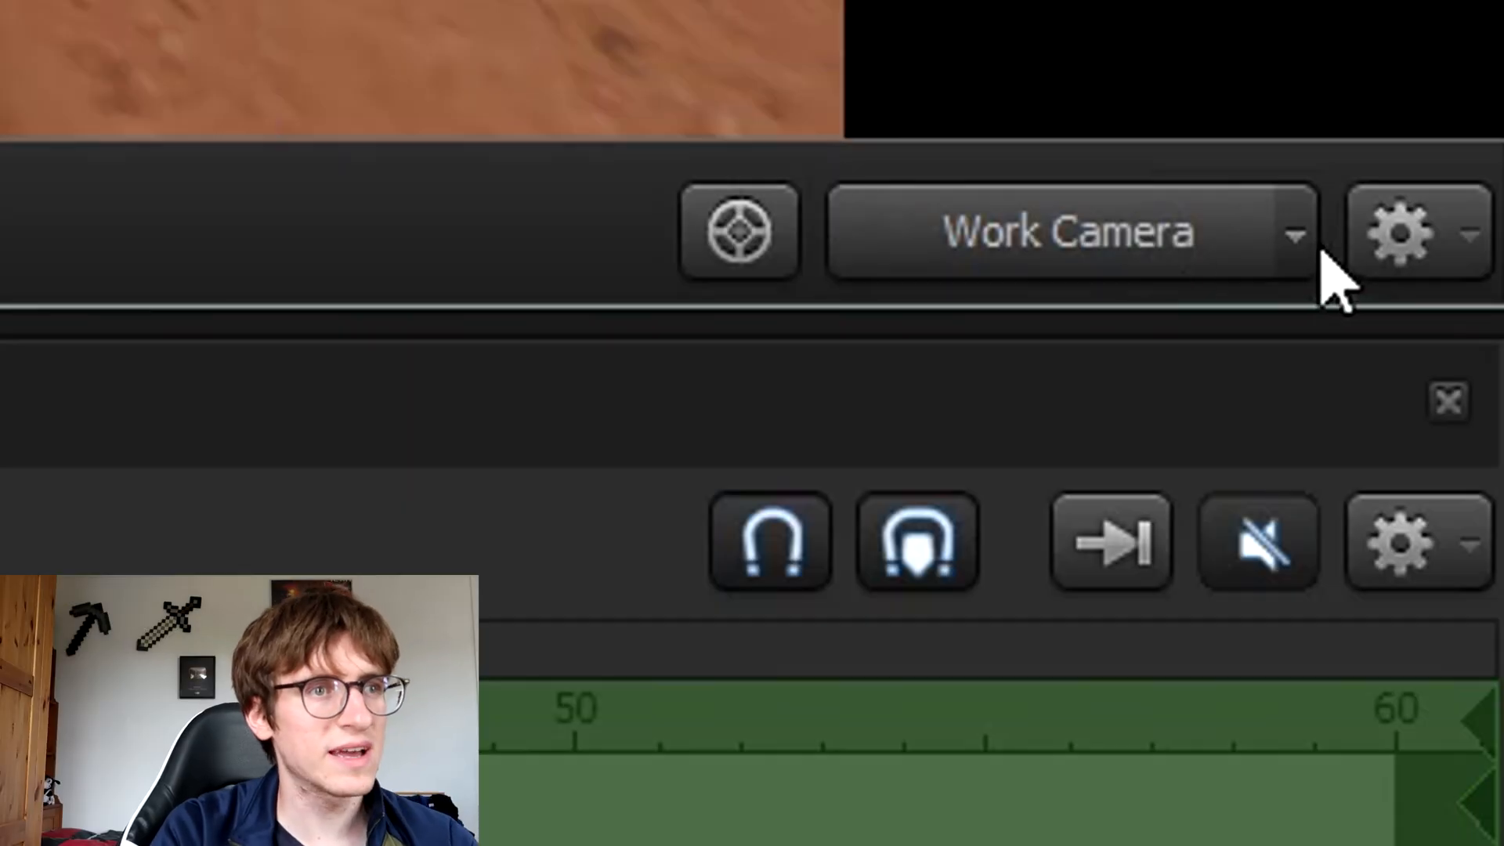
pyautogui.click(1301, 239)
pyautogui.moveTo(1081, 509)
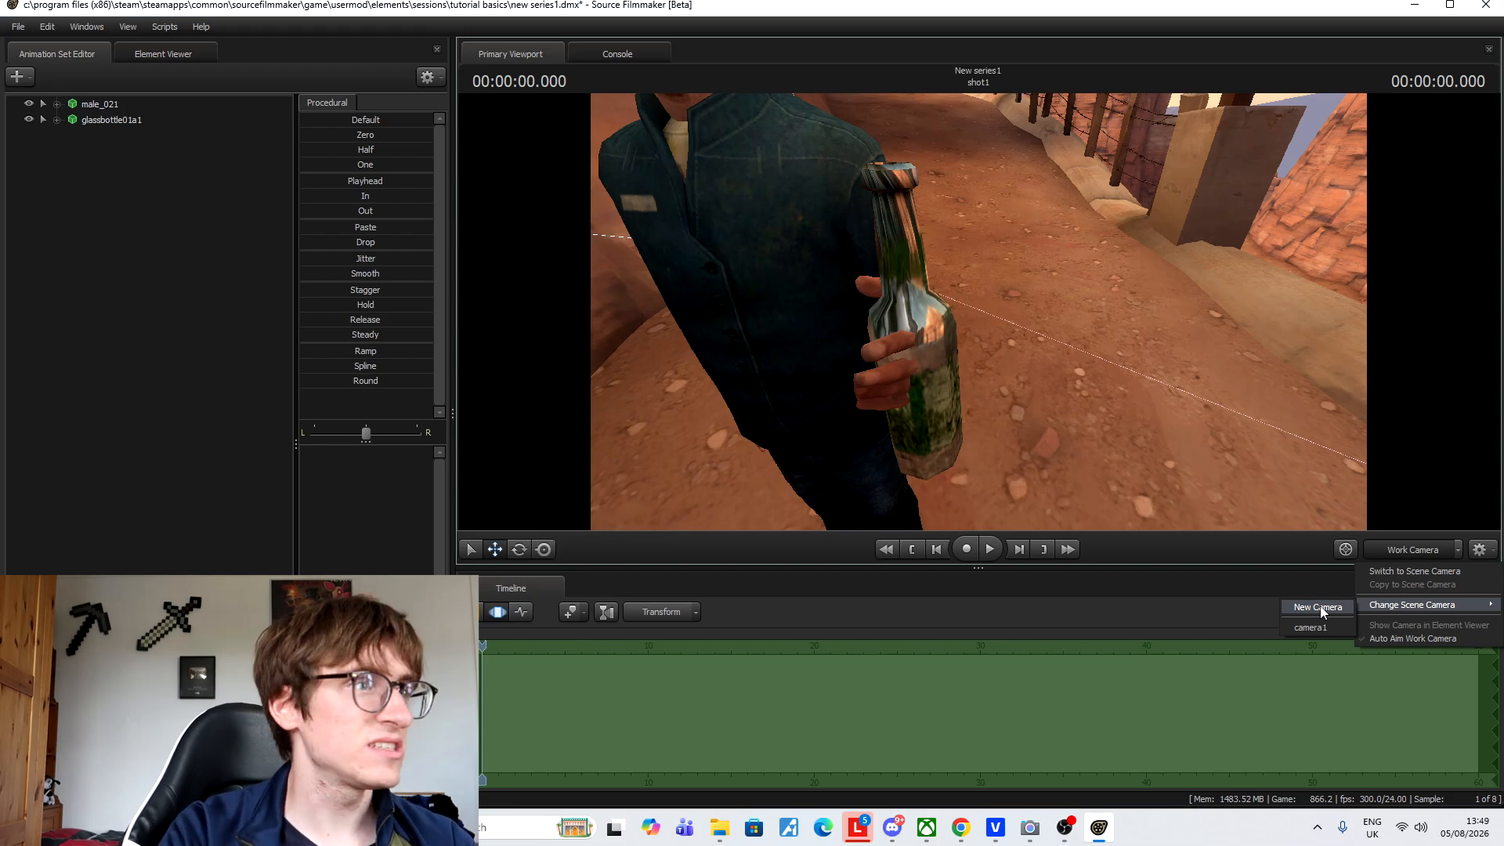
pyautogui.click(133, 241)
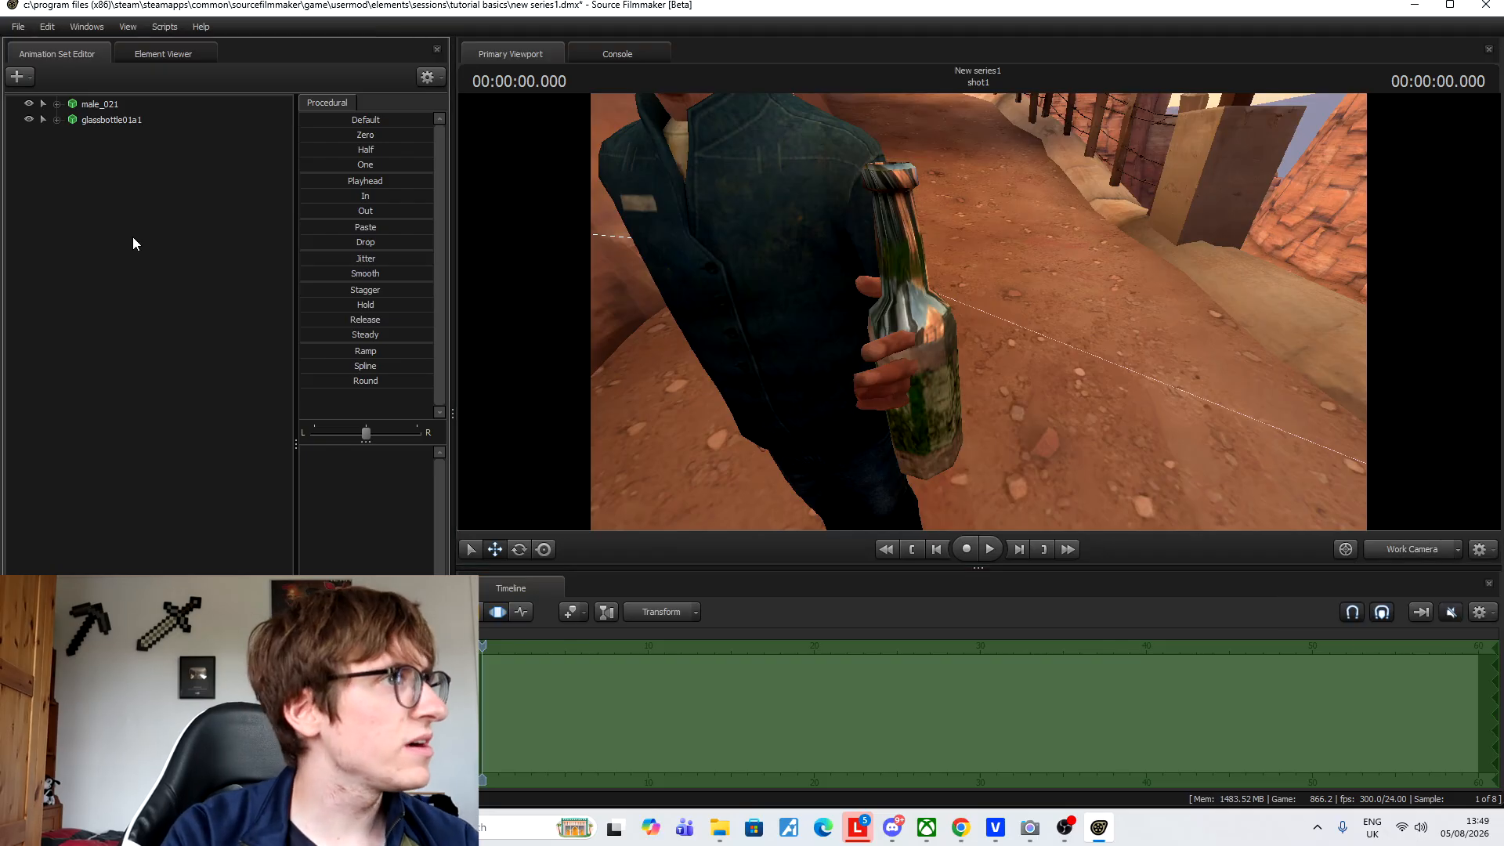
pyautogui.click(29, 77)
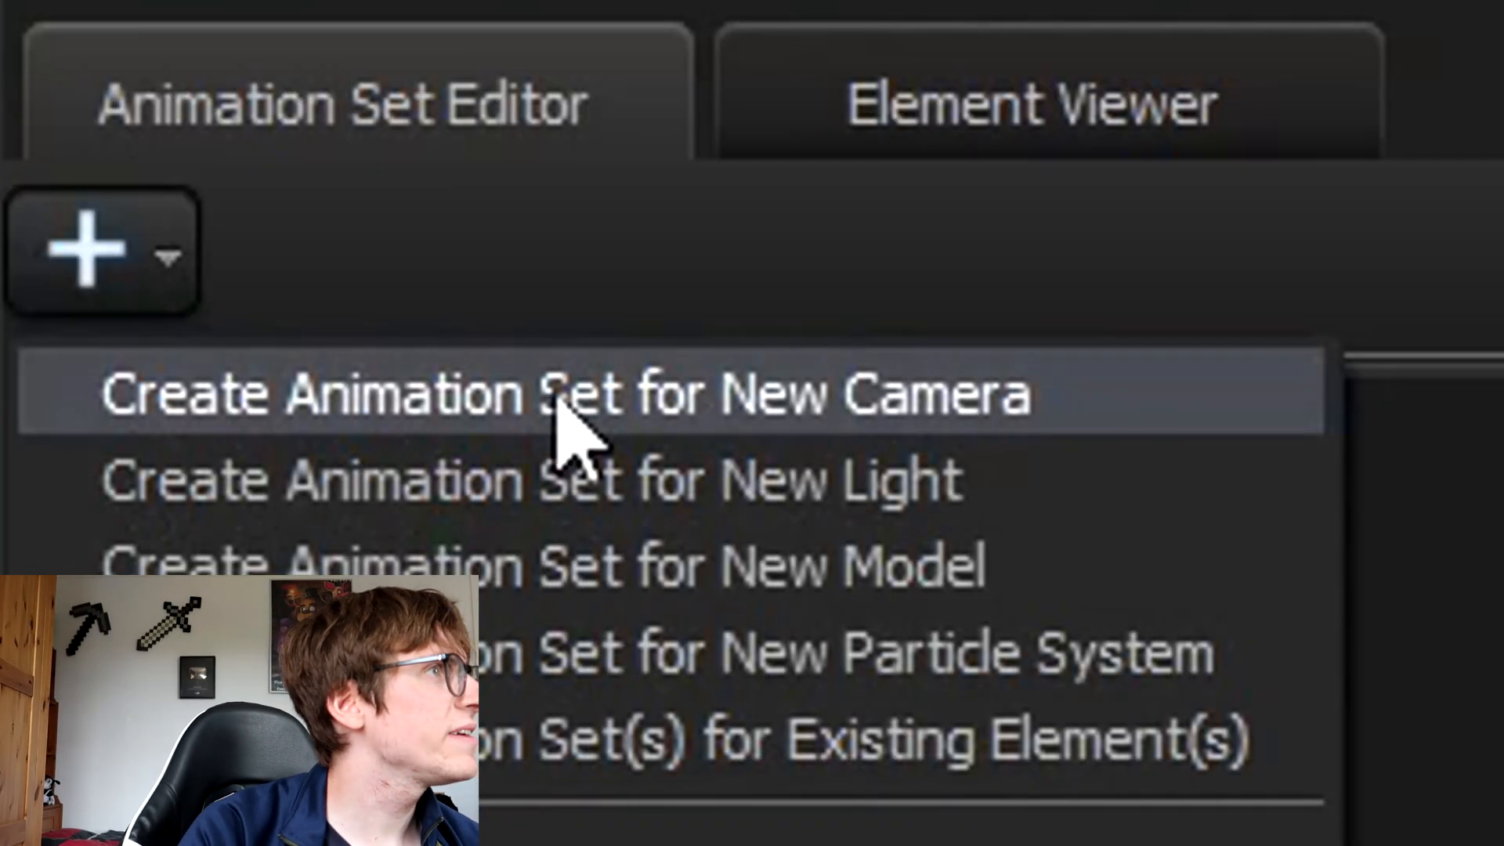
# Create a new camera animation set and select camera2 under the Cameras group.
pyautogui.click(927, 412)
pyautogui.click(340, 430)
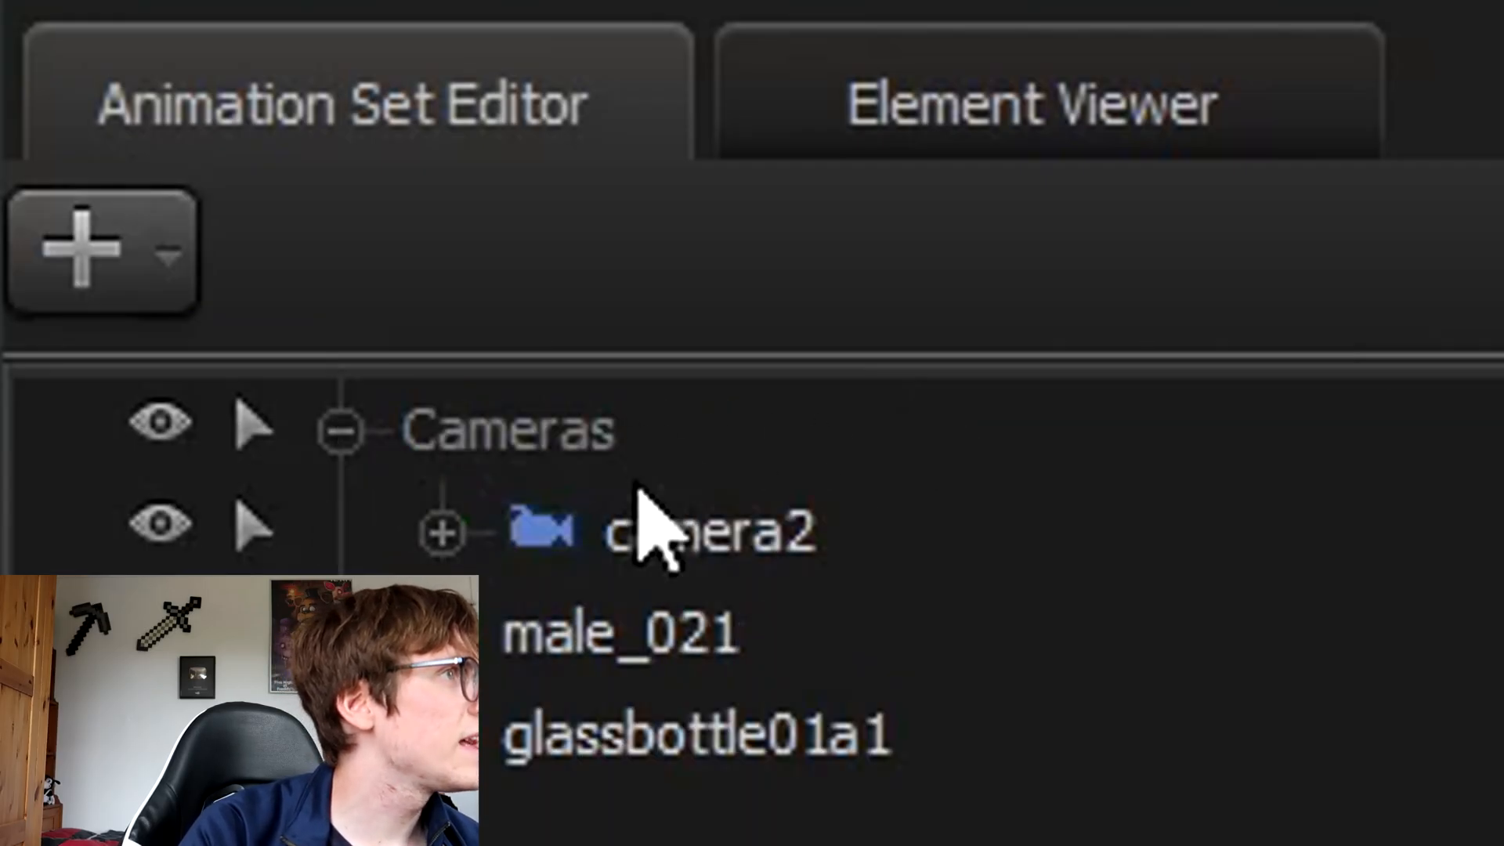
pyautogui.click(916, 533)
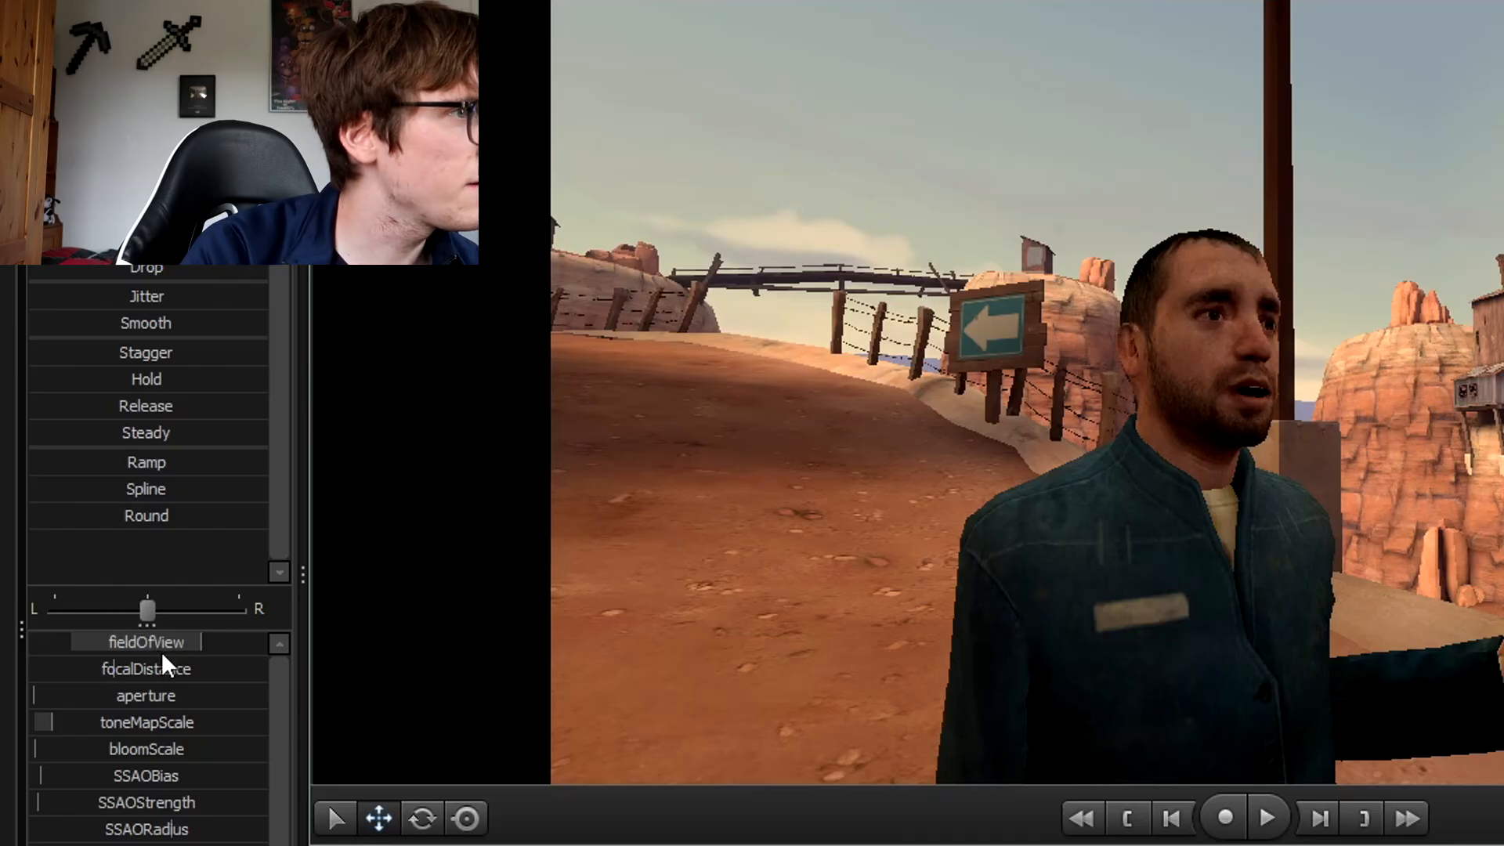
# Narrow camera2's fieldOfView until the man is framed from the chest up.
pyautogui.moveTo(163, 647)
pyautogui.mouseDown()
pyautogui.moveTo(55, 647)
pyautogui.moveTo(255, 647)
pyautogui.mouseUp()
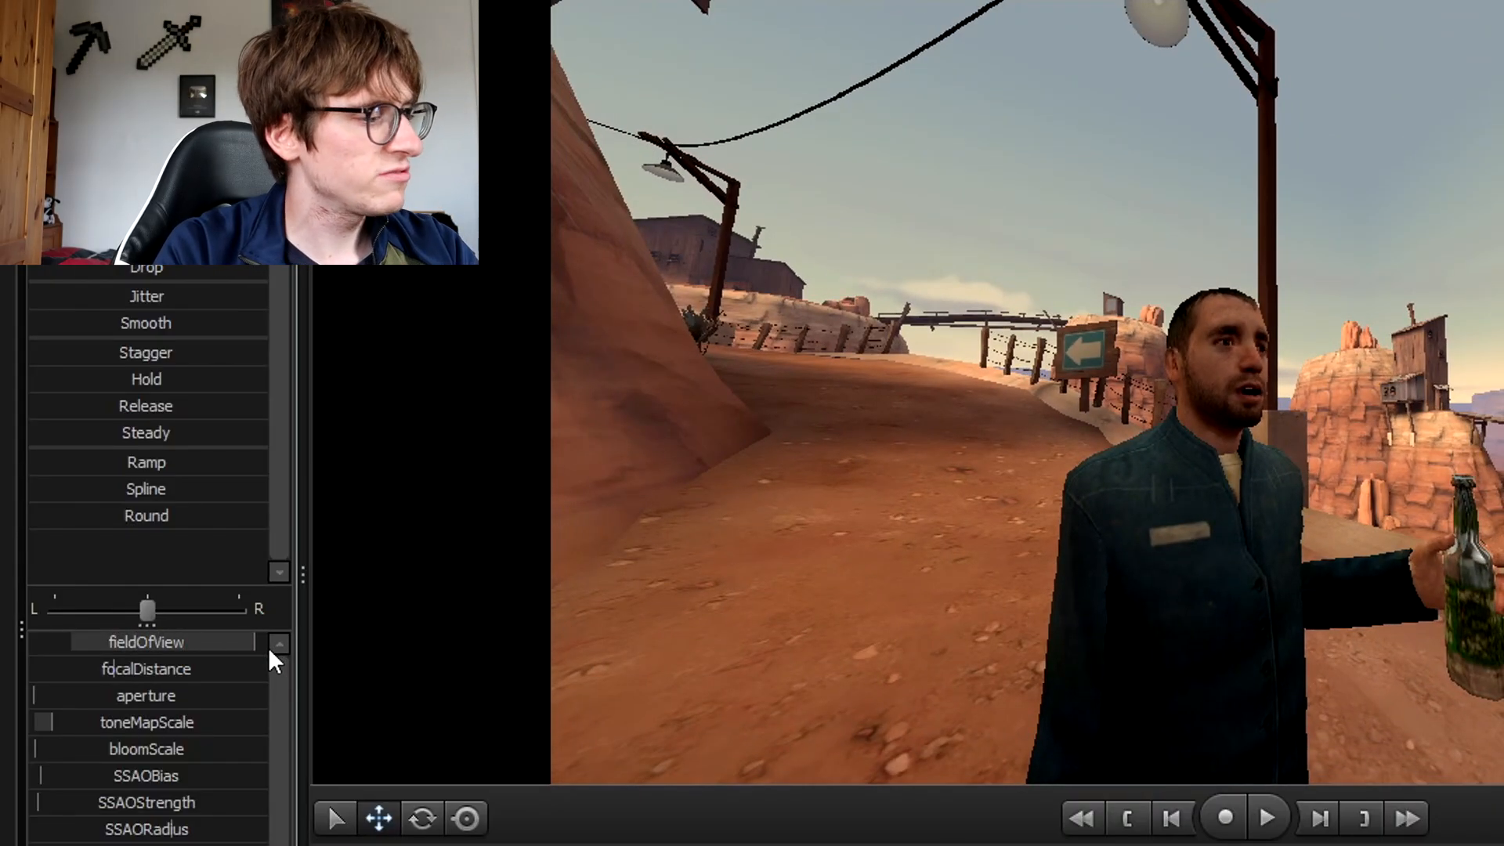
pyautogui.moveTo(268, 647); pyautogui.dragTo(215, 647)
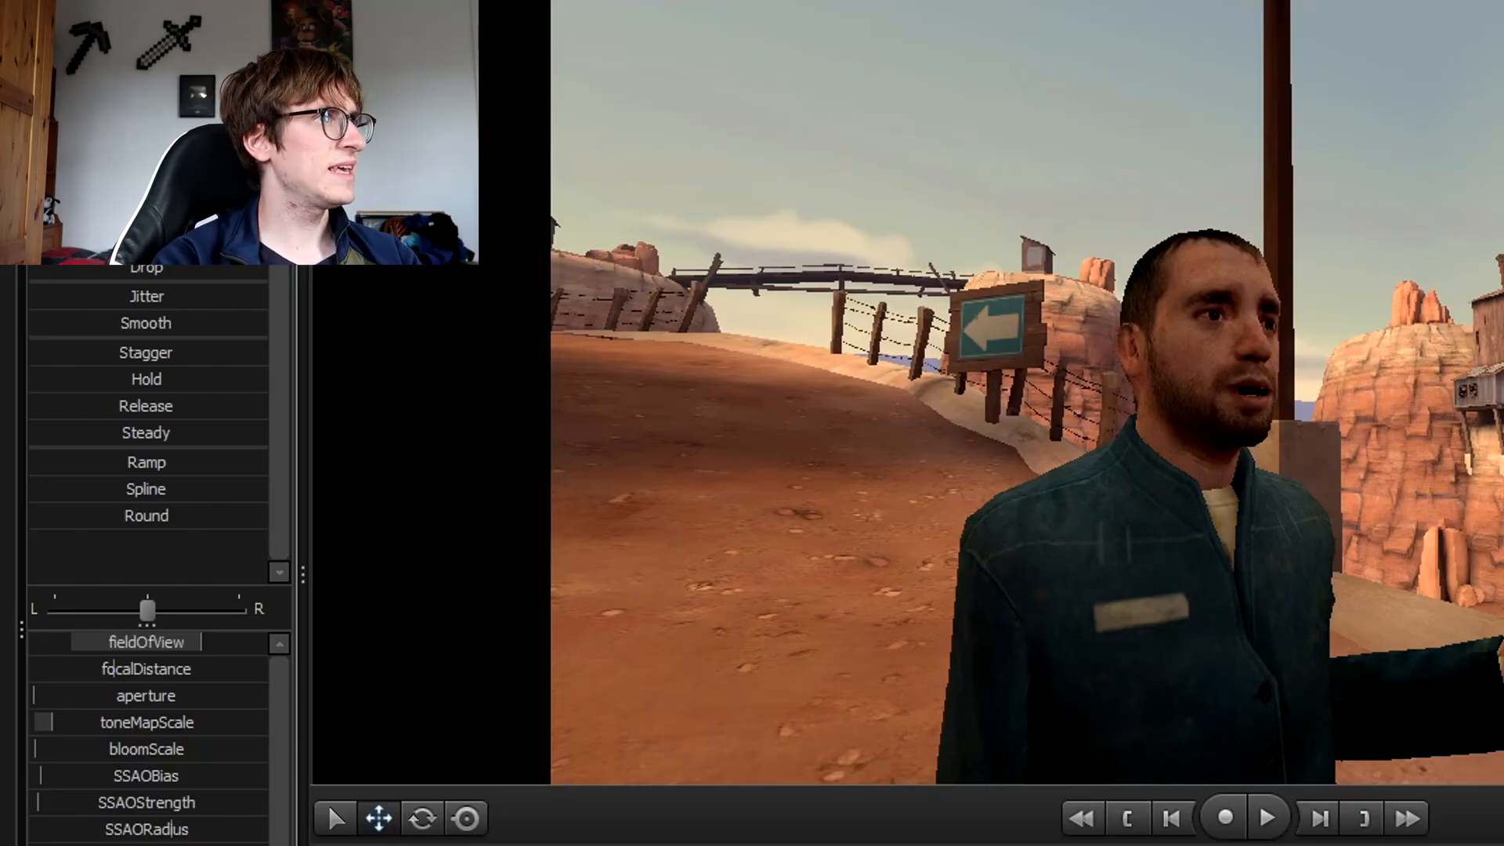
pyautogui.moveTo(202, 642); pyautogui.dragTo(276, 642)
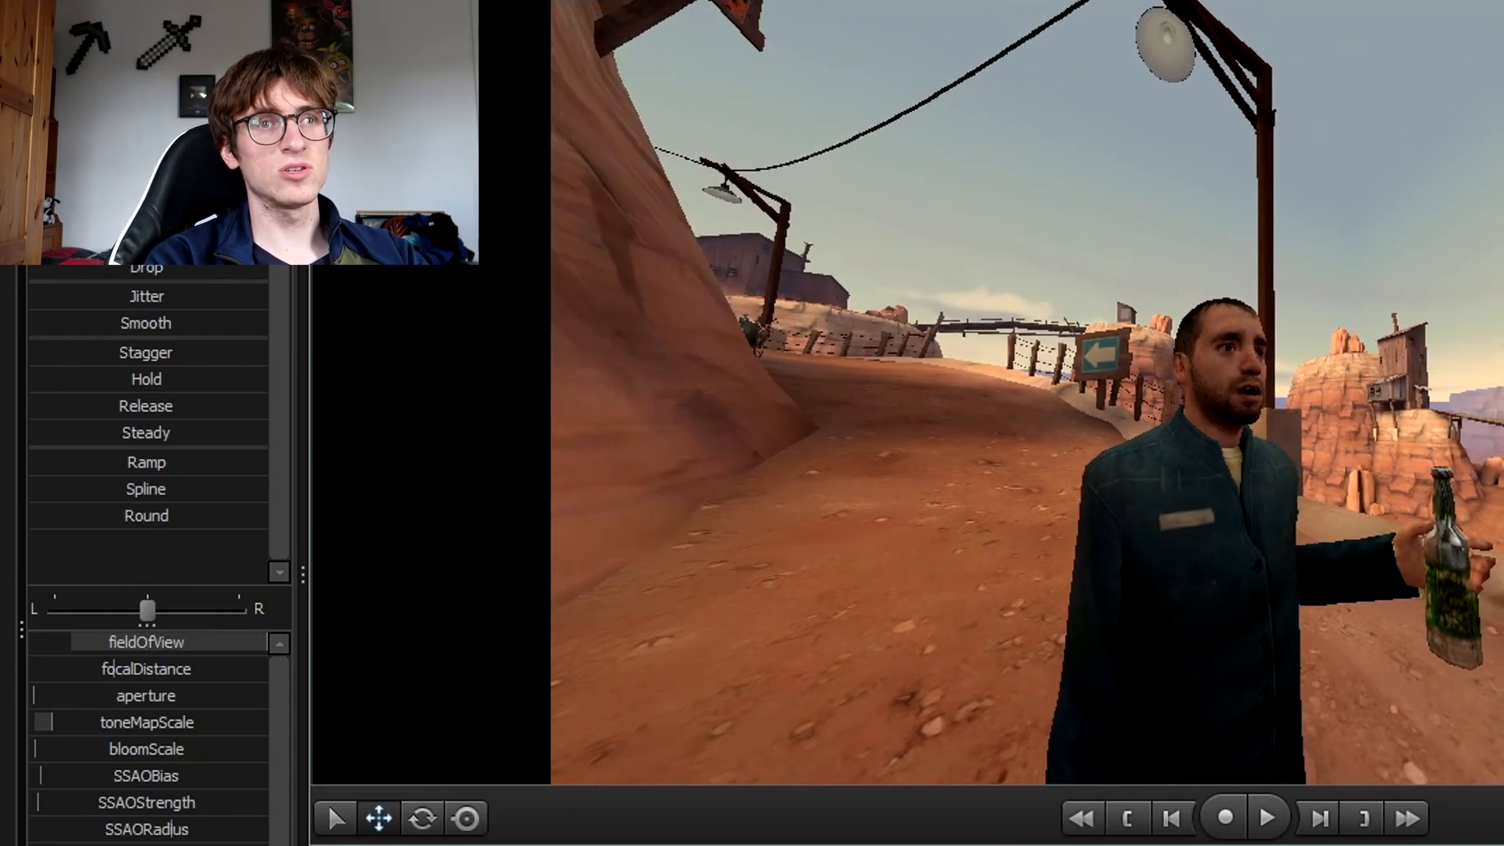
pyautogui.hotkey('ctrl', 'z')
pyautogui.hotkey('ctrl', 'z')
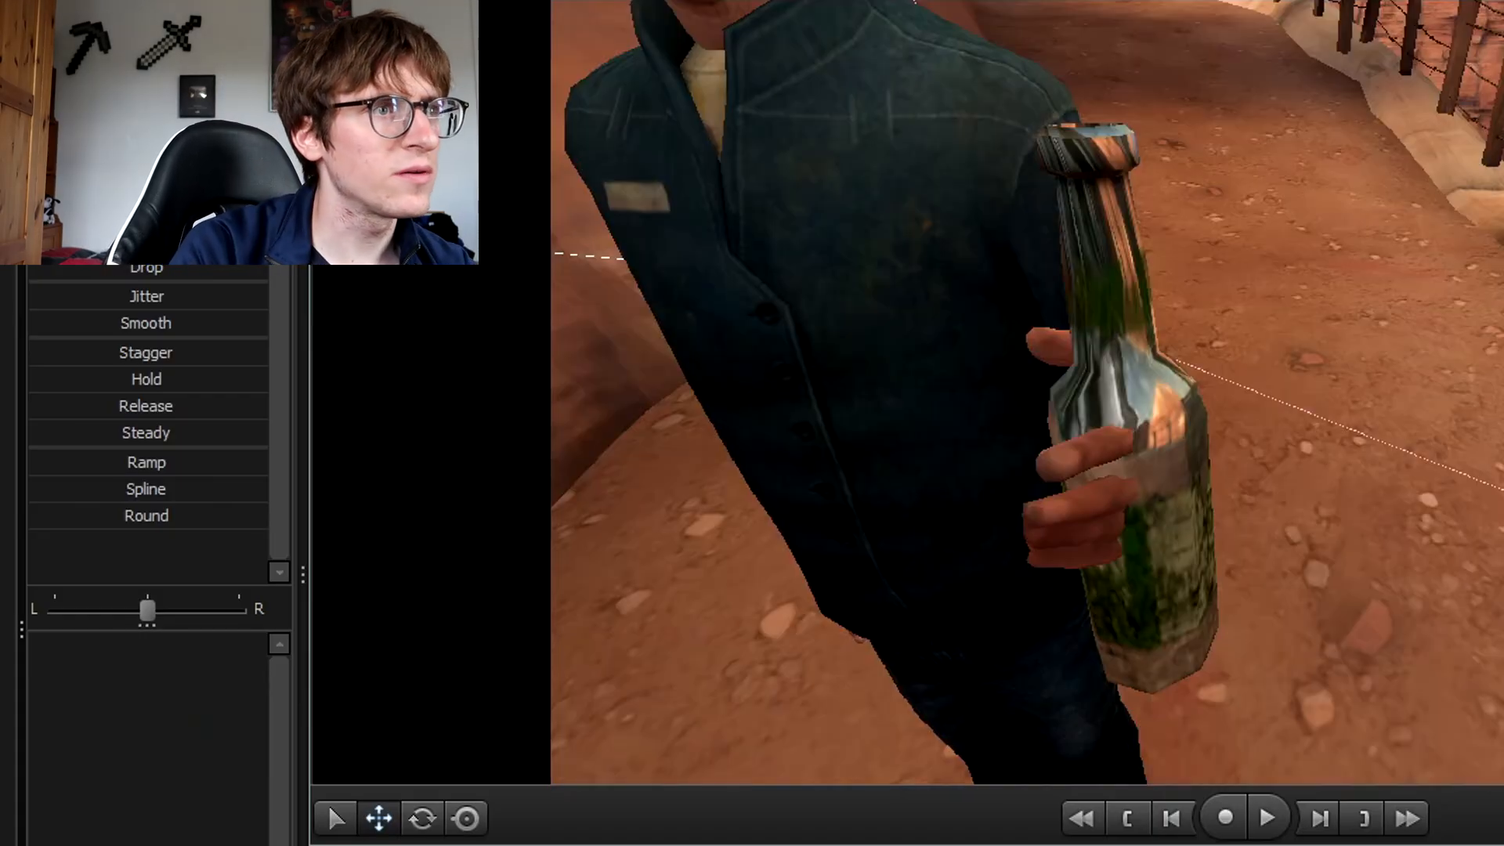
pyautogui.moveTo(1026, 392); pyautogui.dragTo(843, 249)
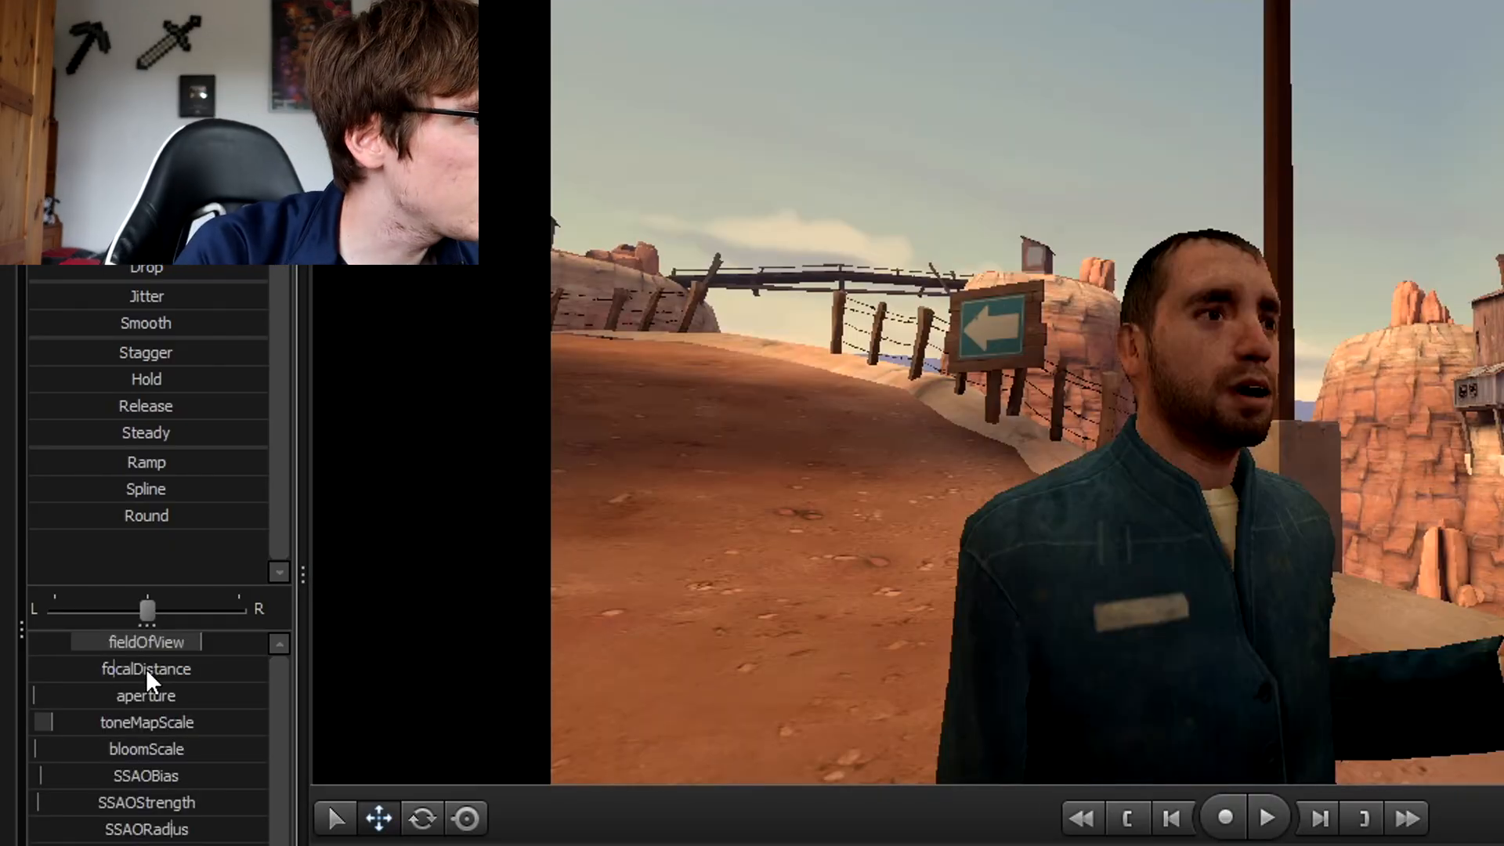
# Set camera1's focalDistance to about 12.3 and return the aperture to its minimum.
pyautogui.moveTo(147, 669); pyautogui.dragTo(117, 669)
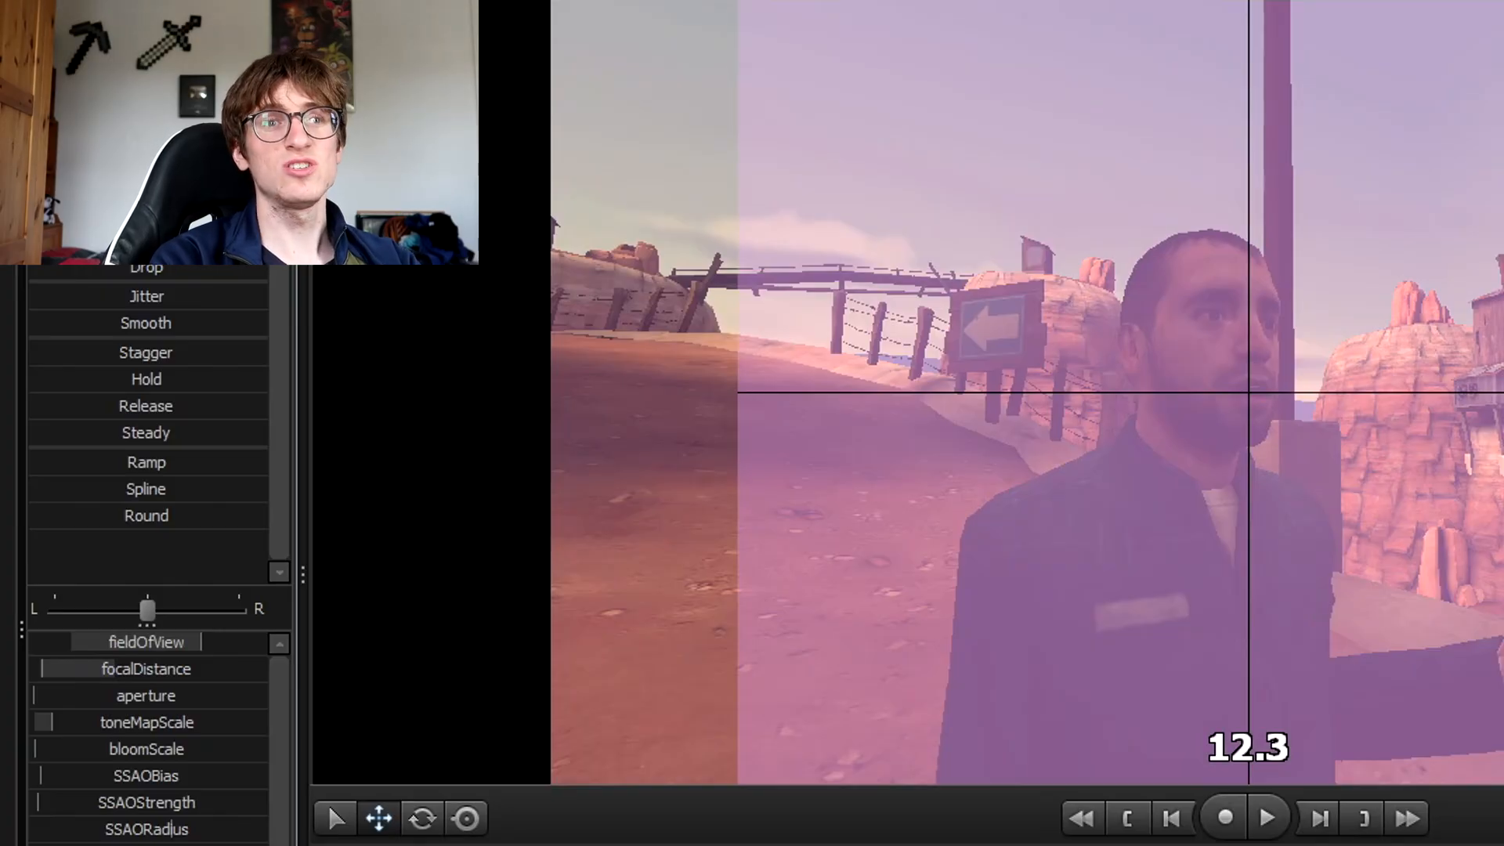
pyautogui.moveTo(117, 669); pyautogui.dragTo(118, 669)
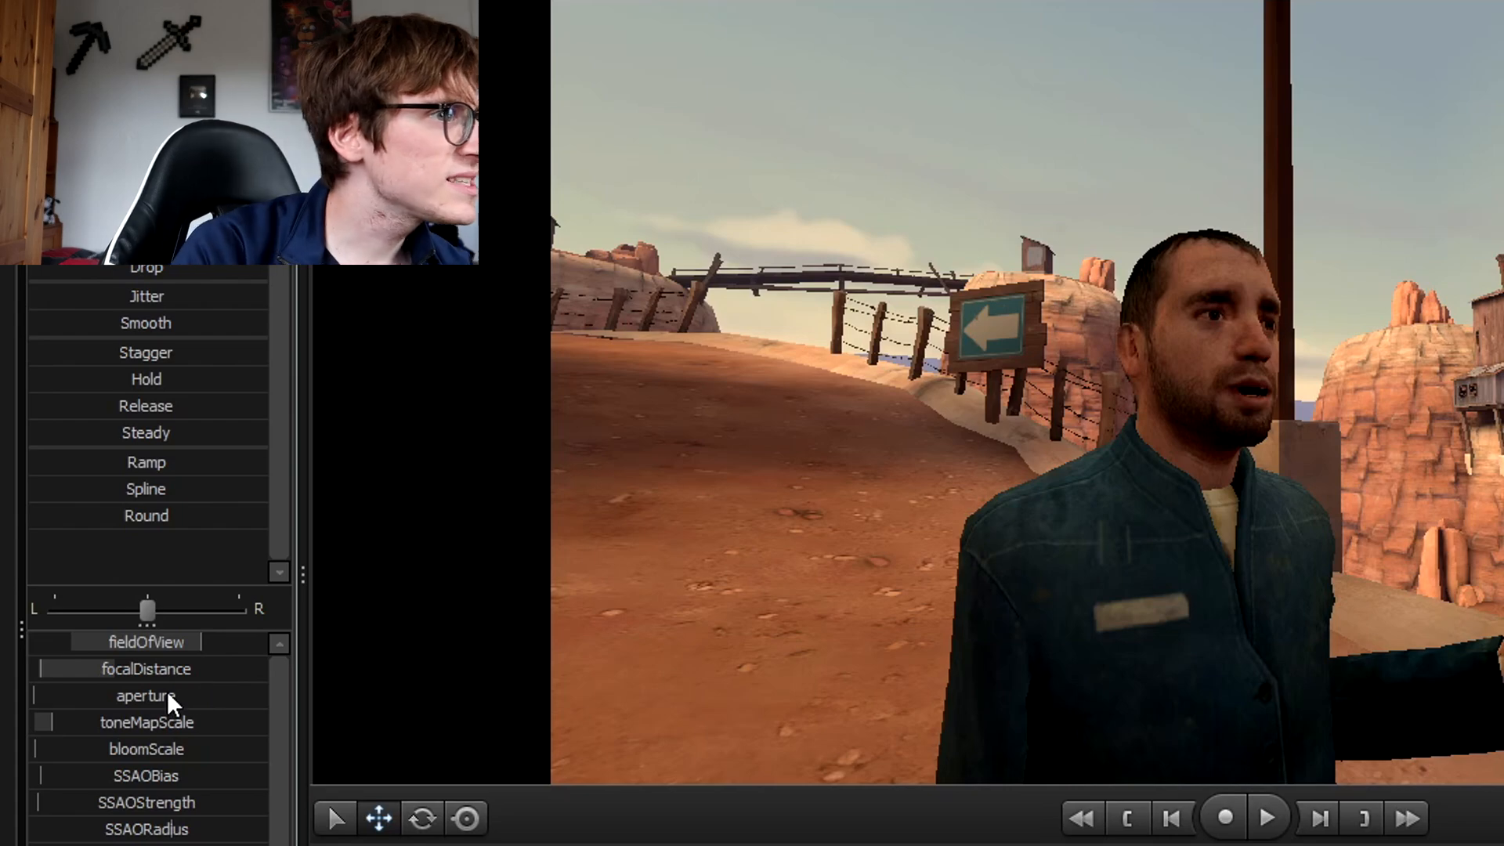
pyautogui.moveTo(137, 700); pyautogui.dragTo(183, 700)
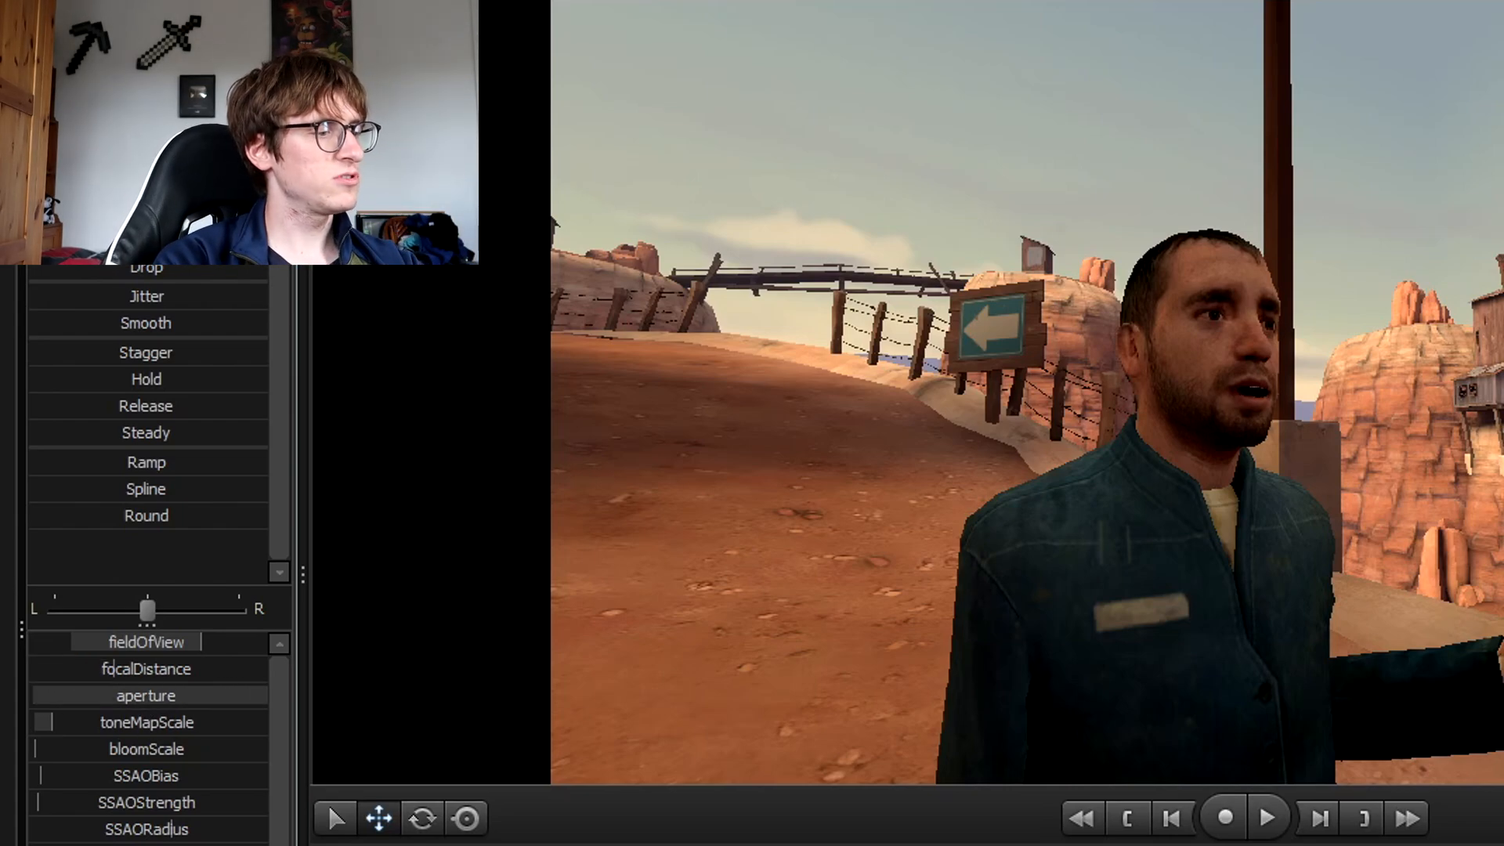
pyautogui.press('ctrl')
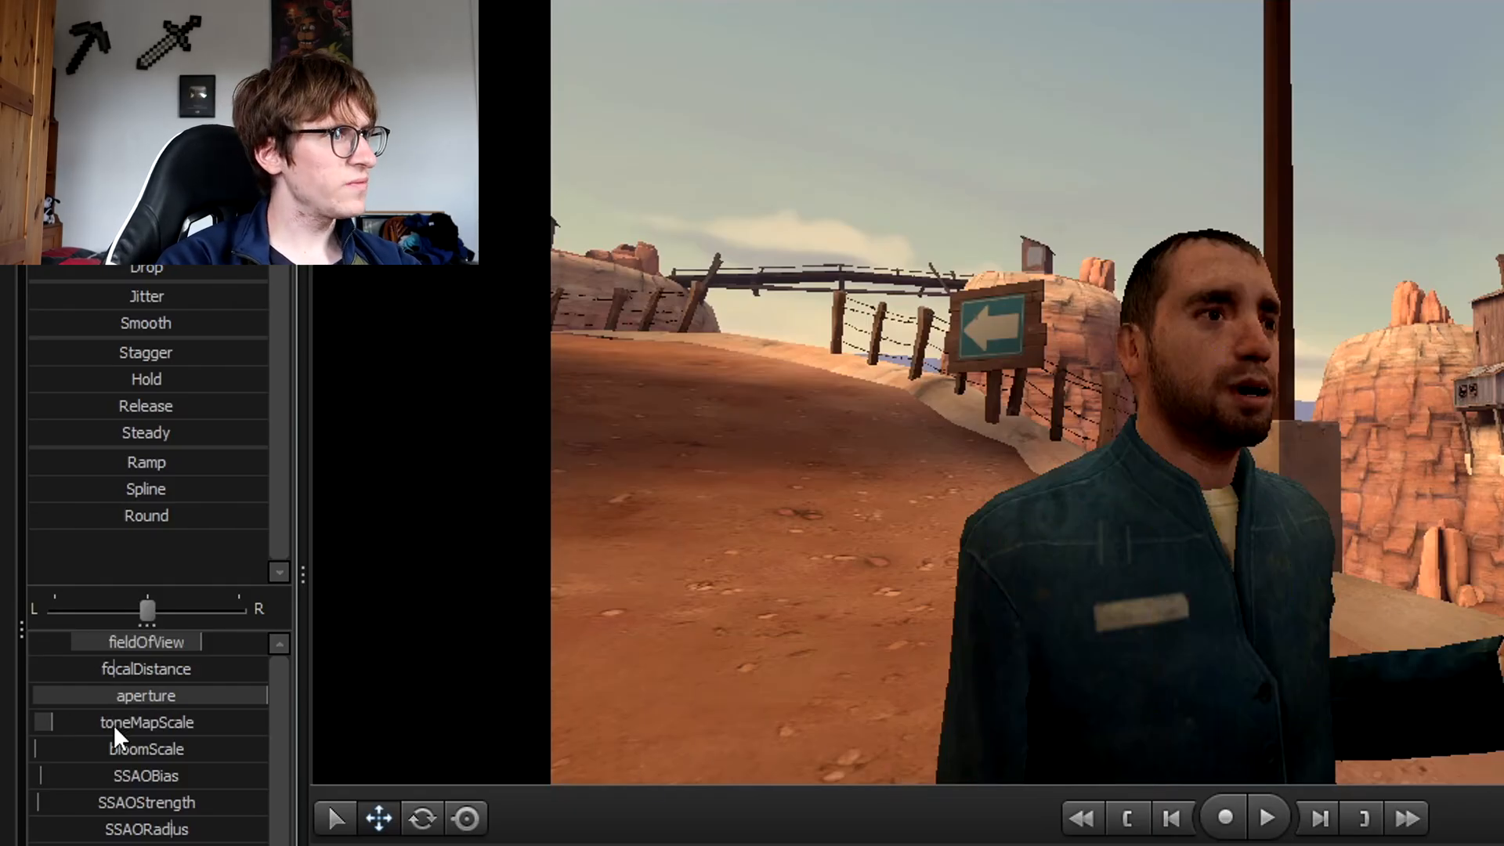
pyautogui.moveTo(116, 698); pyautogui.dragTo(267, 722)
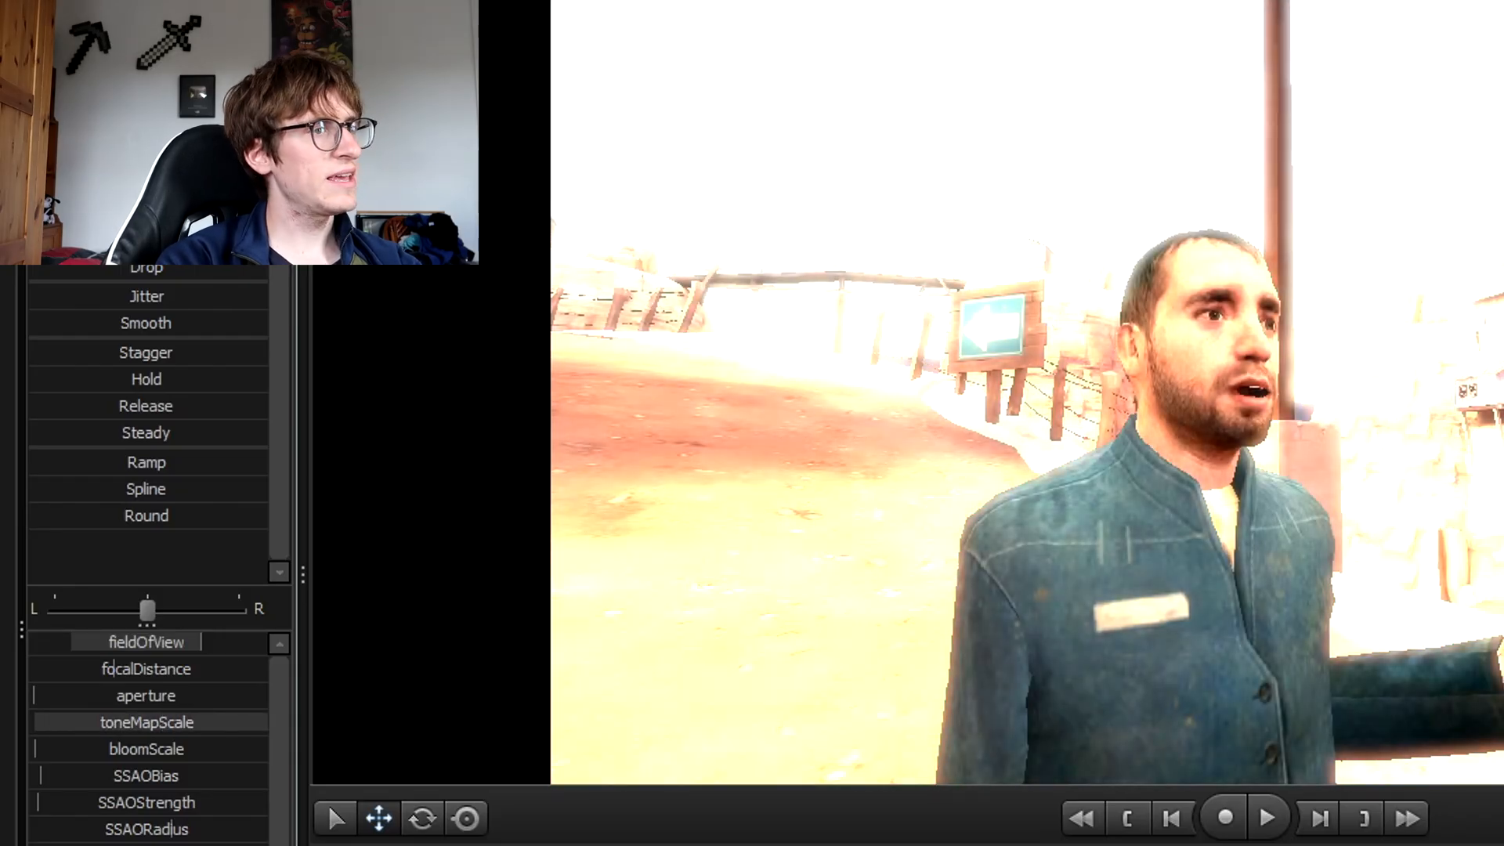
# Try lower and higher toneMapScale values, then reset it to its default.
pyautogui.moveTo(267, 722); pyautogui.dragTo(33, 722)
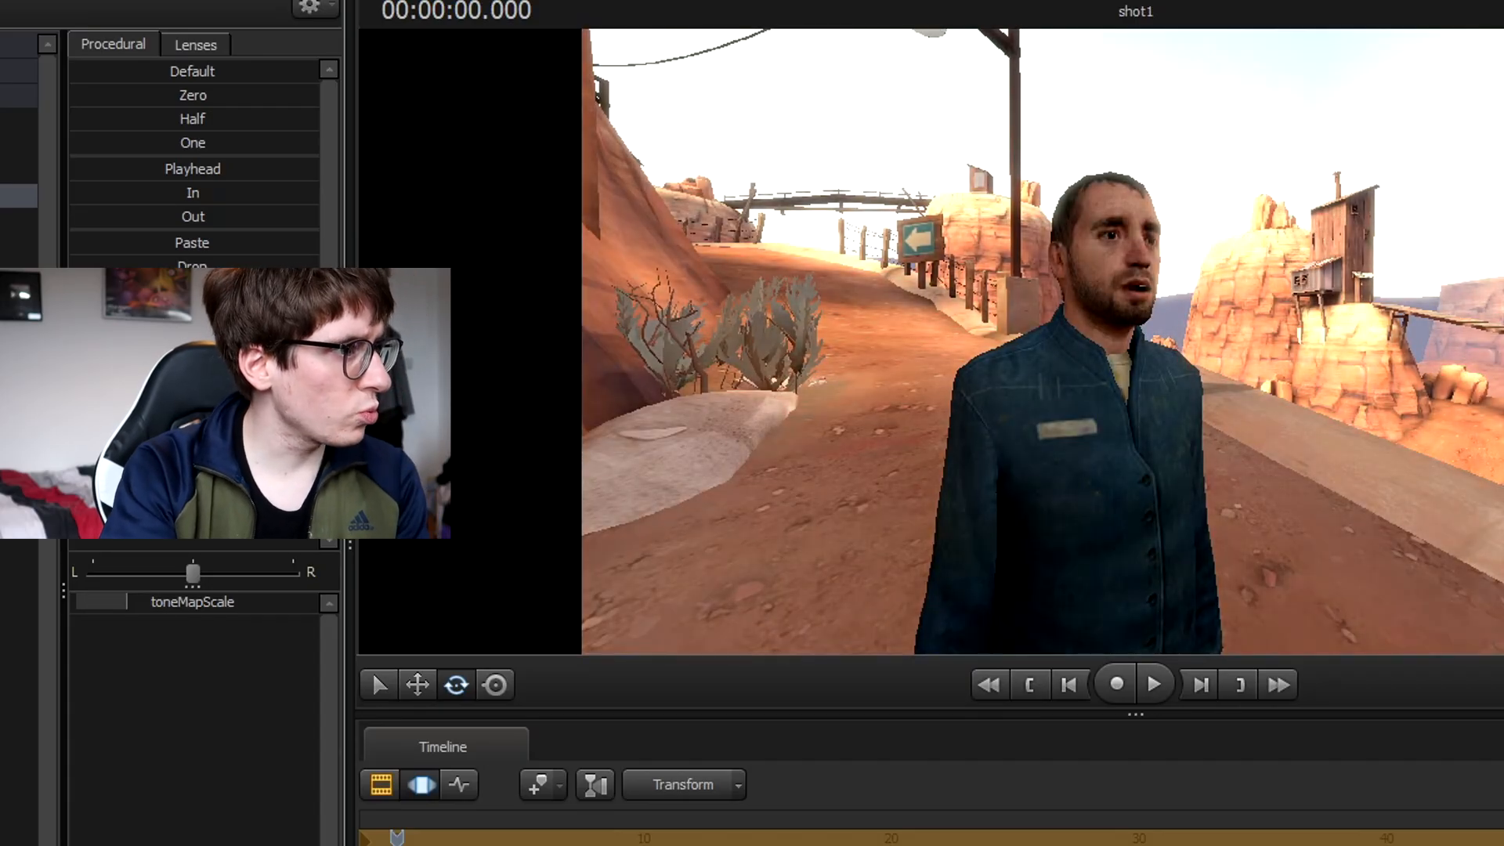
pyautogui.moveTo(127, 601); pyautogui.dragTo(157, 602)
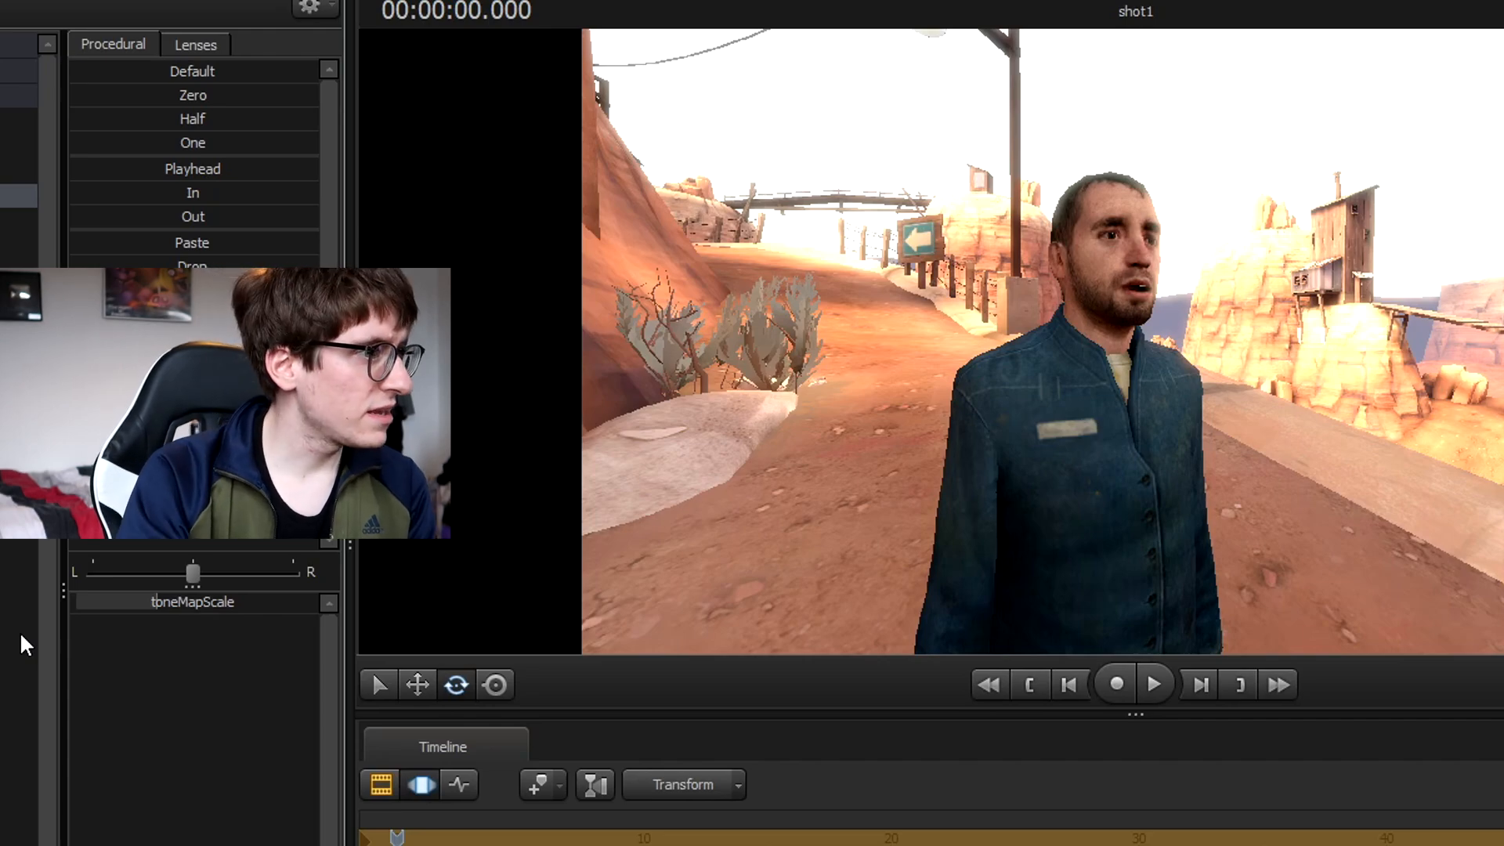
pyautogui.rightClick(175, 600)
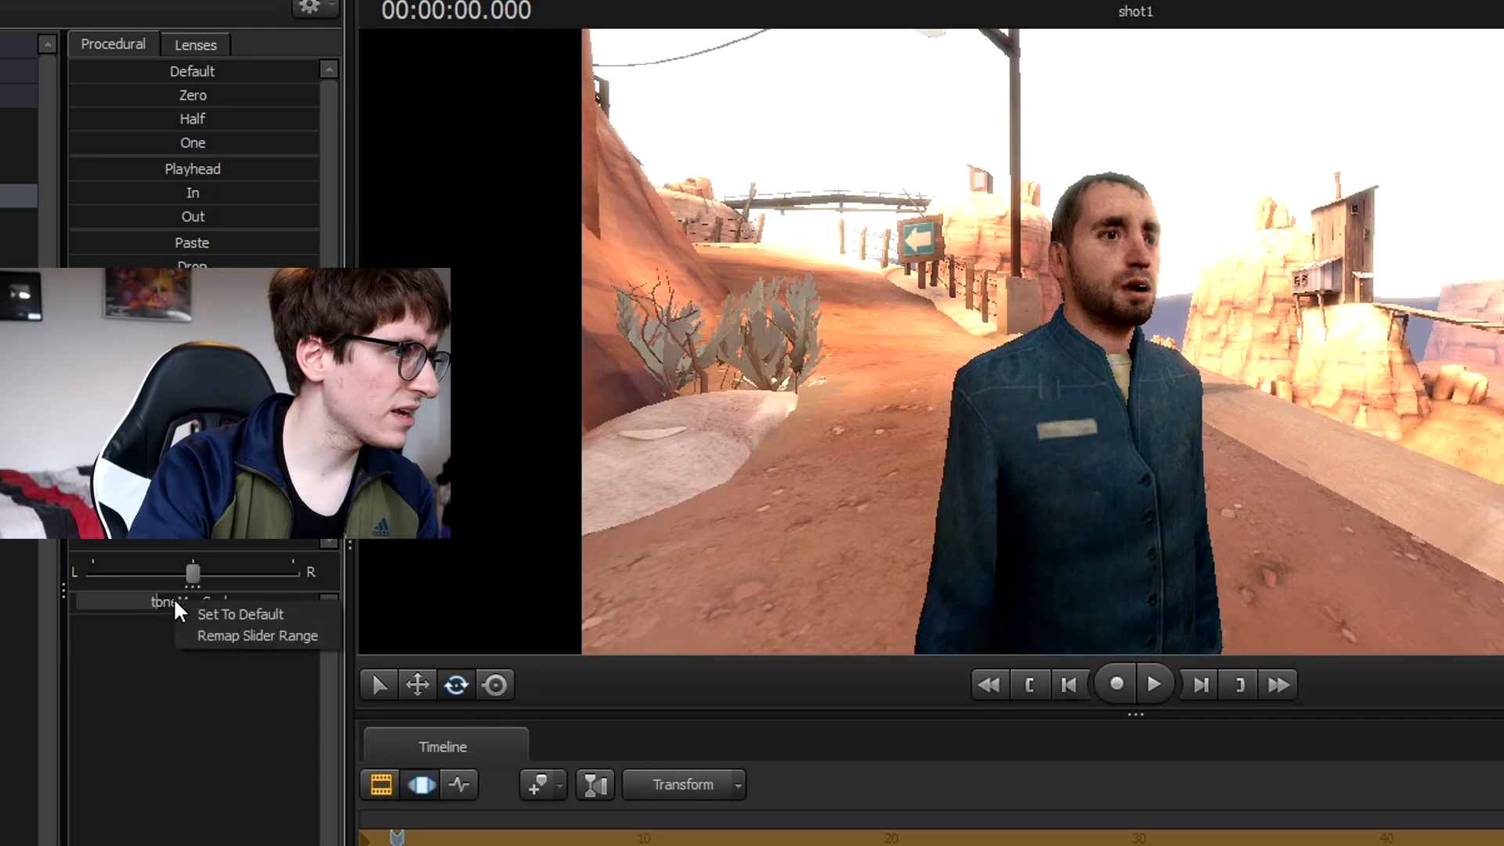
pyautogui.click(248, 616)
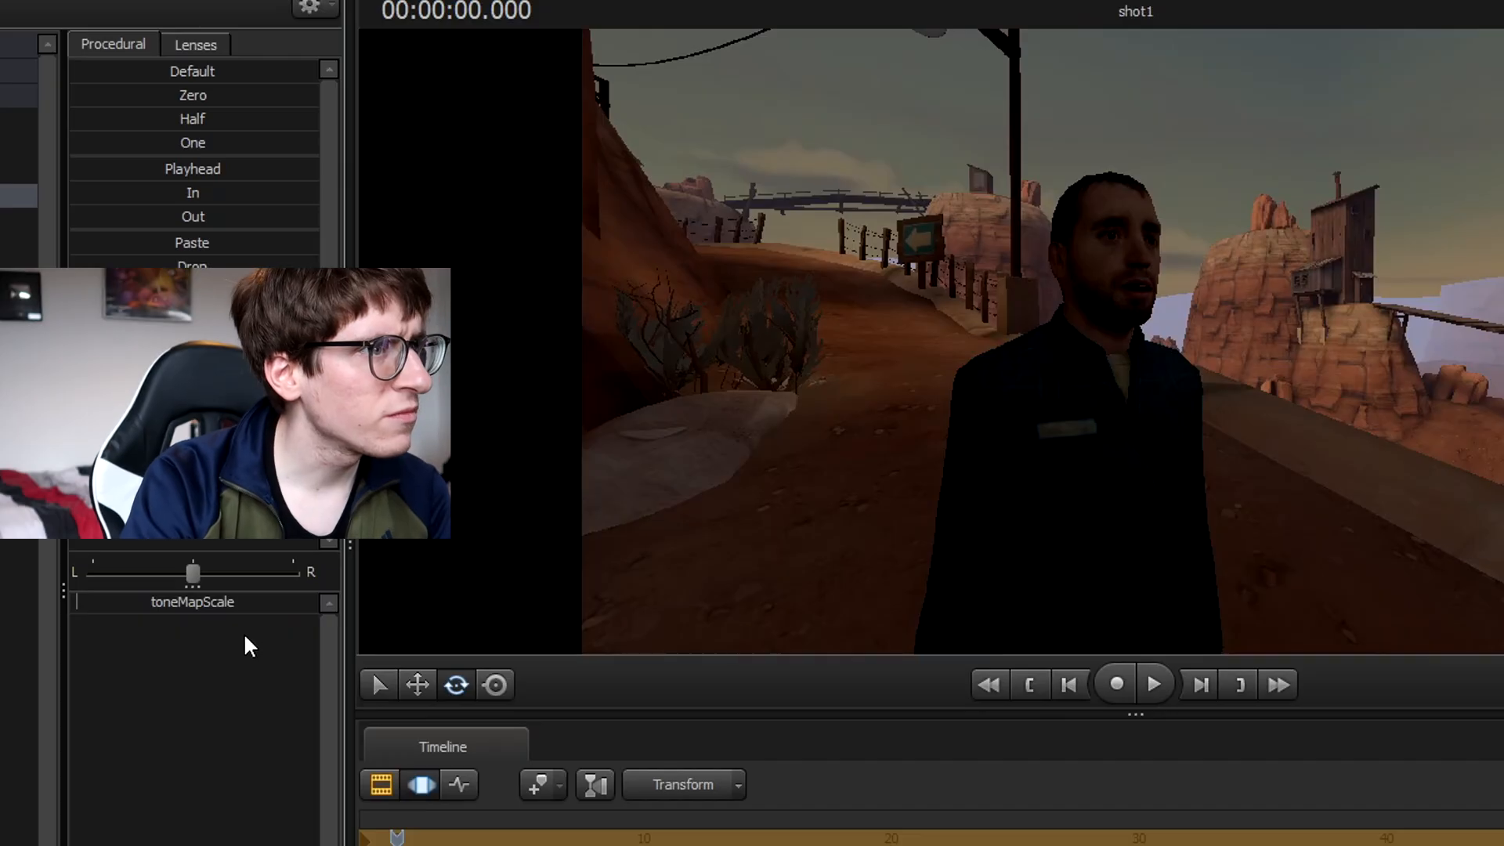
pyautogui.click(1503, 685)
pyautogui.click(1503, 685)
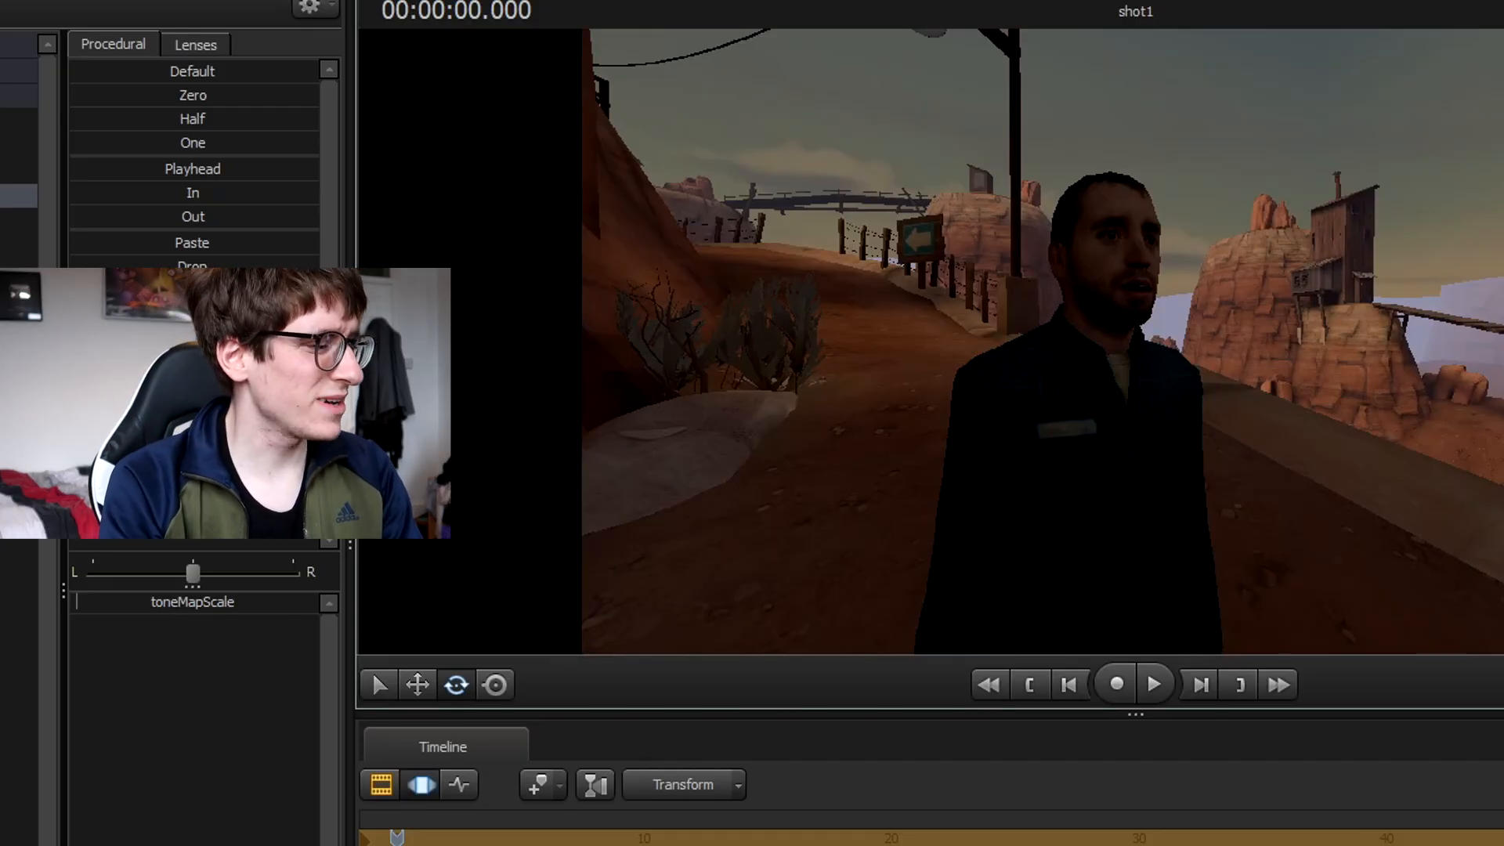
# Set camera1's toneMapScale to exactly 0.09991 for normal exposure.
pyautogui.moveTo(77, 603); pyautogui.dragTo(318, 603)
pyautogui.hotkey('ctrl', 'z')
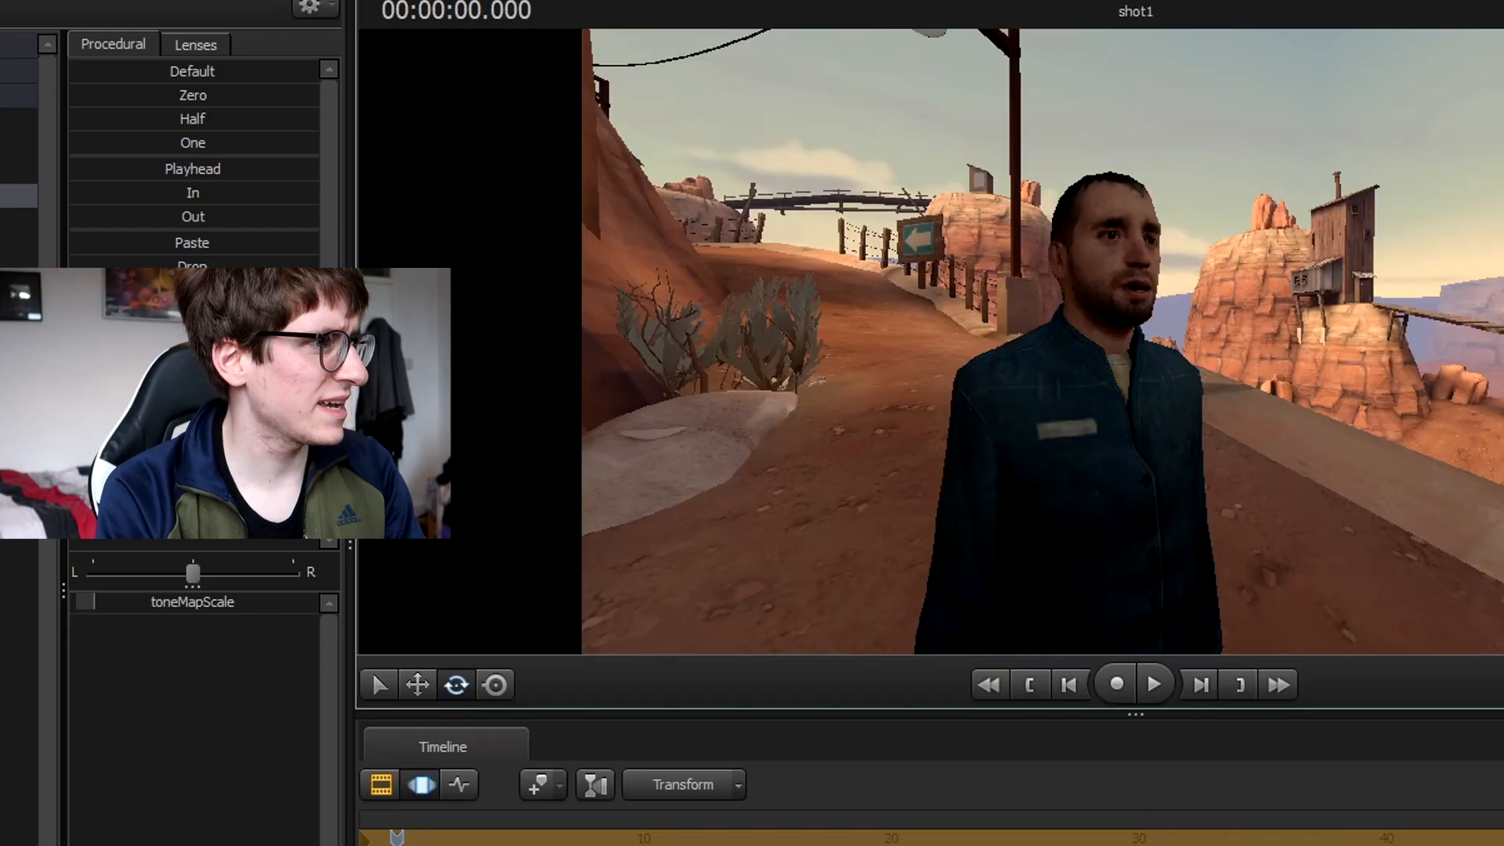
pyautogui.hotkey('ctrl', 'y')
pyautogui.hotkey('ctrl', 'z')
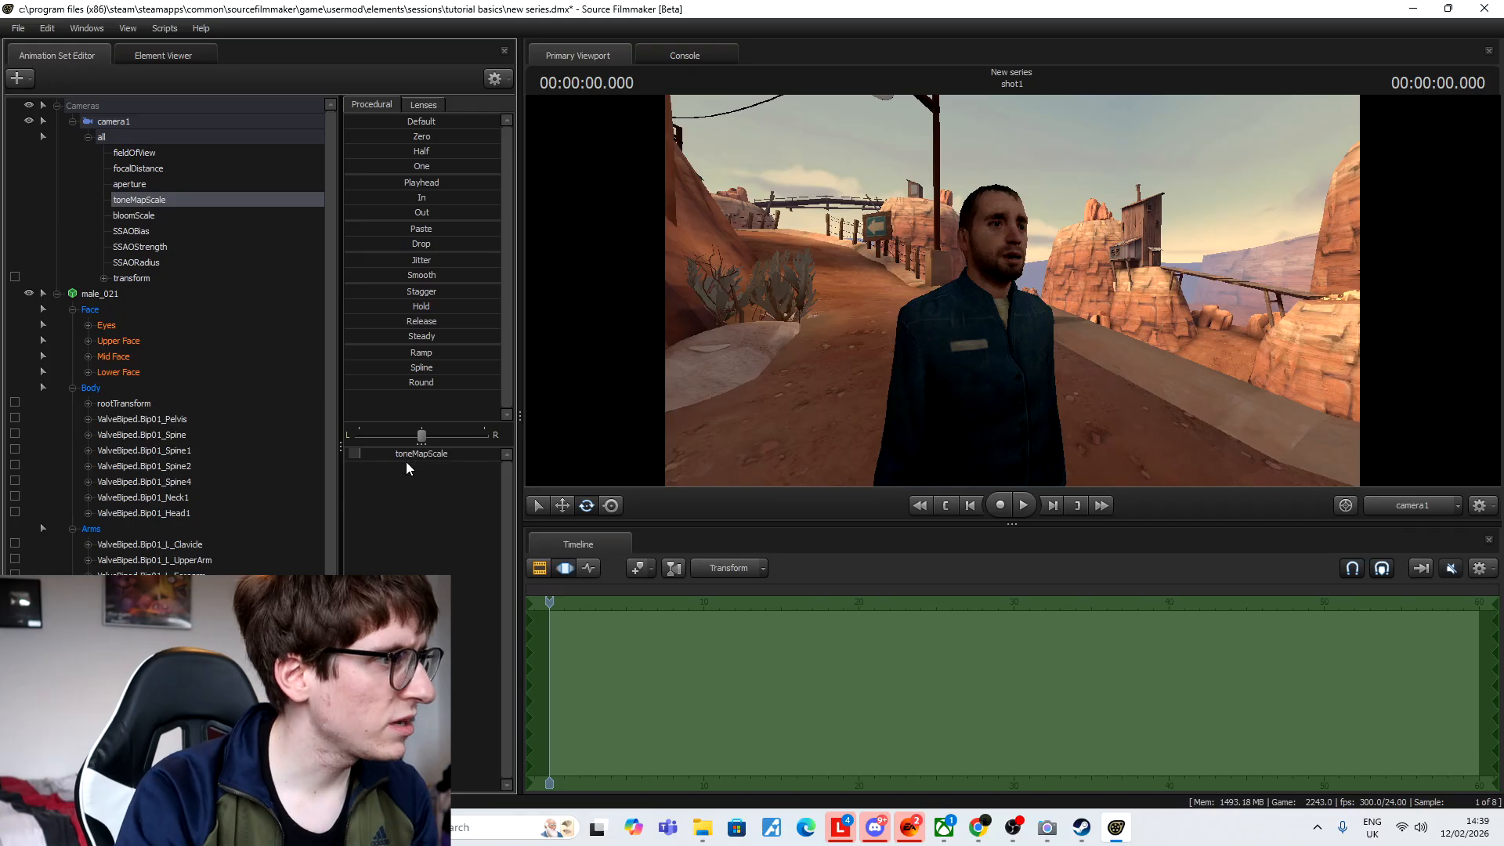
pyautogui.click(406, 457)
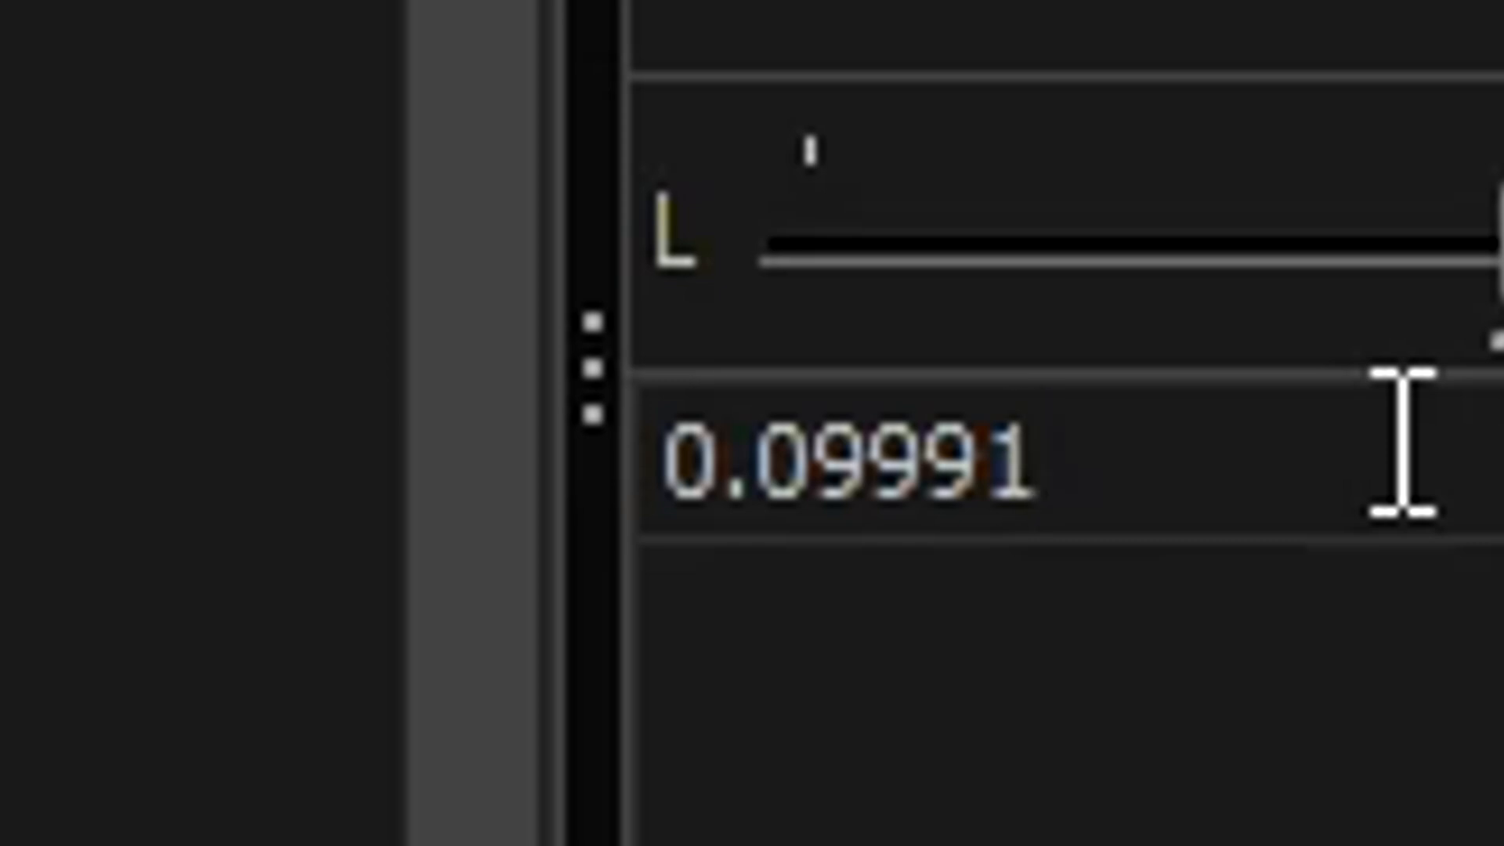
pyautogui.click(403, 500)
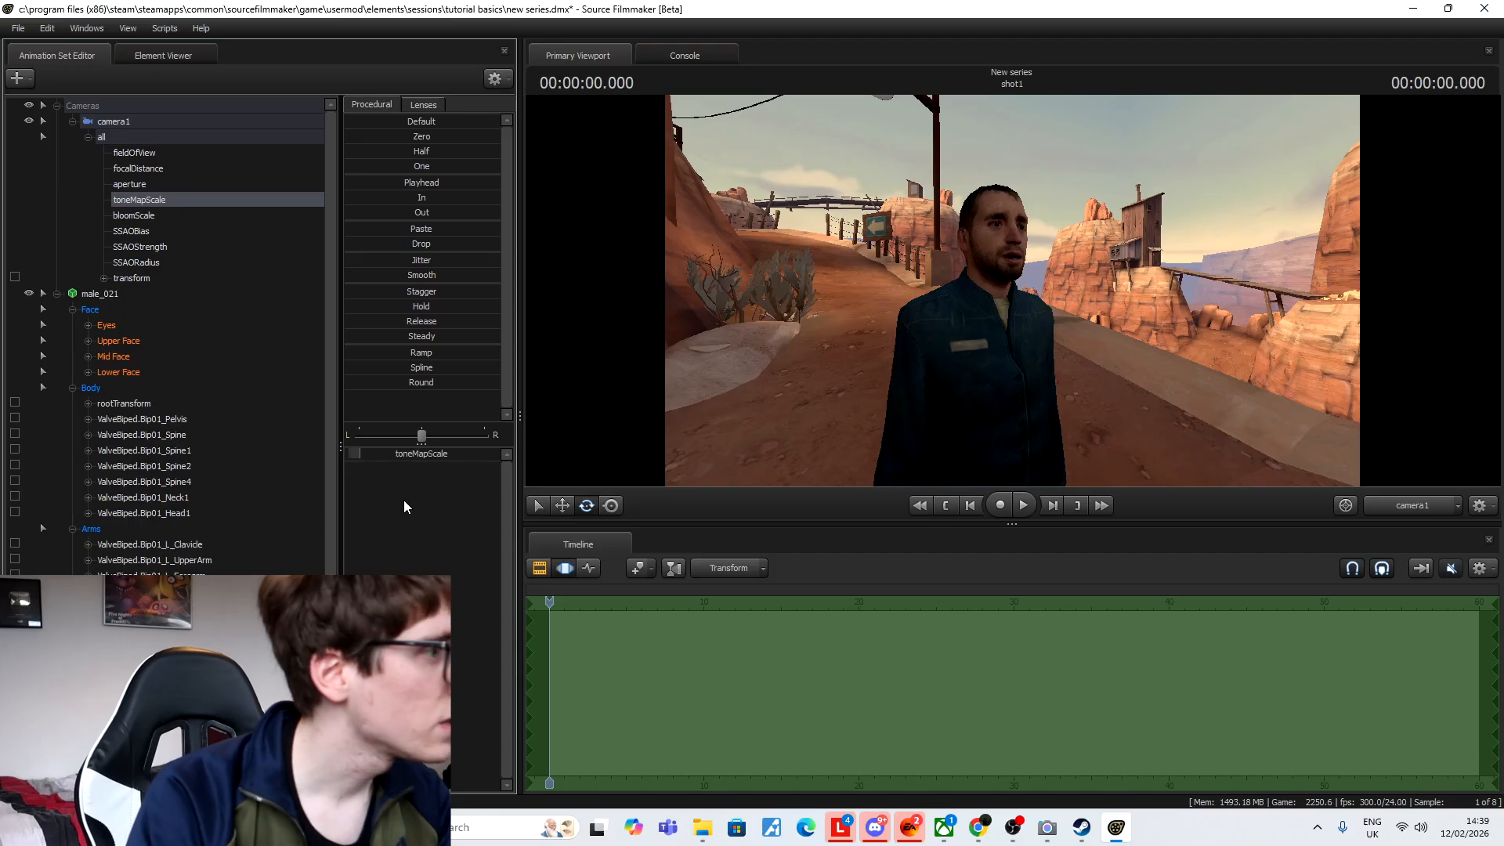
pyautogui.click(167, 214)
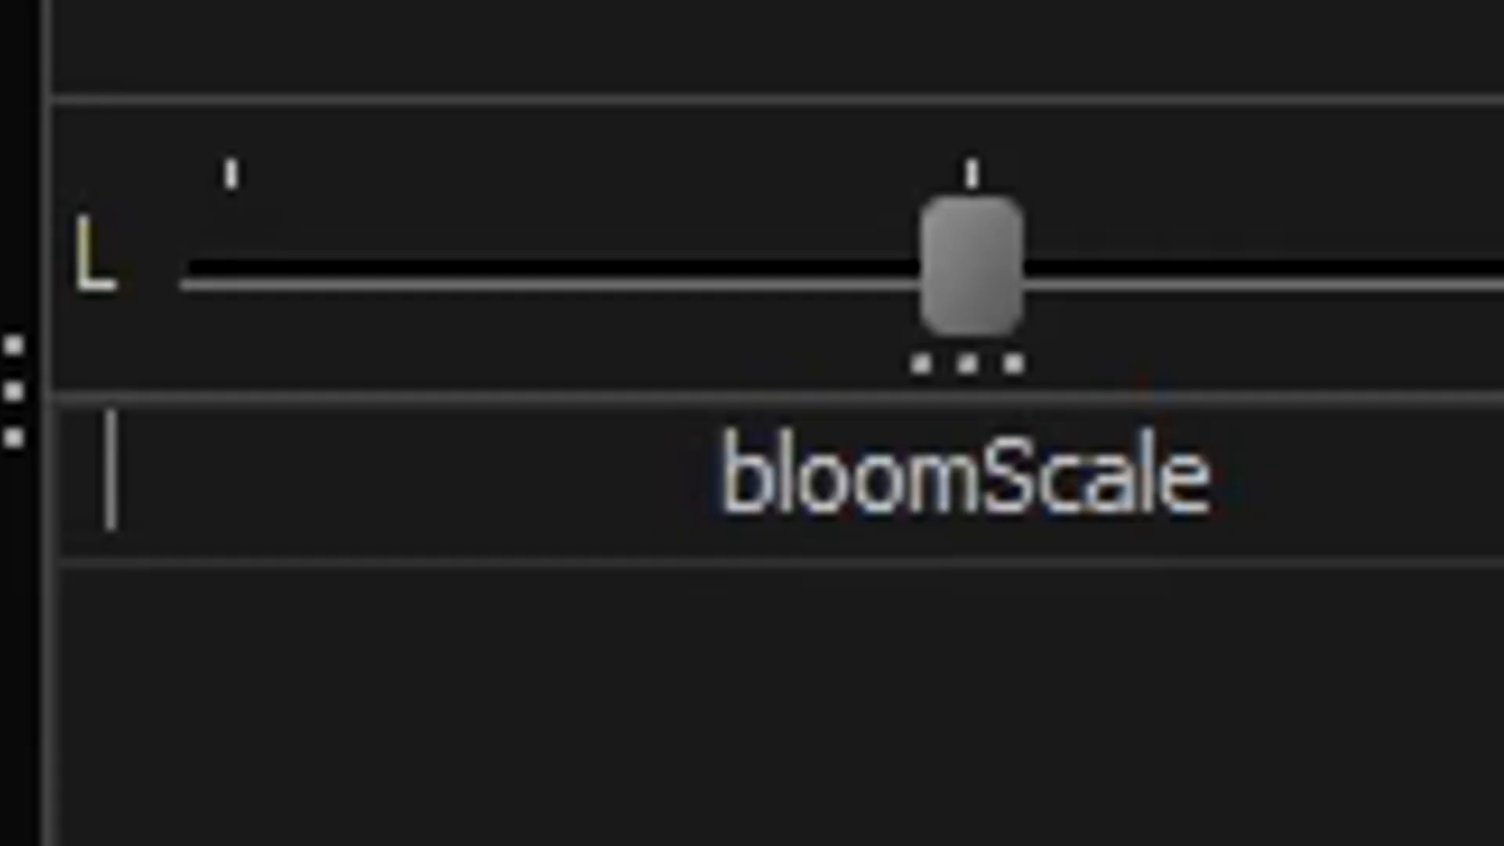
pyautogui.click(166, 202)
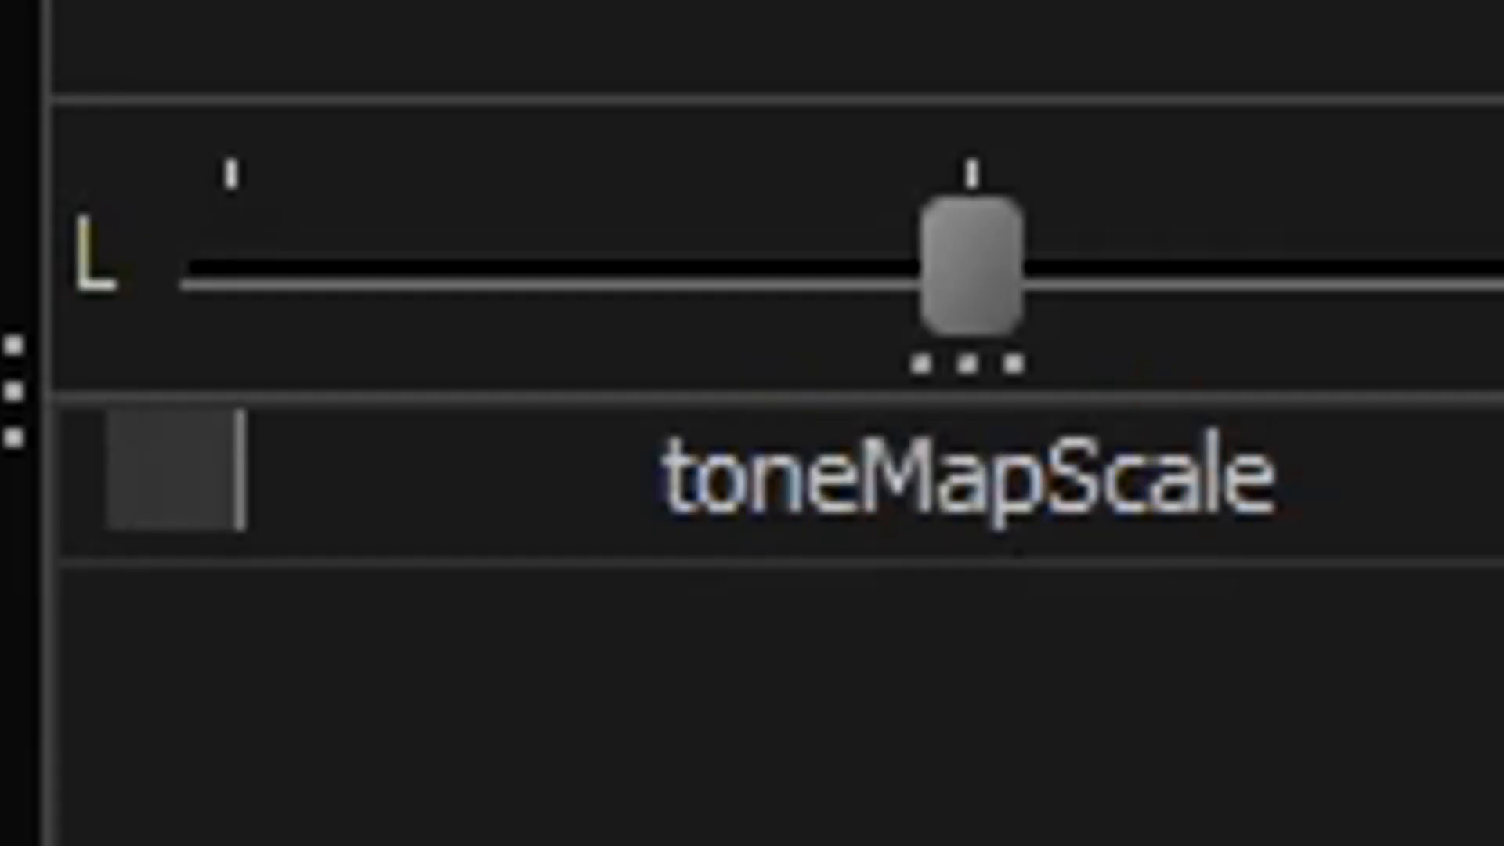
pyautogui.click(788, 519)
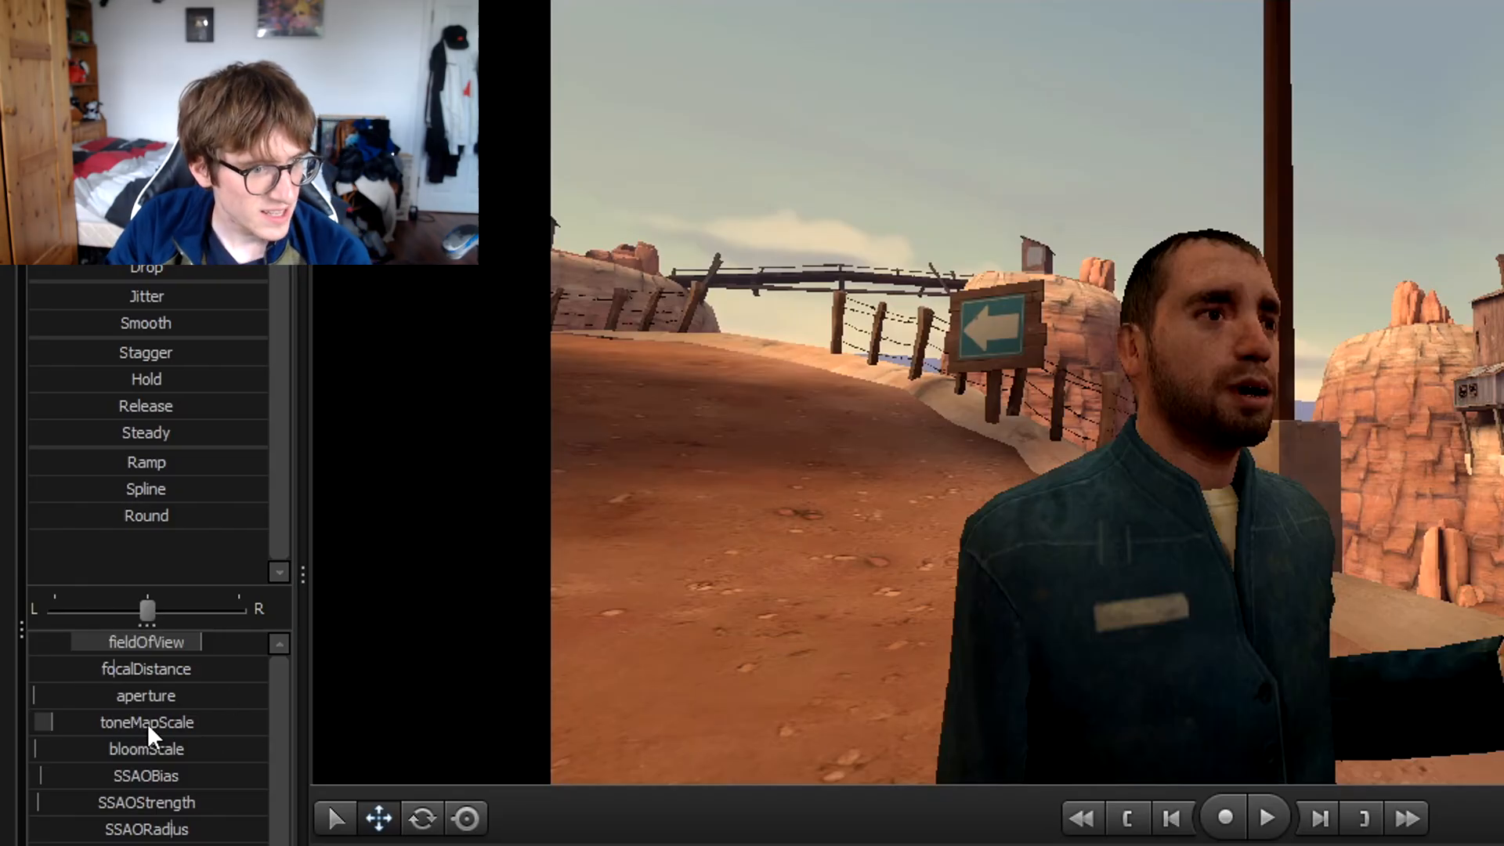
# Experiment with camera1's toneMapScale and bloomScale, pushing them up and back down.
pyautogui.moveTo(44, 722)
pyautogui.mouseDown()
pyautogui.moveTo(254, 723)
pyautogui.moveTo(36, 722)
pyautogui.mouseUp()
pyautogui.hotkey('ctrl', 'z')
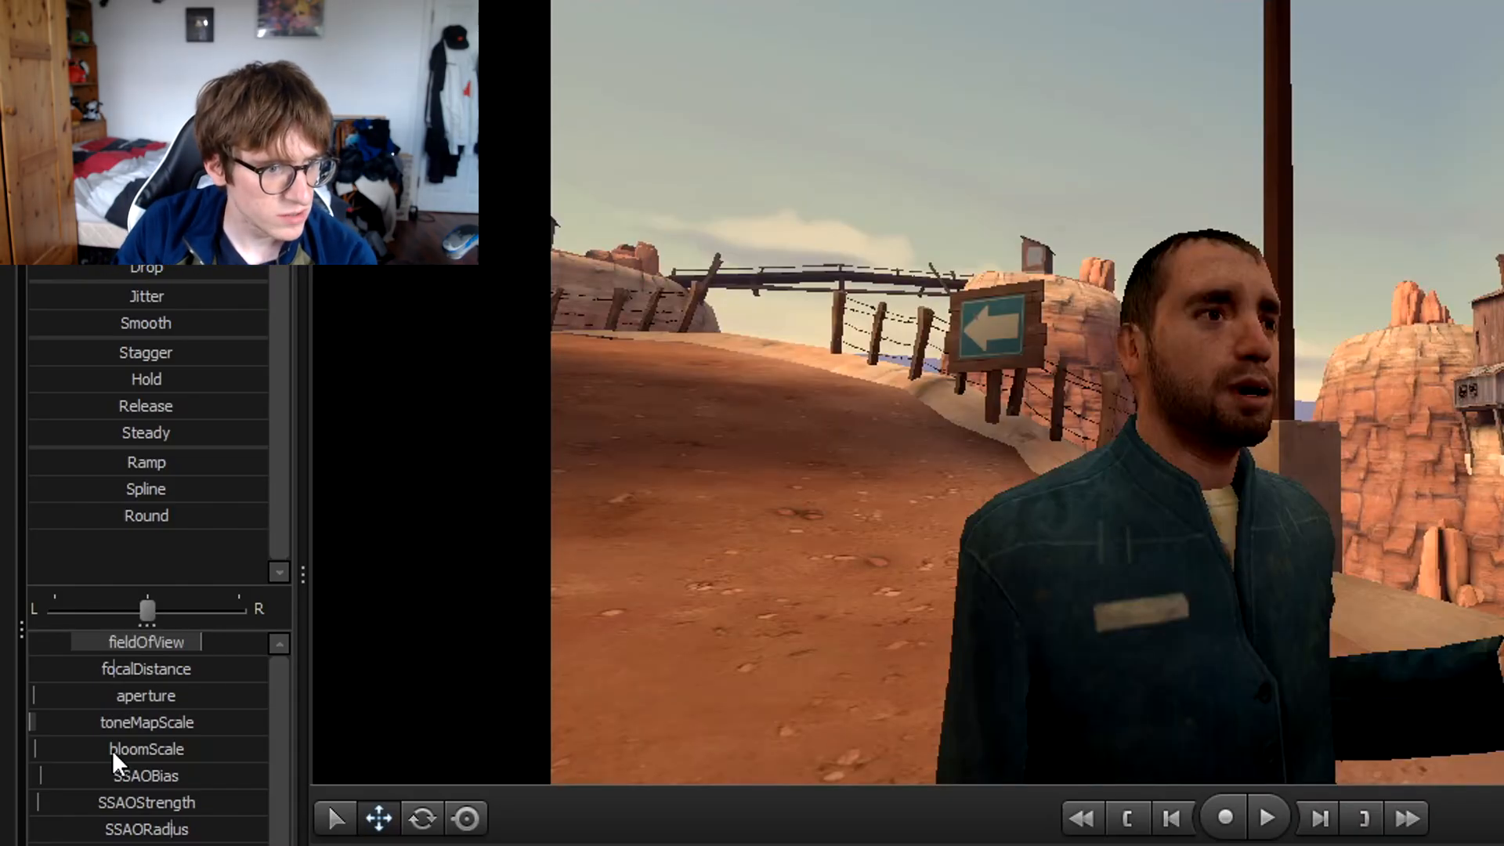
pyautogui.moveTo(111, 750); pyautogui.dragTo(268, 750)
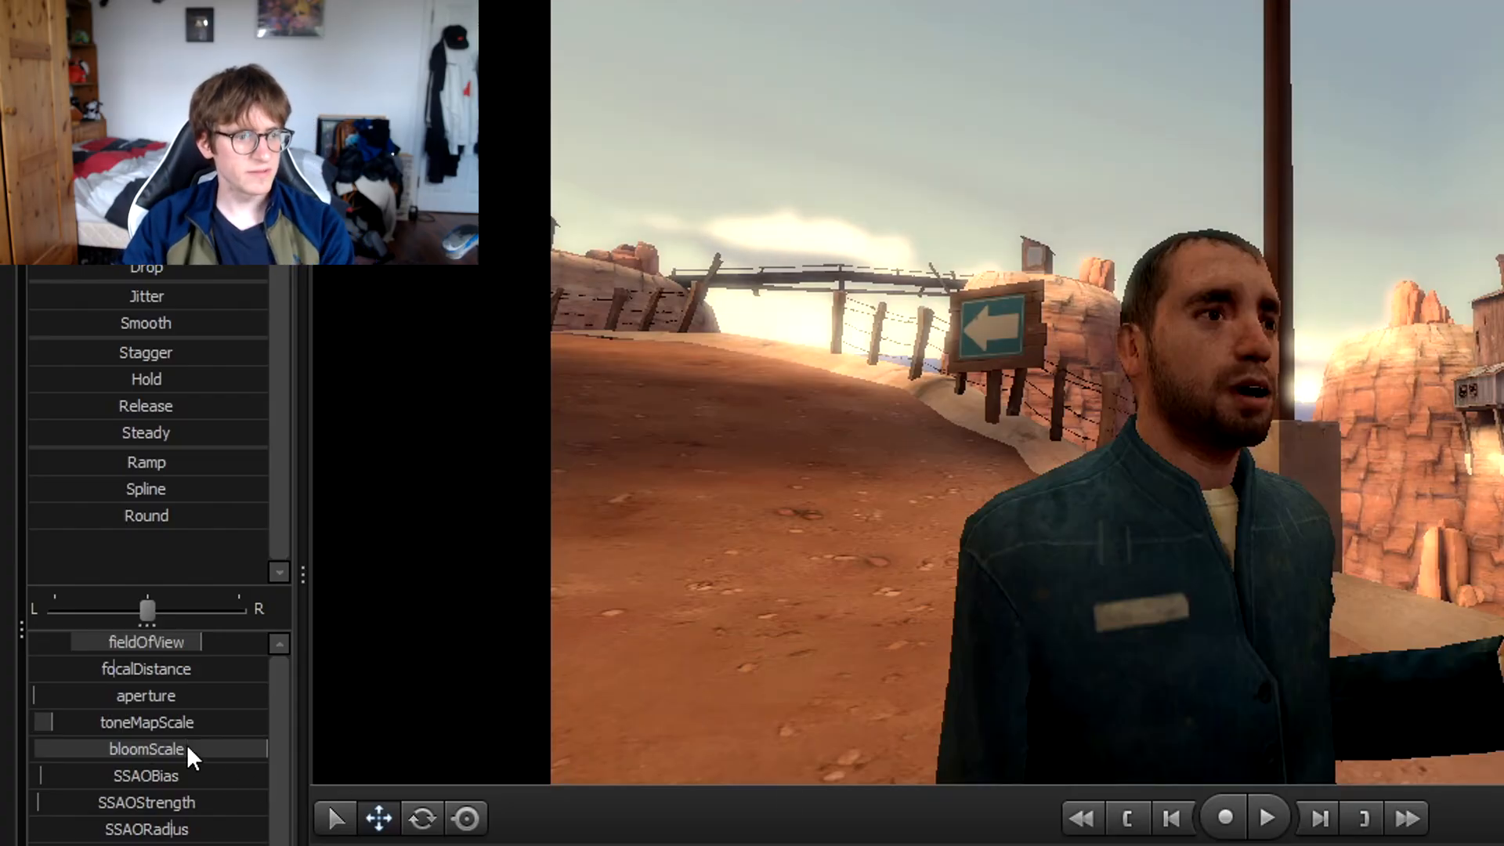
pyautogui.moveTo(119, 724); pyautogui.dragTo(268, 724)
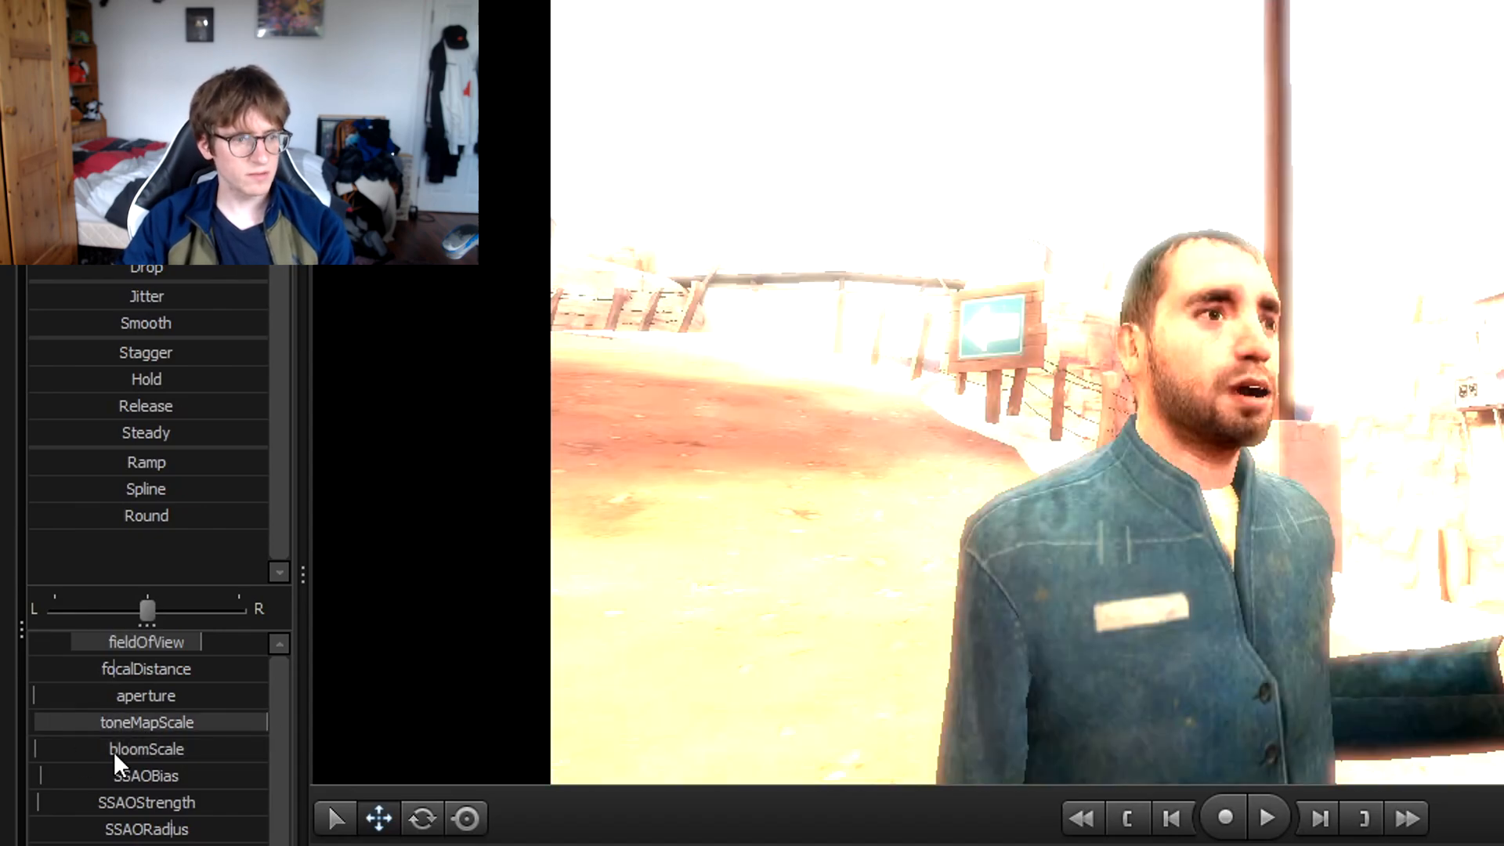
pyautogui.moveTo(118, 750); pyautogui.dragTo(268, 750)
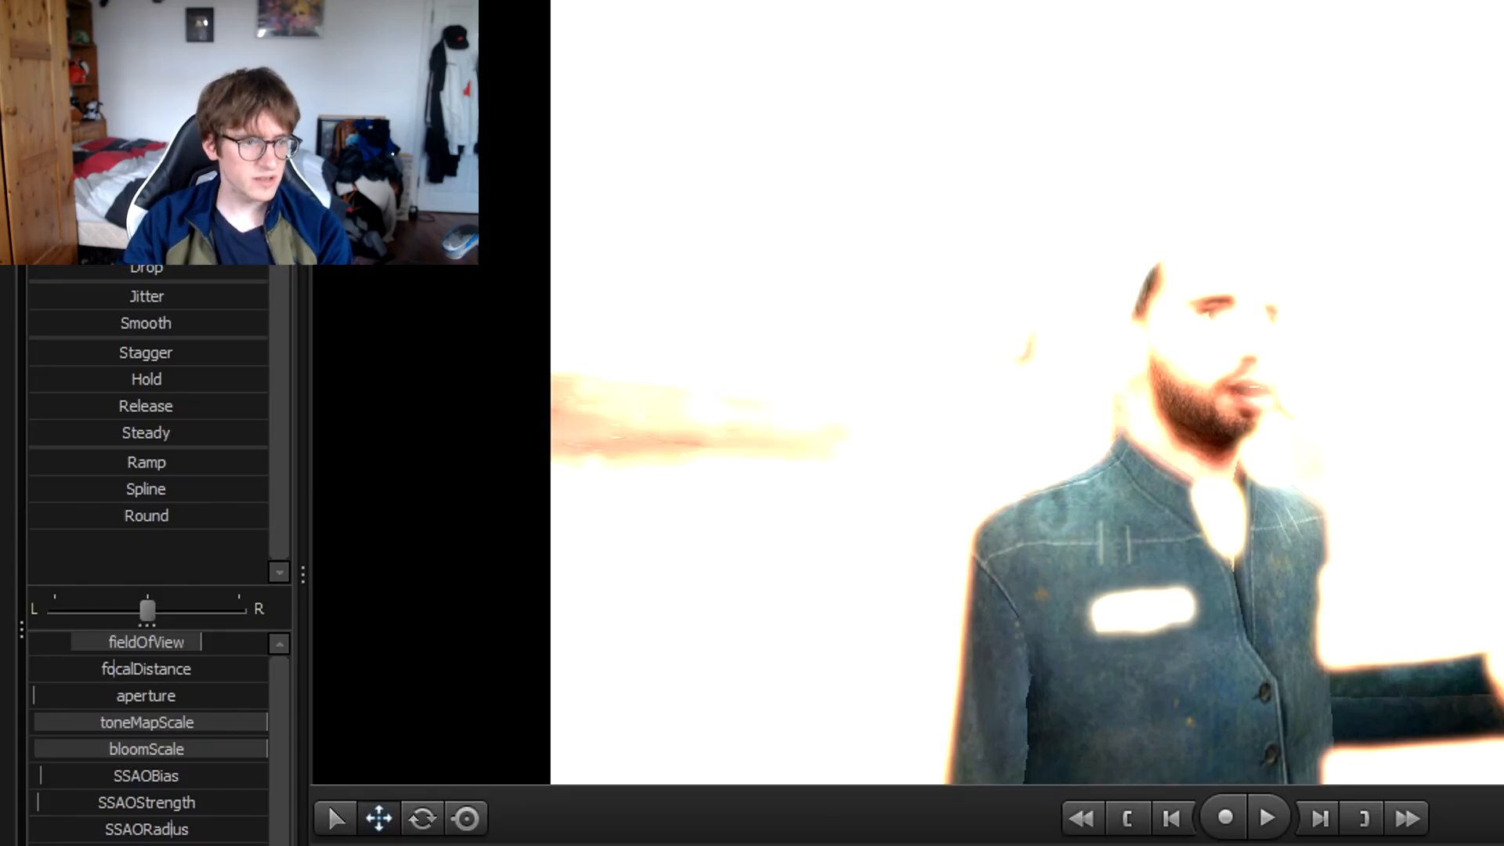
pyautogui.moveTo(171, 749); pyautogui.dragTo(31, 749)
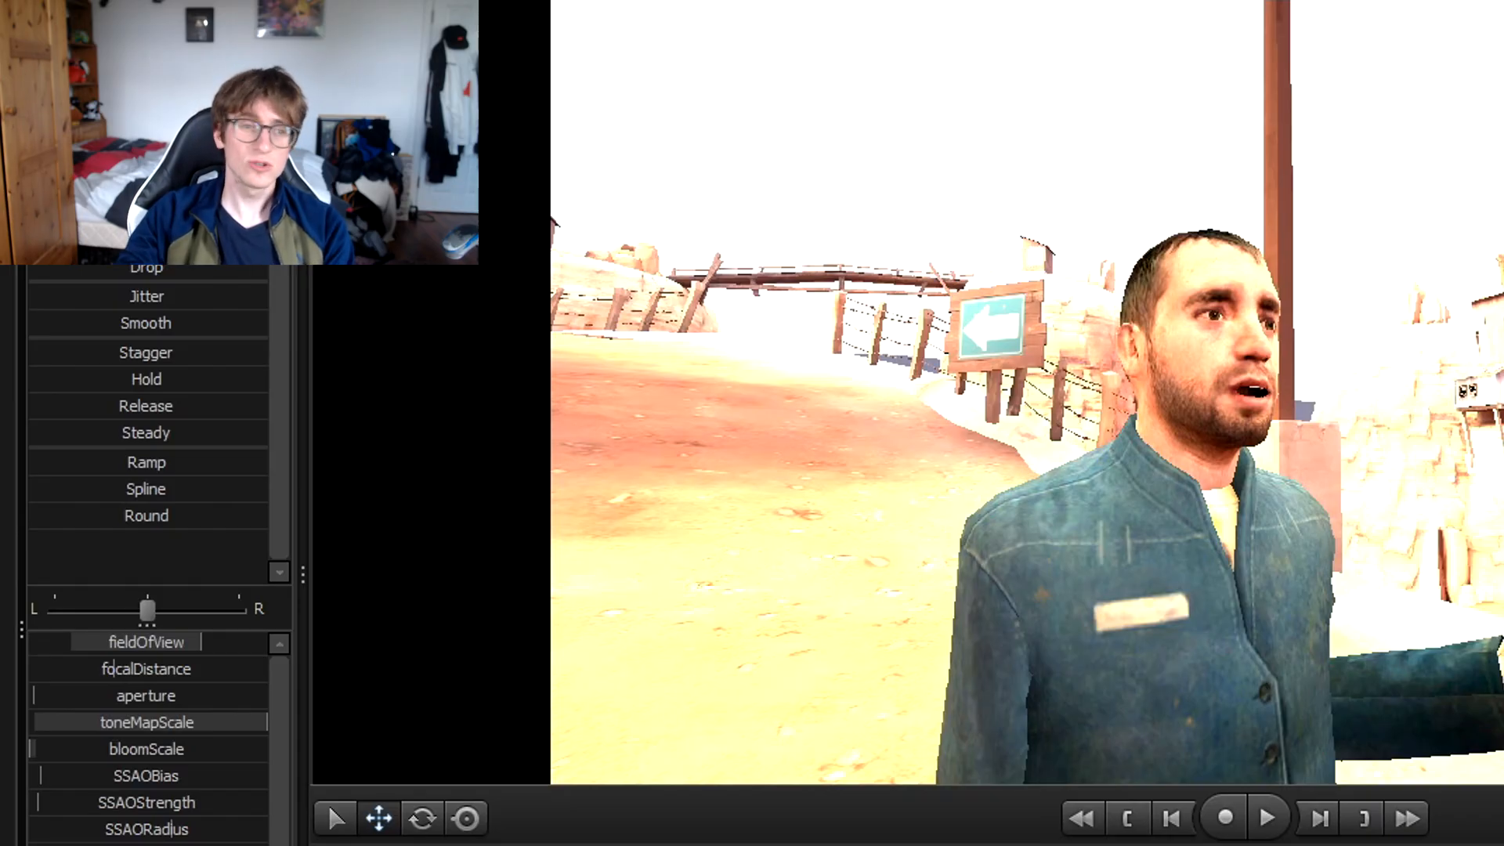
pyautogui.moveTo(143, 715); pyautogui.dragTo(234, 727)
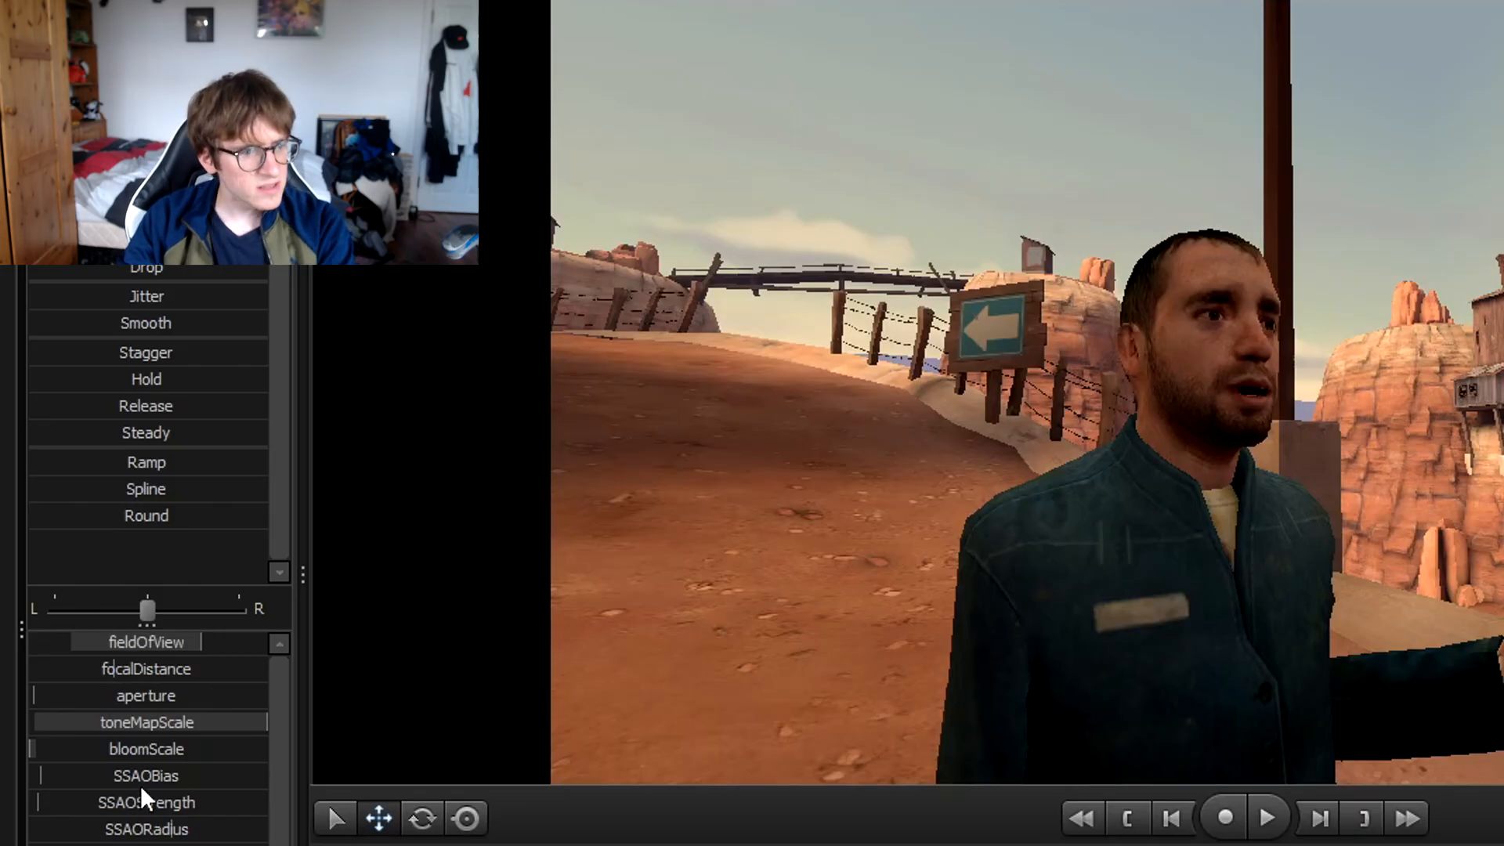
# Try raising SSAOBias and SSAOStrength, then undo the ambient occlusion changes.
pyautogui.moveTo(115, 778); pyautogui.dragTo(268, 777)
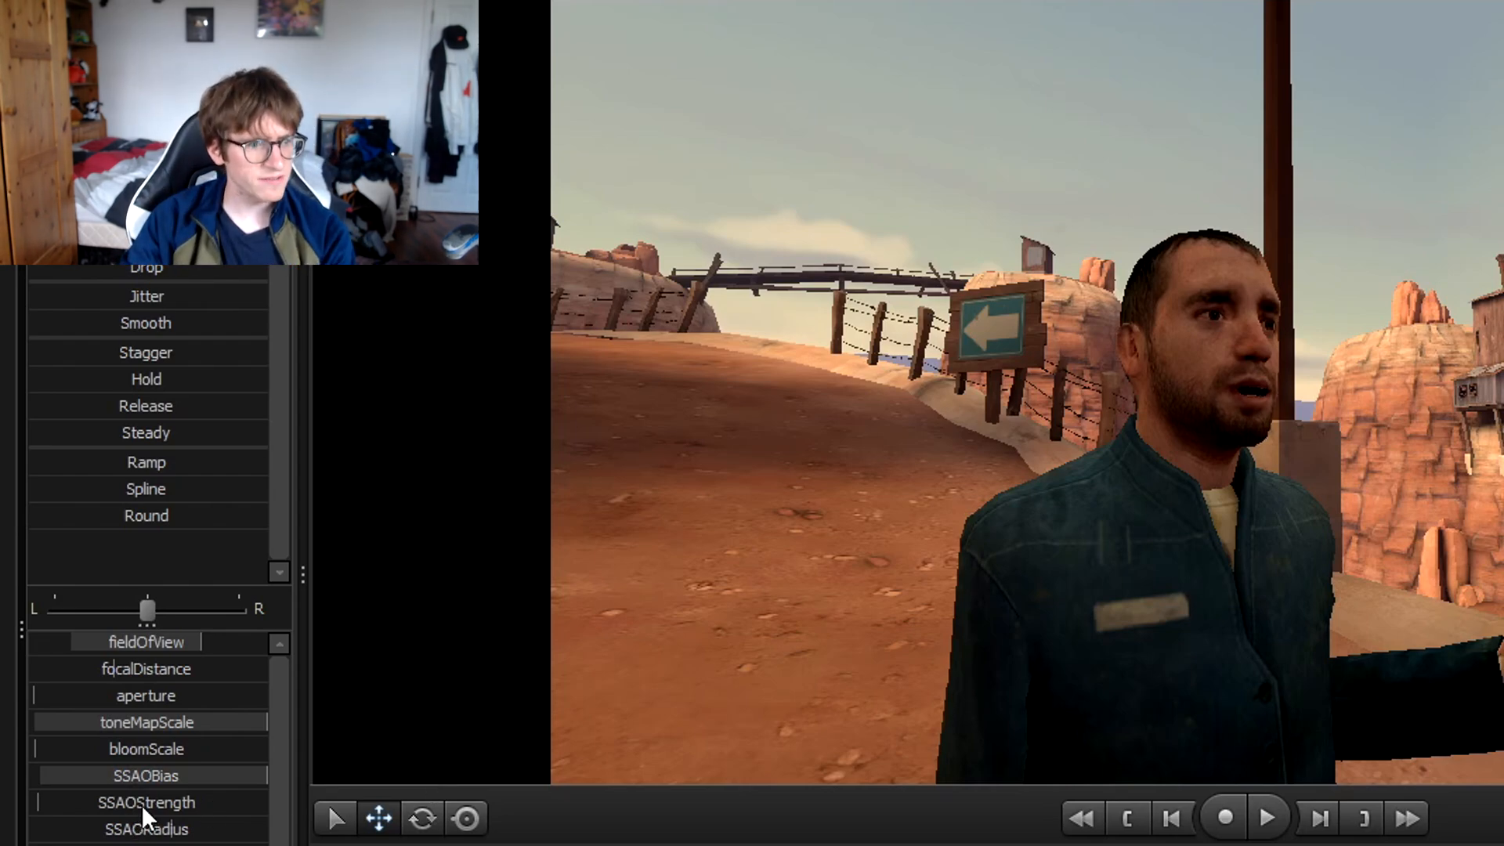
pyautogui.hotkey('ctrl', 'z')
pyautogui.moveTo(179, 801); pyautogui.dragTo(1111, 805)
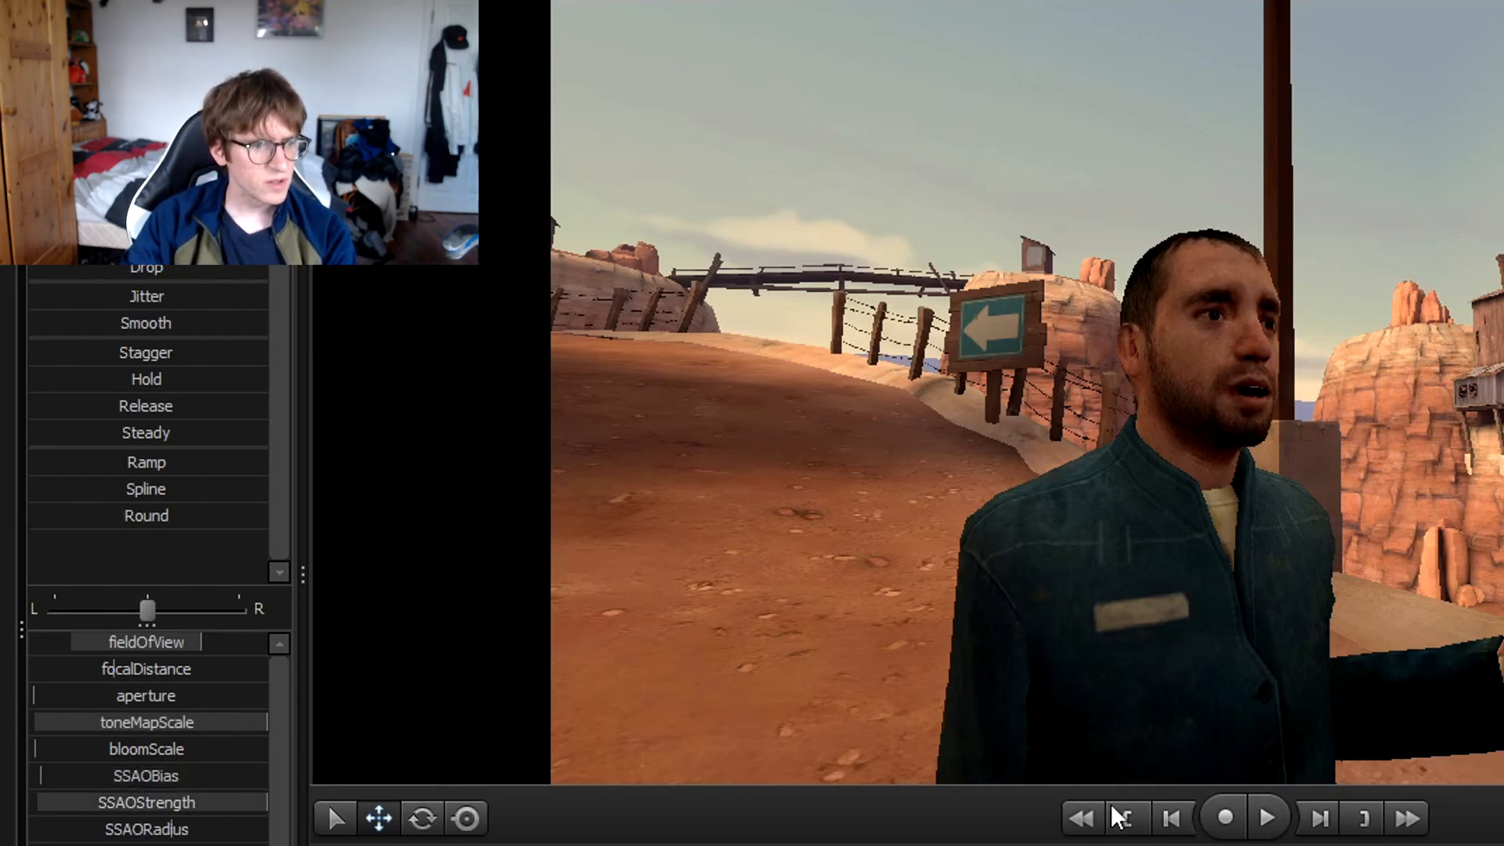
pyautogui.hotkey('ctrl', 'z')
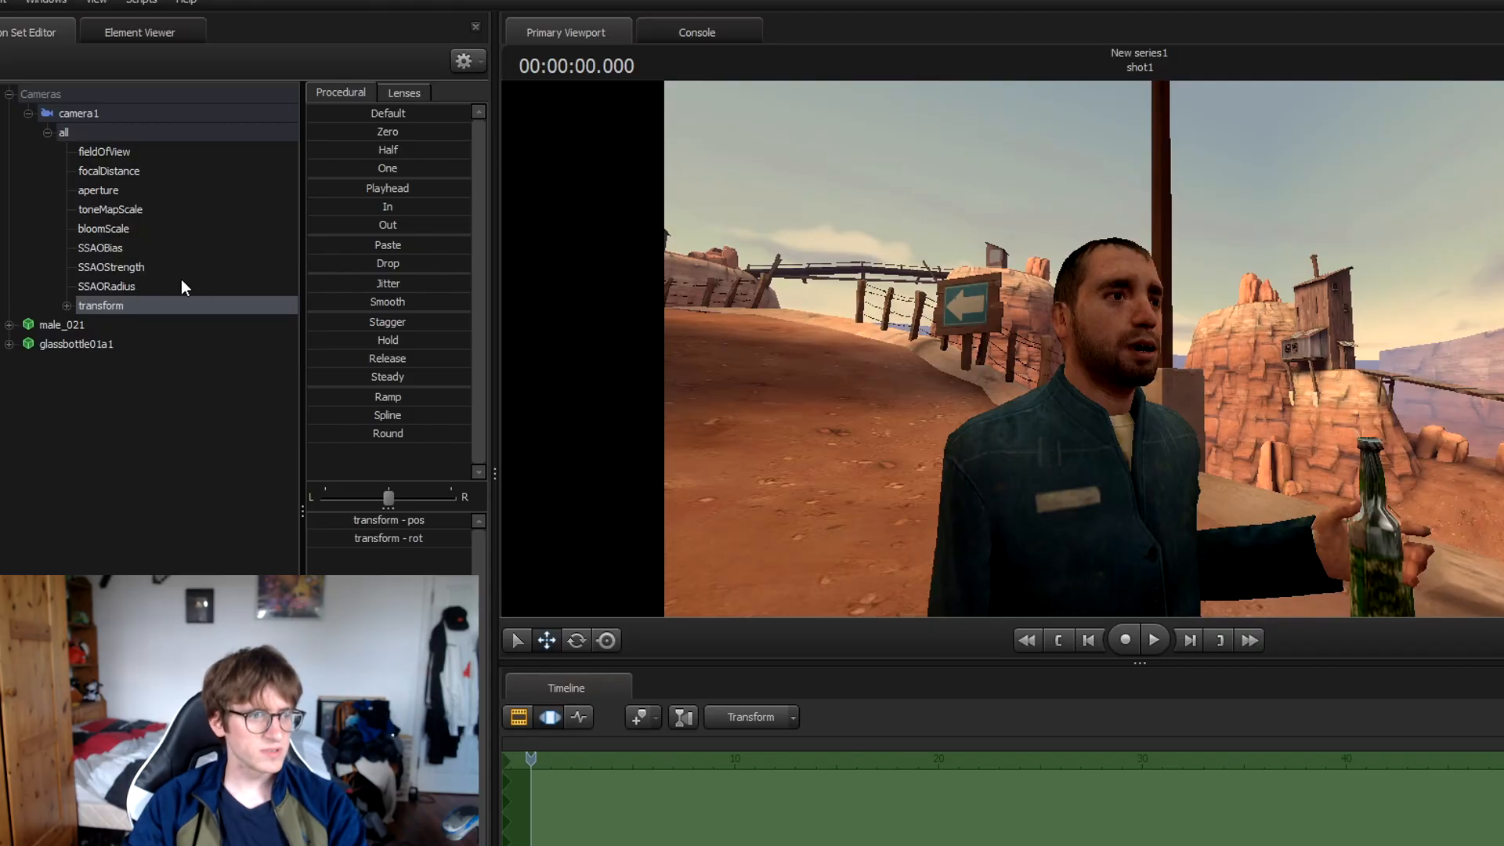
# Fly camera1 closer to the man so he and his bottle fill the frame chest-up.
pyautogui.moveTo(1305, 497); pyautogui.dragTo(1300, 541)
pyautogui.press('d')
pyautogui.press('d')
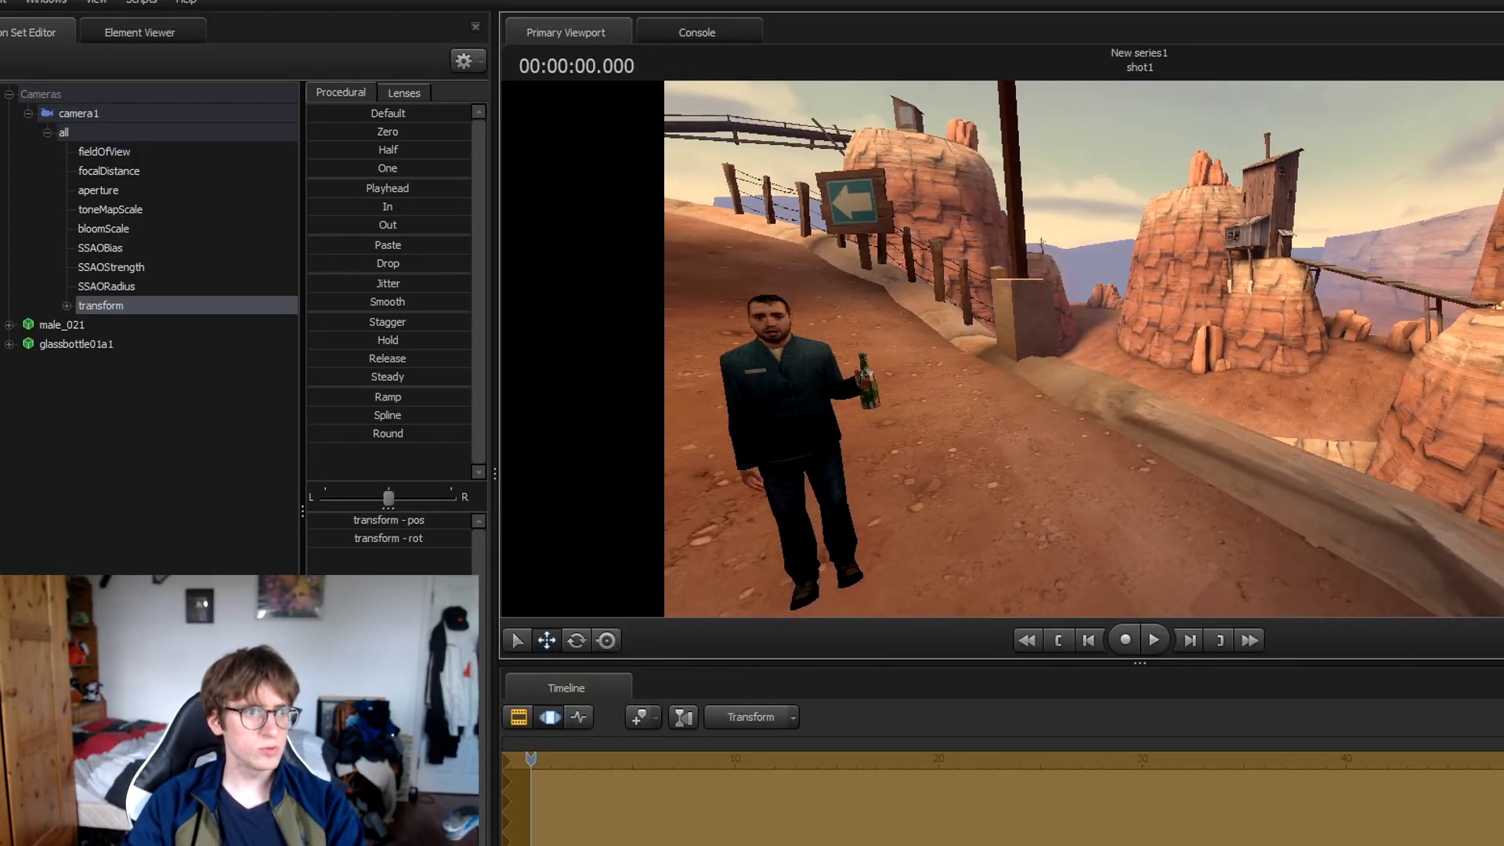
pyautogui.press('d')
pyautogui.press('w')
pyautogui.click(131, 153)
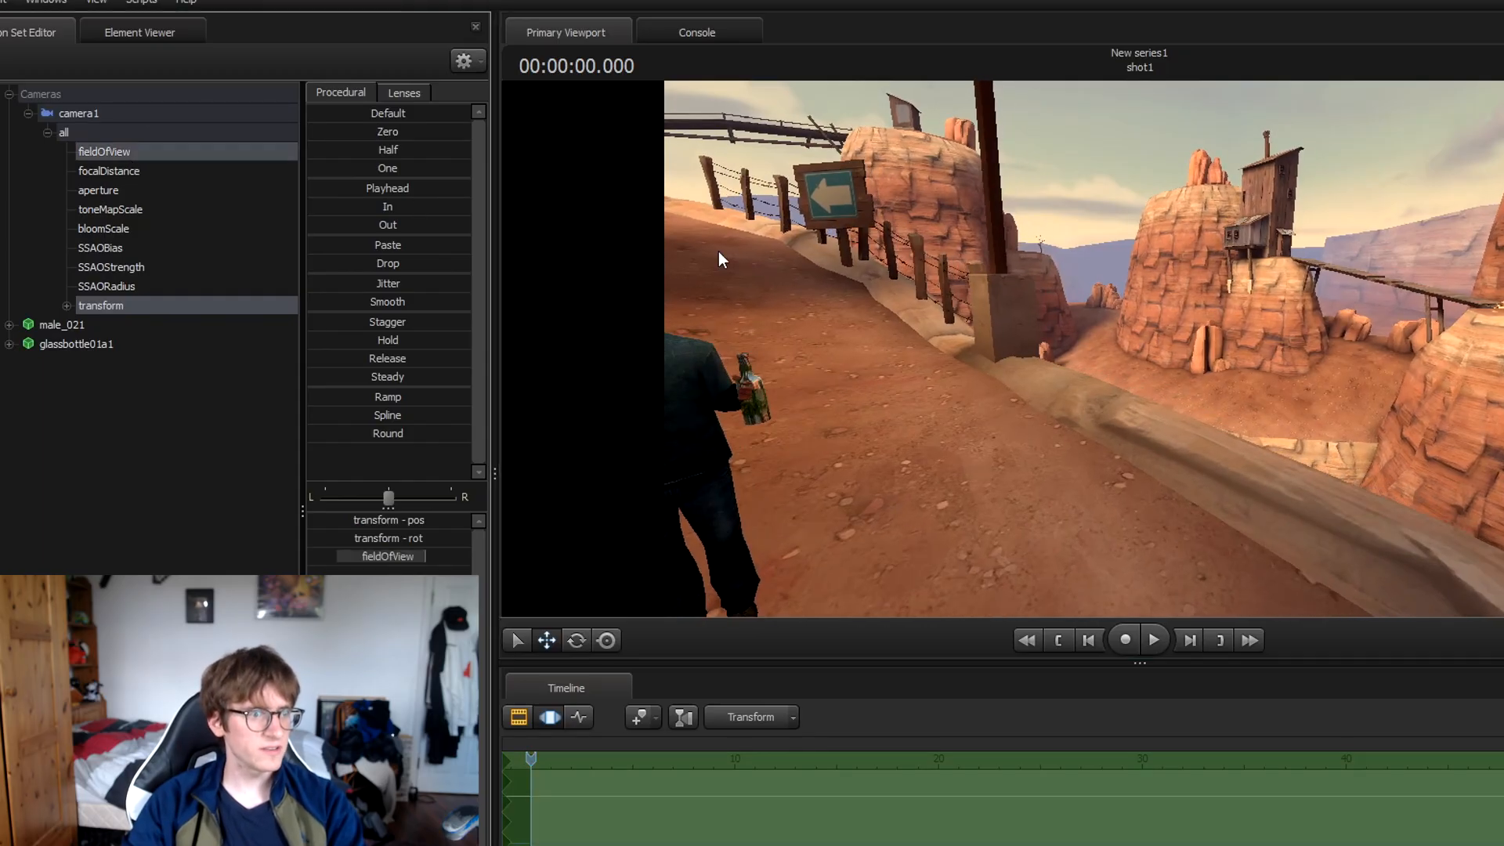
pyautogui.moveTo(1092, 319); pyautogui.dragTo(854, 329)
pyautogui.keyDown('ctrl'); pyautogui.click(135, 154); pyautogui.keyUp('ctrl')
pyautogui.moveTo(1081, 329); pyautogui.dragTo(1253, 380)
pyautogui.press('w')
pyautogui.moveTo(1140, 349); pyautogui.dragTo(1184, 325)
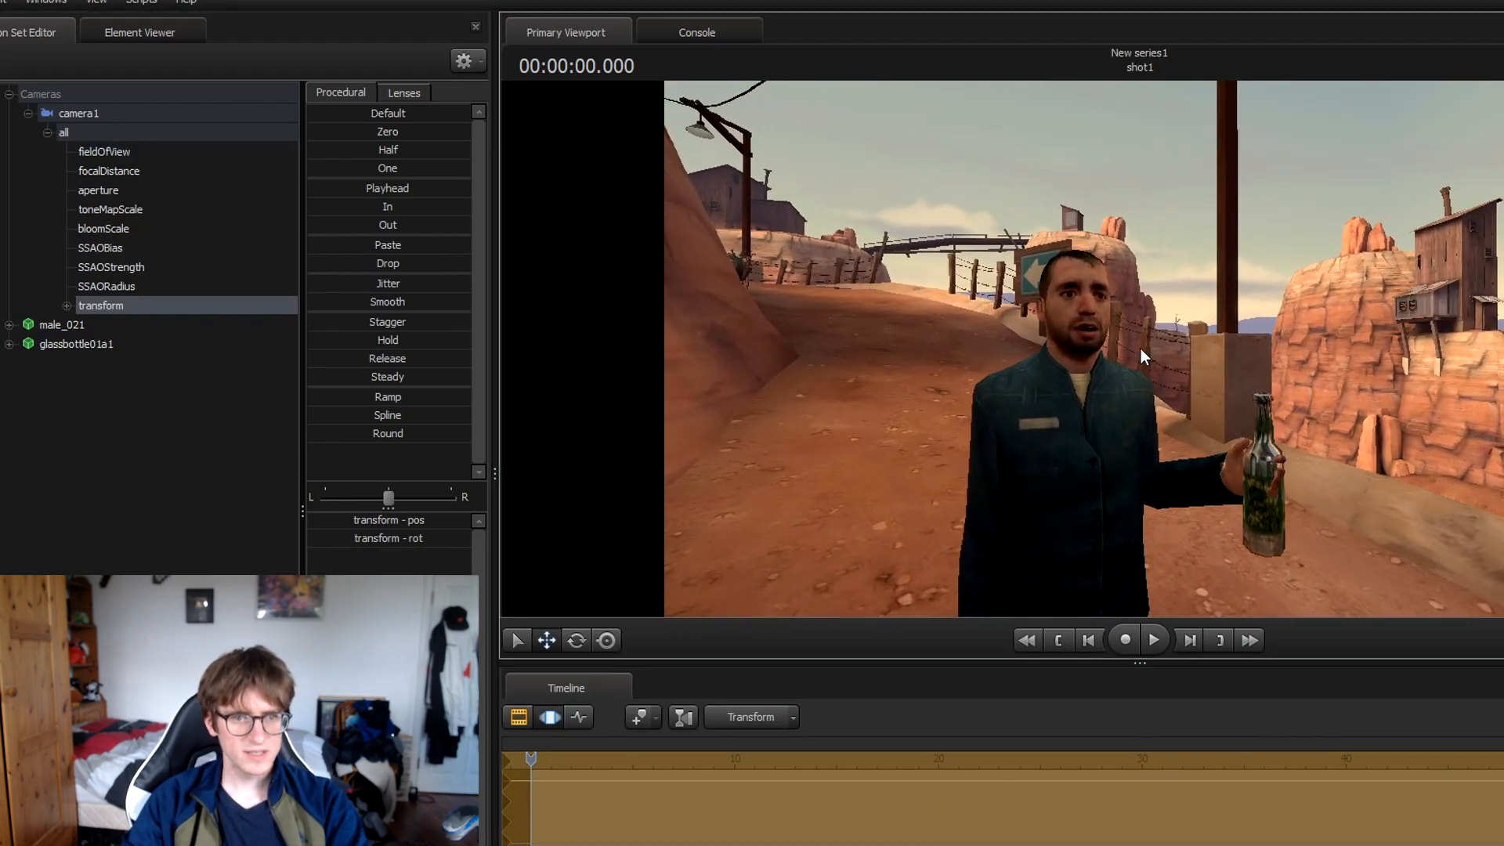
pyautogui.hotkey('ctrl', 'z')
pyautogui.hotkey('ctrl', 'z')
pyautogui.hotkey('ctrl', 'z')
pyautogui.hotkey('ctrl', 'z')
pyautogui.hotkey('ctrl', 'z')
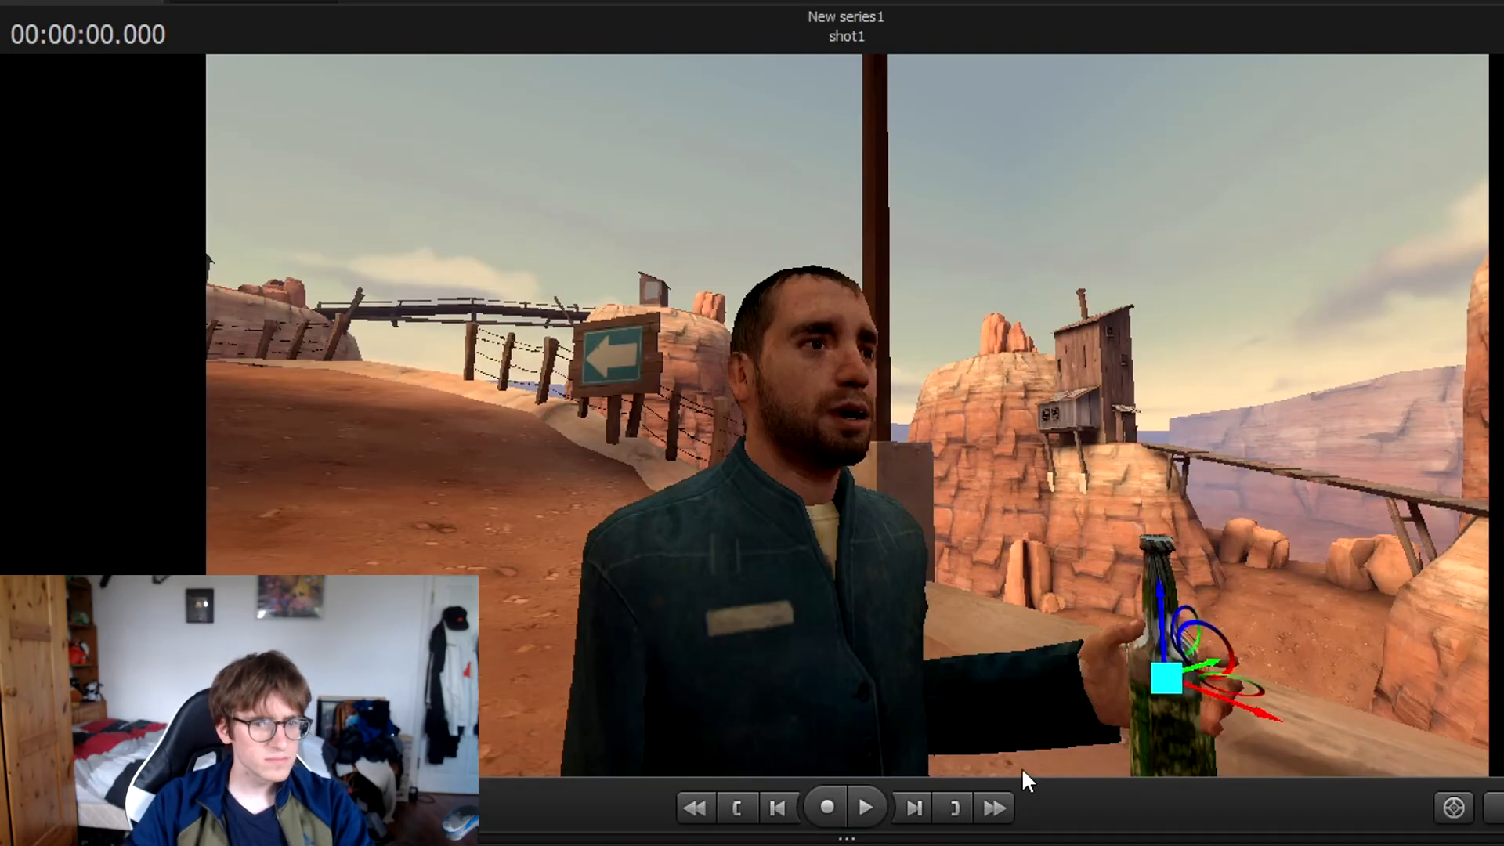
# Move the bottle left and tilt it upright in the man's hand.
pyautogui.moveTo(1254, 689); pyautogui.dragTo(1235, 765)
pyautogui.moveTo(1197, 696); pyautogui.dragTo(1199, 618)
pyautogui.keyDown('ctrl'); pyautogui.click(1407, 656); pyautogui.keyUp('ctrl')
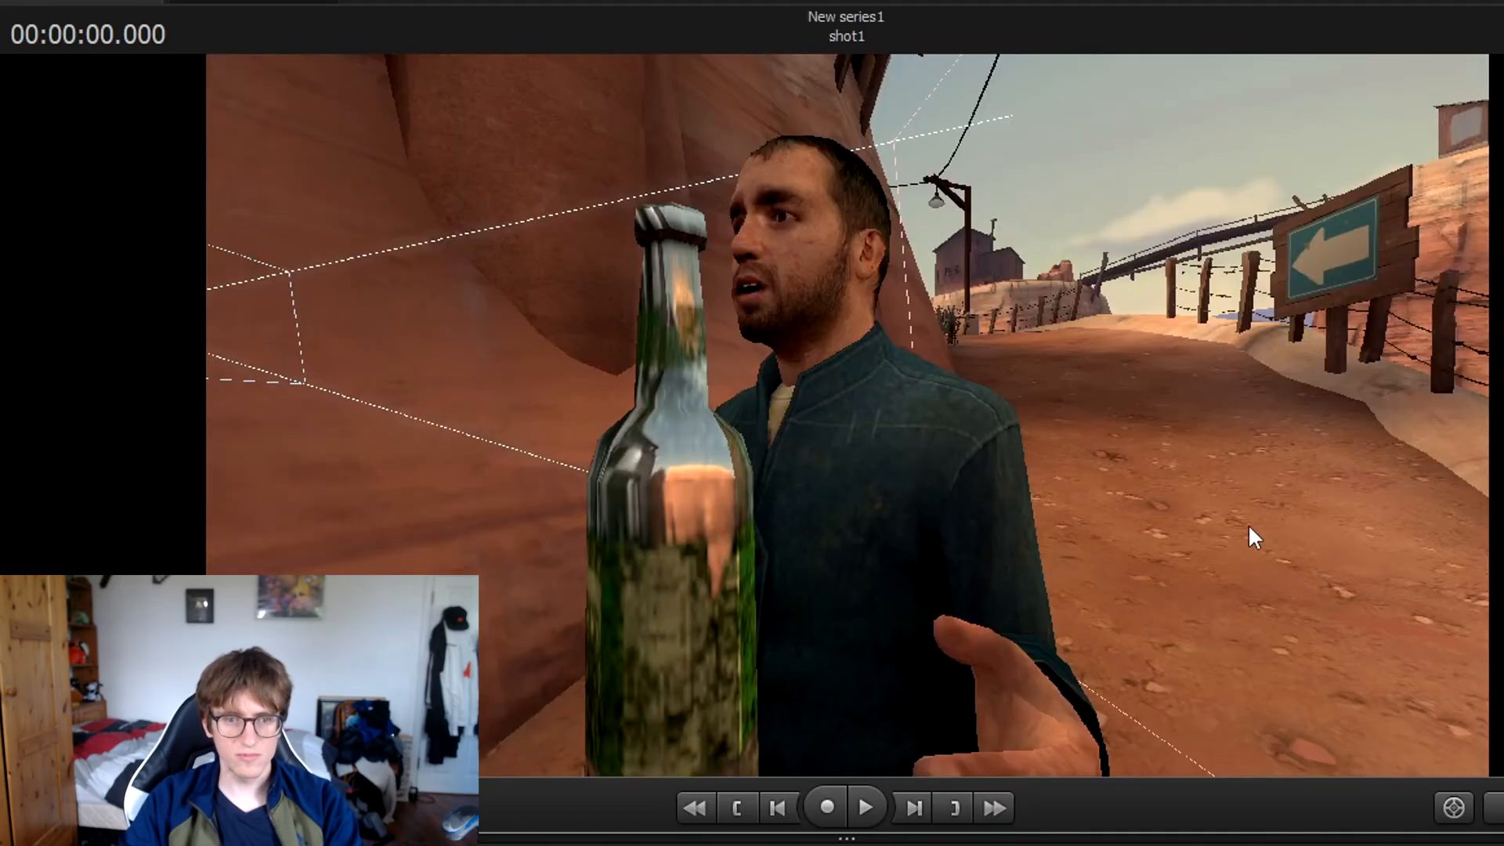
# Inspect the bottle's placement from close up in the work view.
pyautogui.moveTo(1250, 528); pyautogui.dragTo(1316, 611)
pyautogui.press('d')
pyautogui.press('w')
pyautogui.press('d')
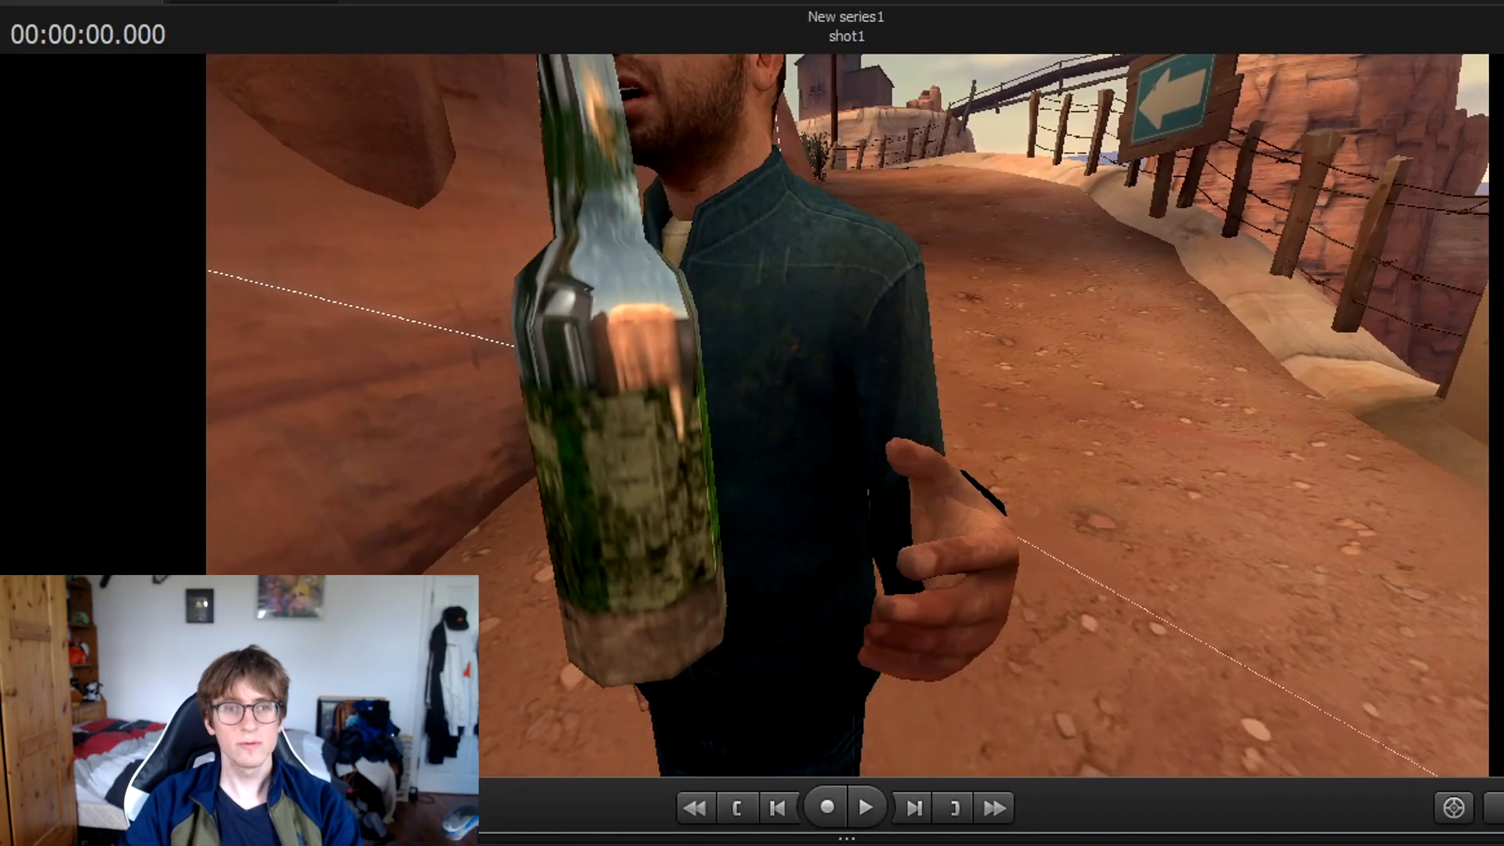
pyautogui.press('a')
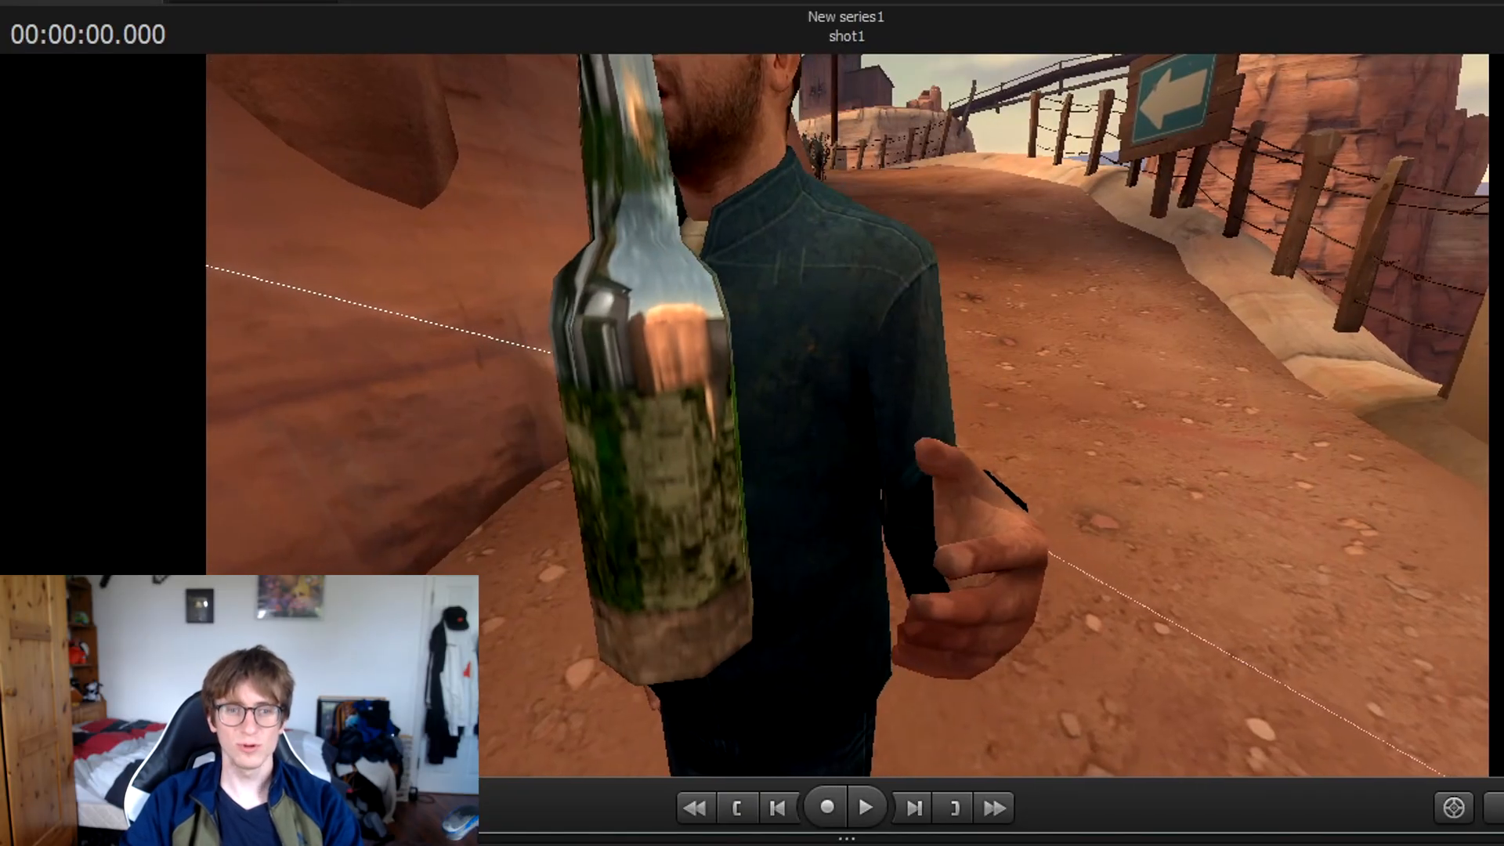
pyautogui.press('s')
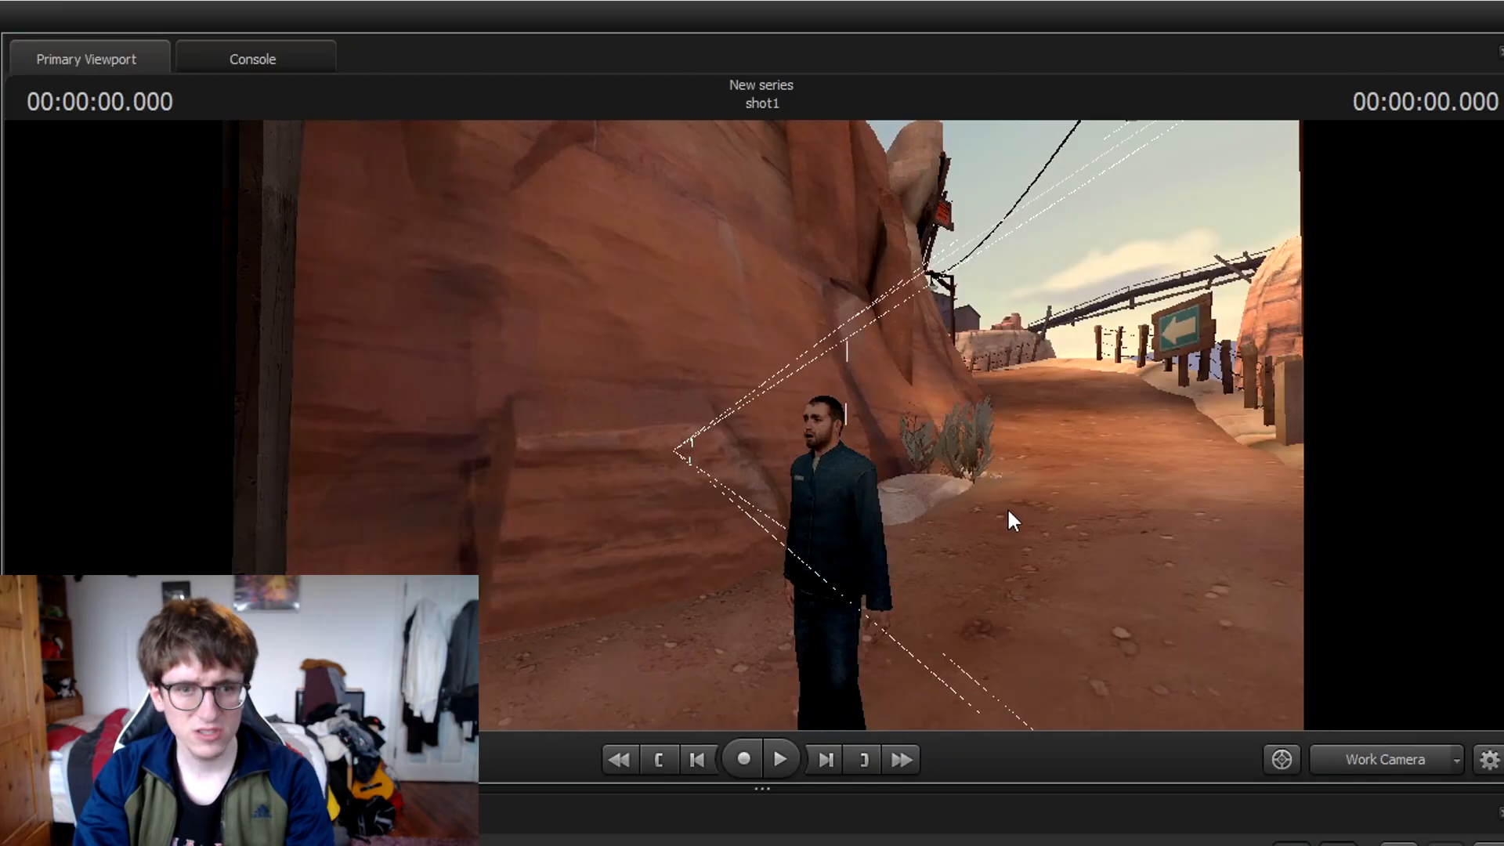
# Move the work view around the character to see camera1 beside the canyon wall.
pyautogui.moveTo(1007, 506); pyautogui.dragTo(995, 477)
pyautogui.press('s')
pyautogui.press('a')
pyautogui.press('s')
pyautogui.moveTo(548, 457); pyautogui.dragTo(590, 457)
pyautogui.press('d')
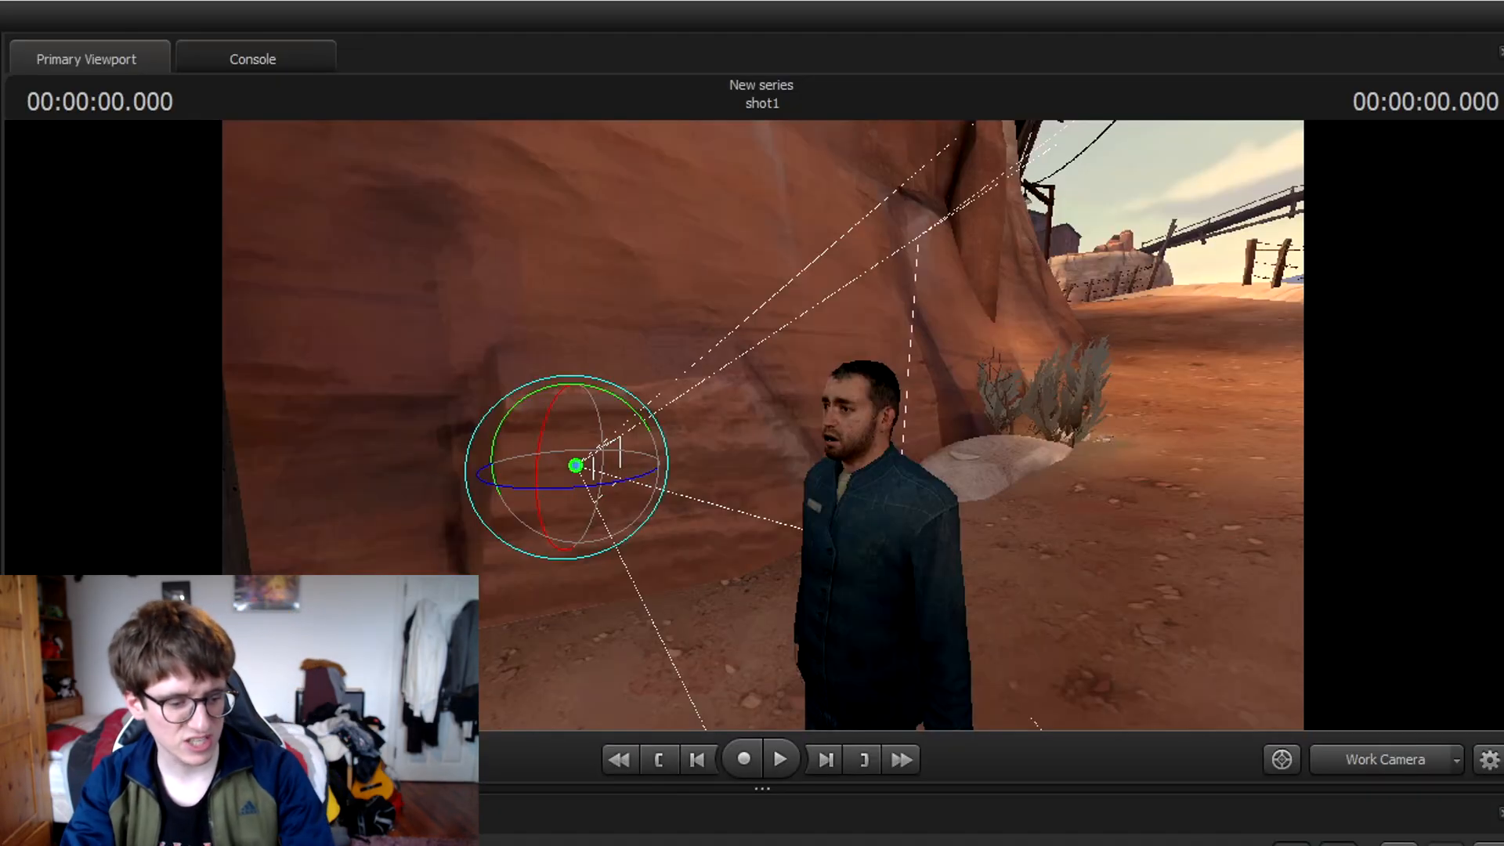
# Rotate and move camera1 to face the man, then view the shot through camera1.
pyautogui.moveTo(565, 489); pyautogui.dragTo(482, 473)
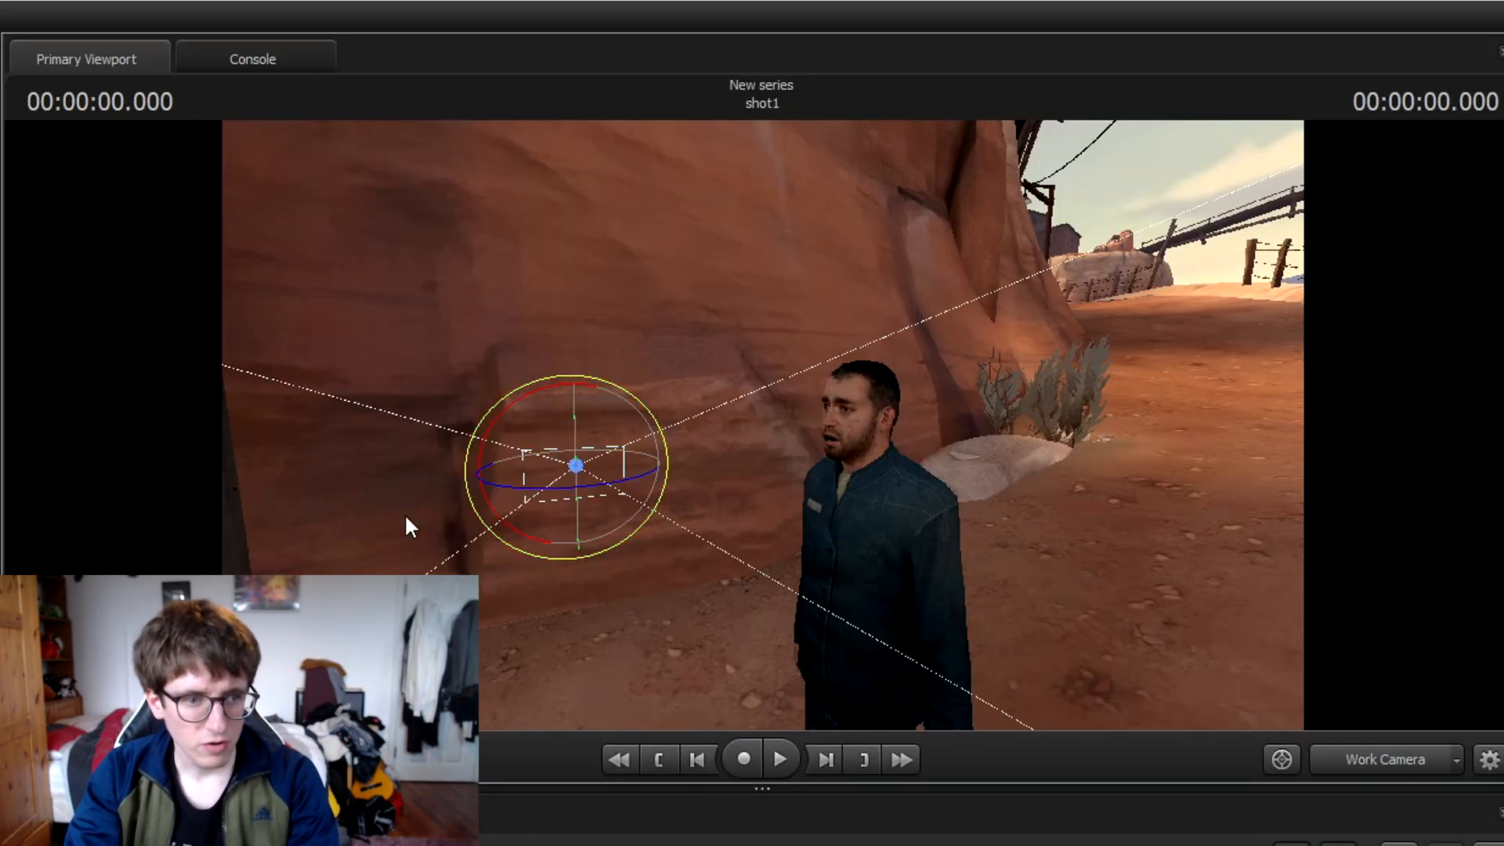
pyautogui.press('w')
pyautogui.moveTo(577, 463); pyautogui.dragTo(804, 415)
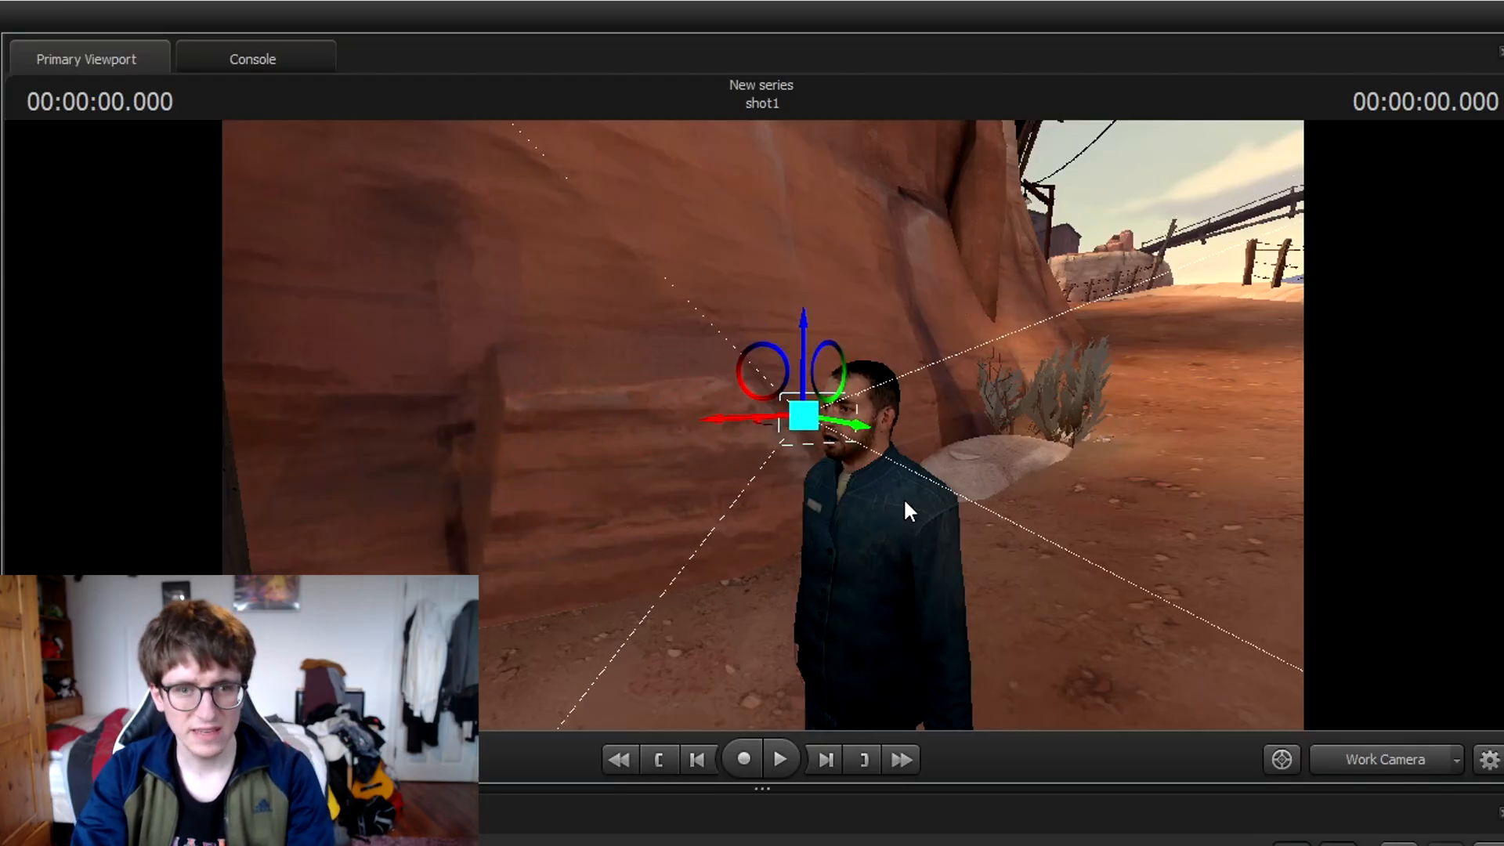
pyautogui.keyDown('alt'); pyautogui.moveTo(904, 497); pyautogui.dragTo(1042, 493); pyautogui.keyUp('alt')
pyautogui.moveTo(878, 413); pyautogui.dragTo(618, 396)
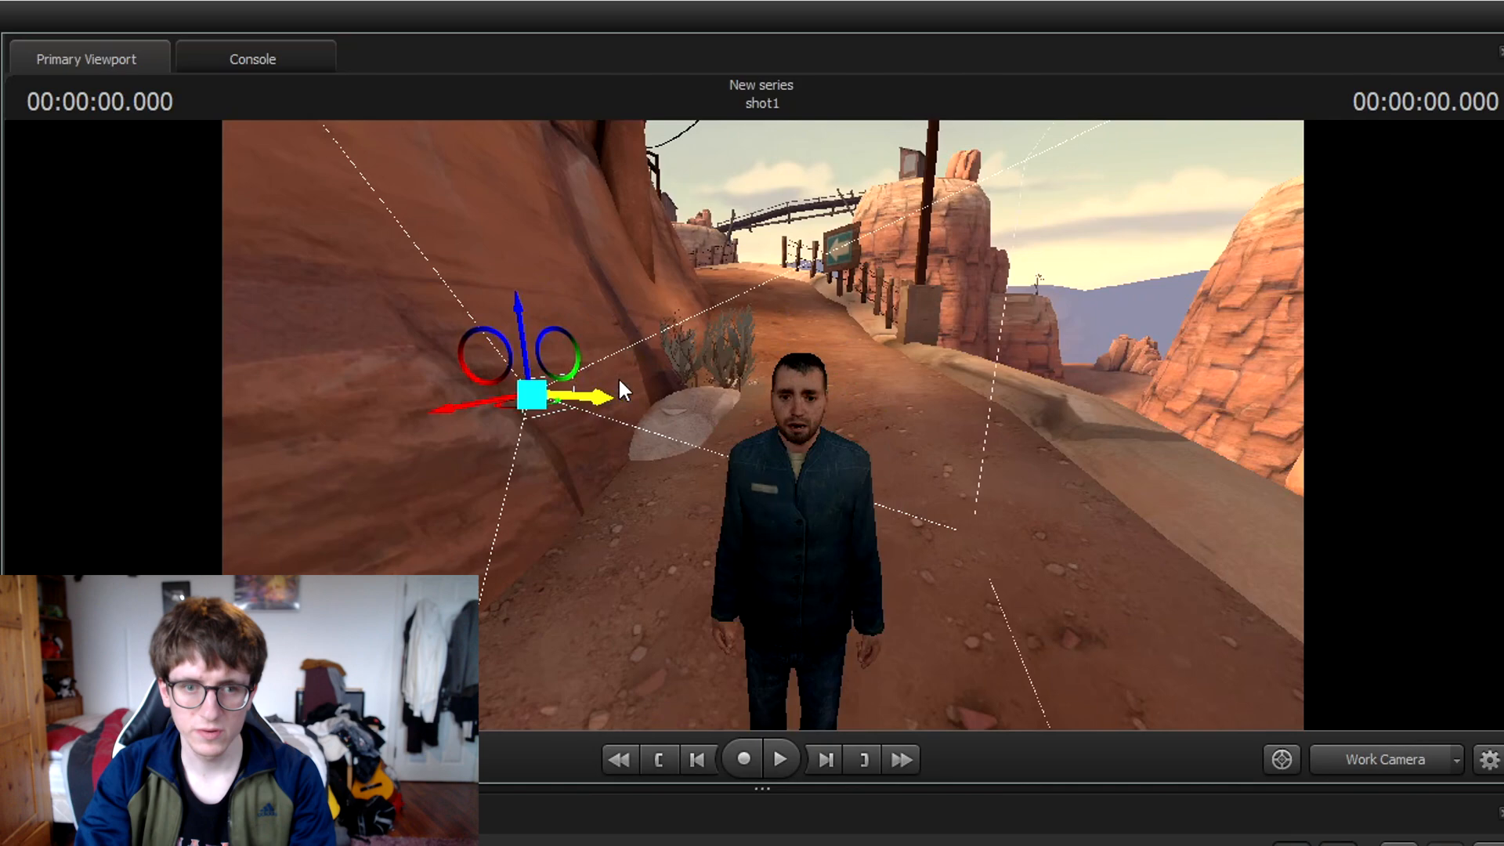
pyautogui.moveTo(510, 410); pyautogui.dragTo(766, 435)
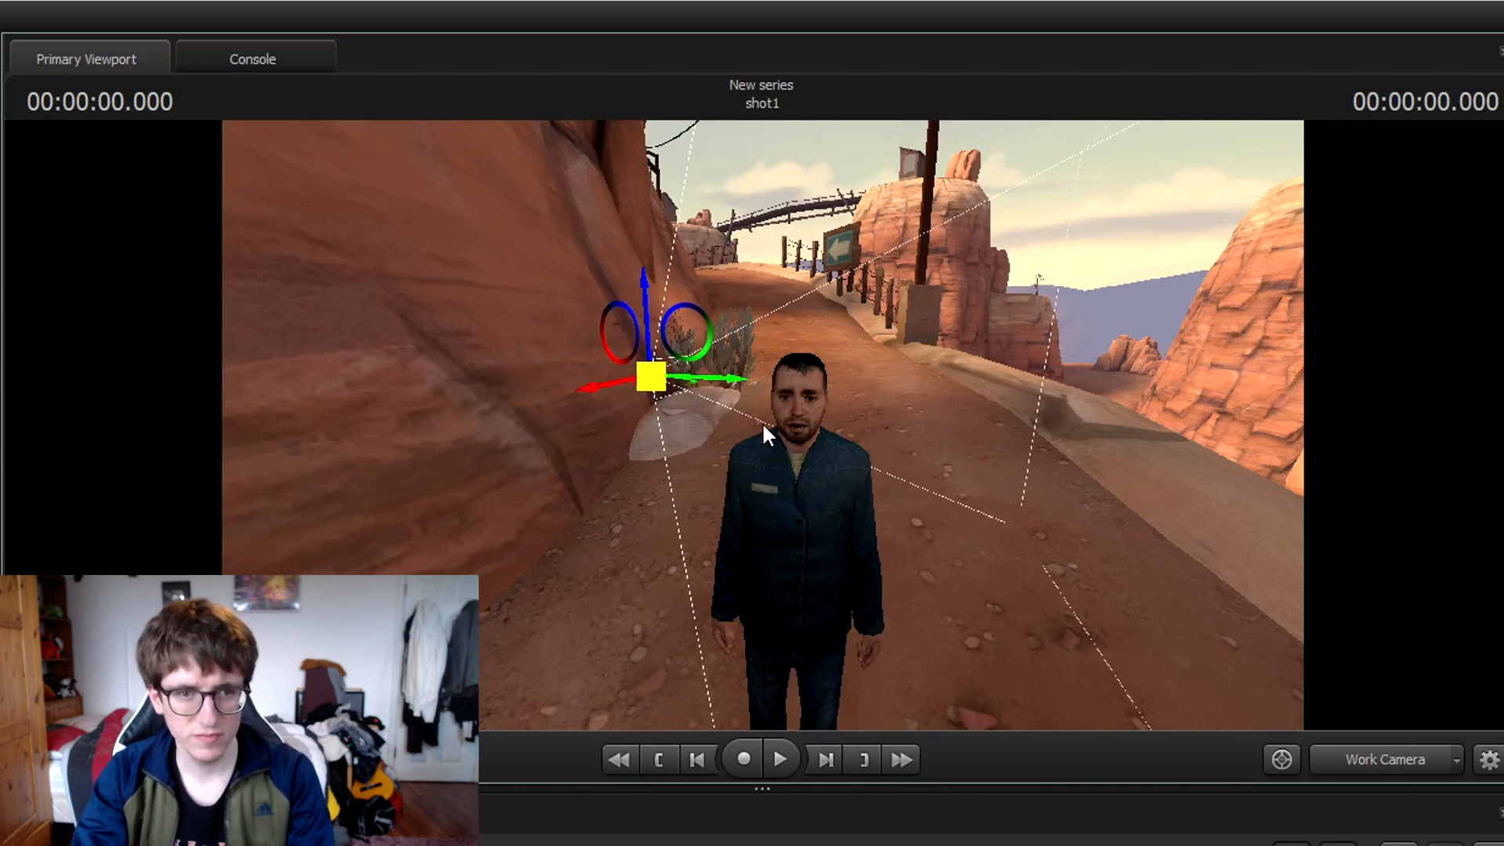
pyautogui.click(1358, 772)
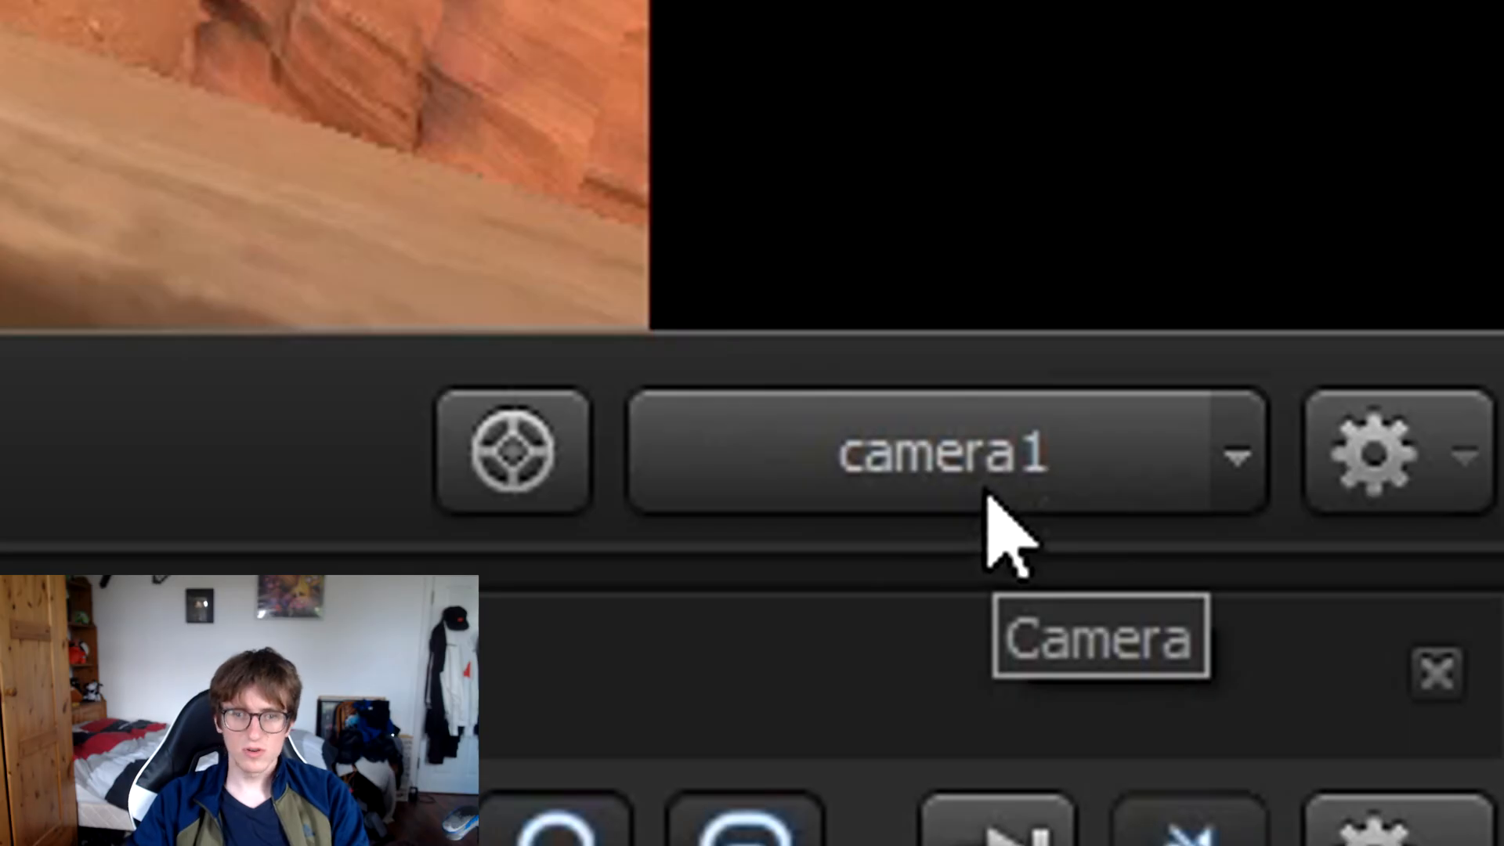
# Push camera1's toneMapScale to maximum, comparing the Work Camera with camera1's shot.
pyautogui.click(988, 495)
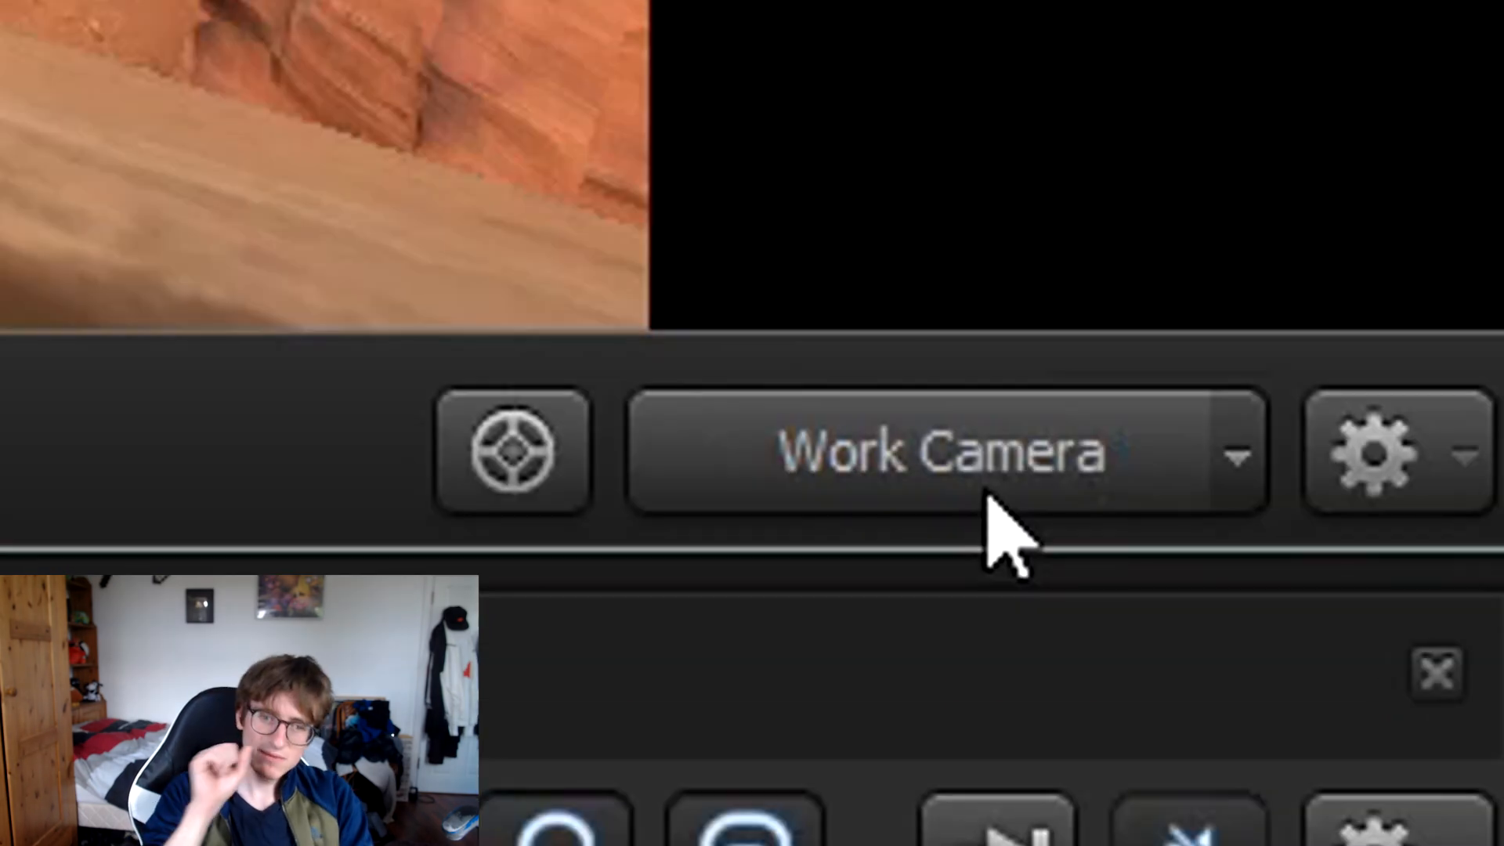
pyautogui.click(1377, 641)
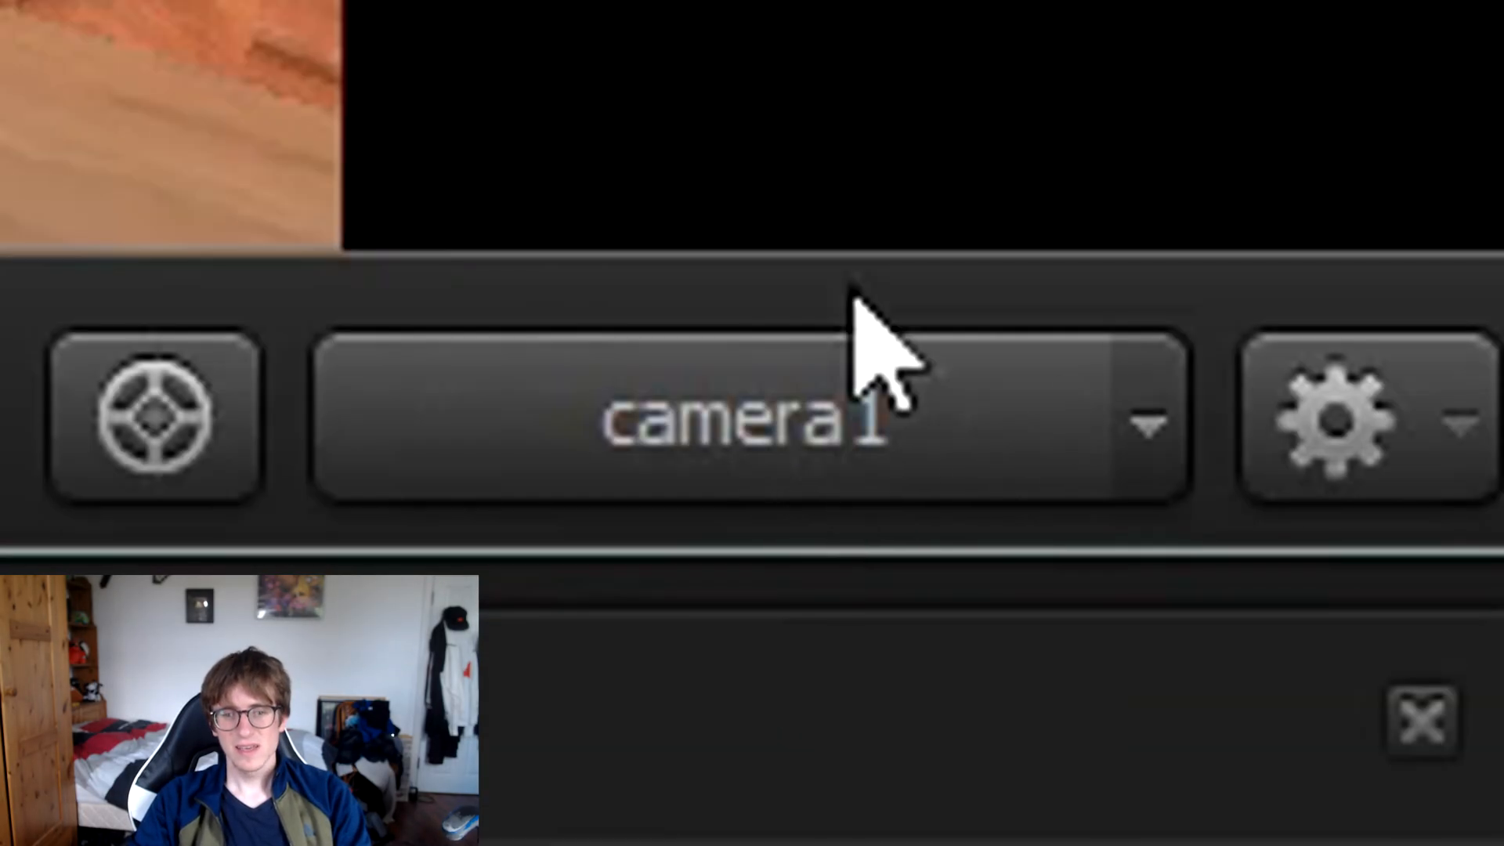
pyautogui.click(764, 406)
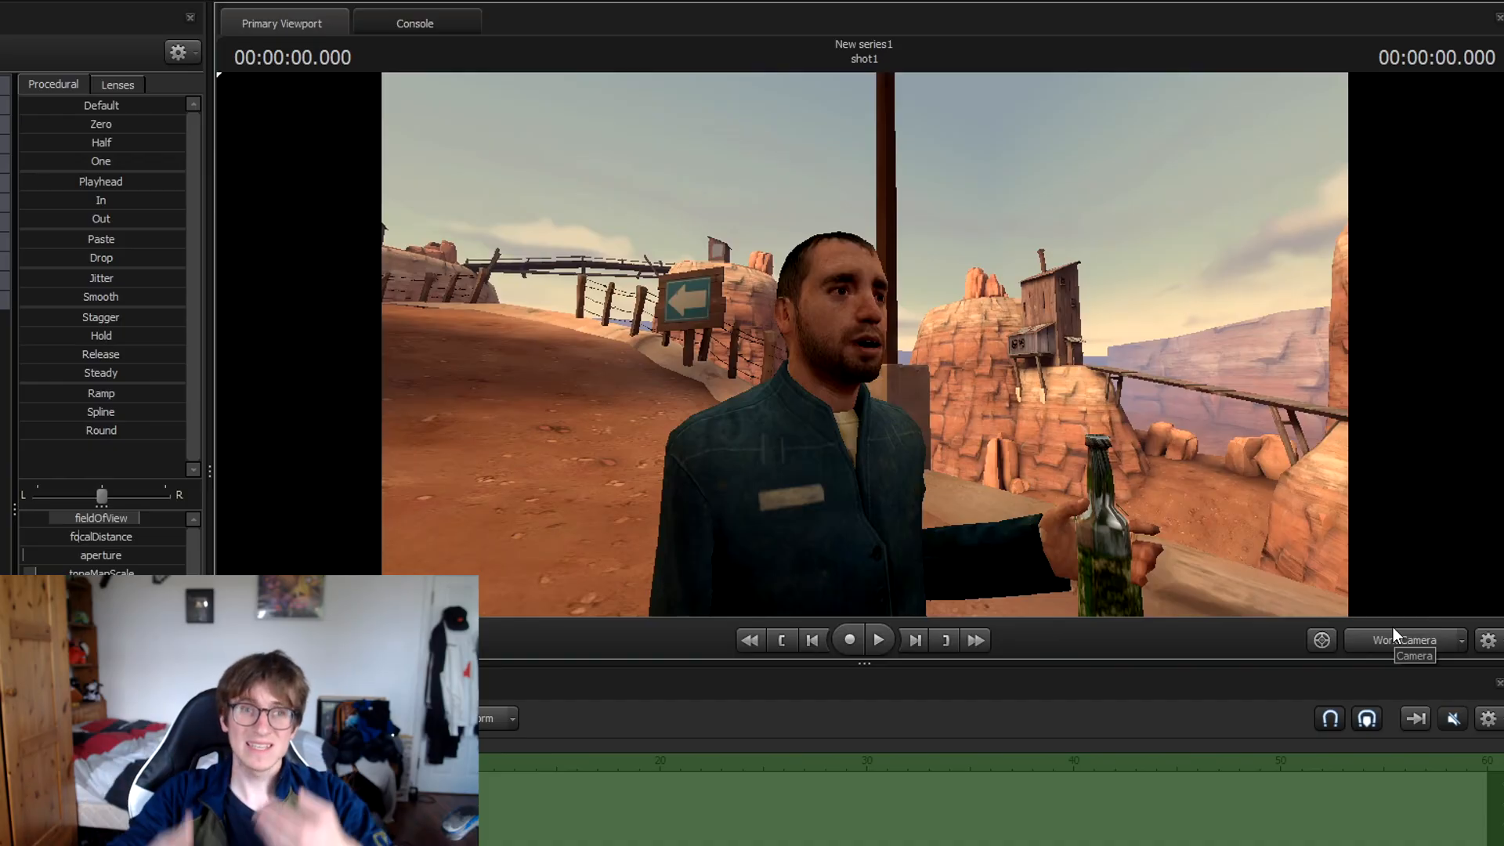
pyautogui.click(1399, 641)
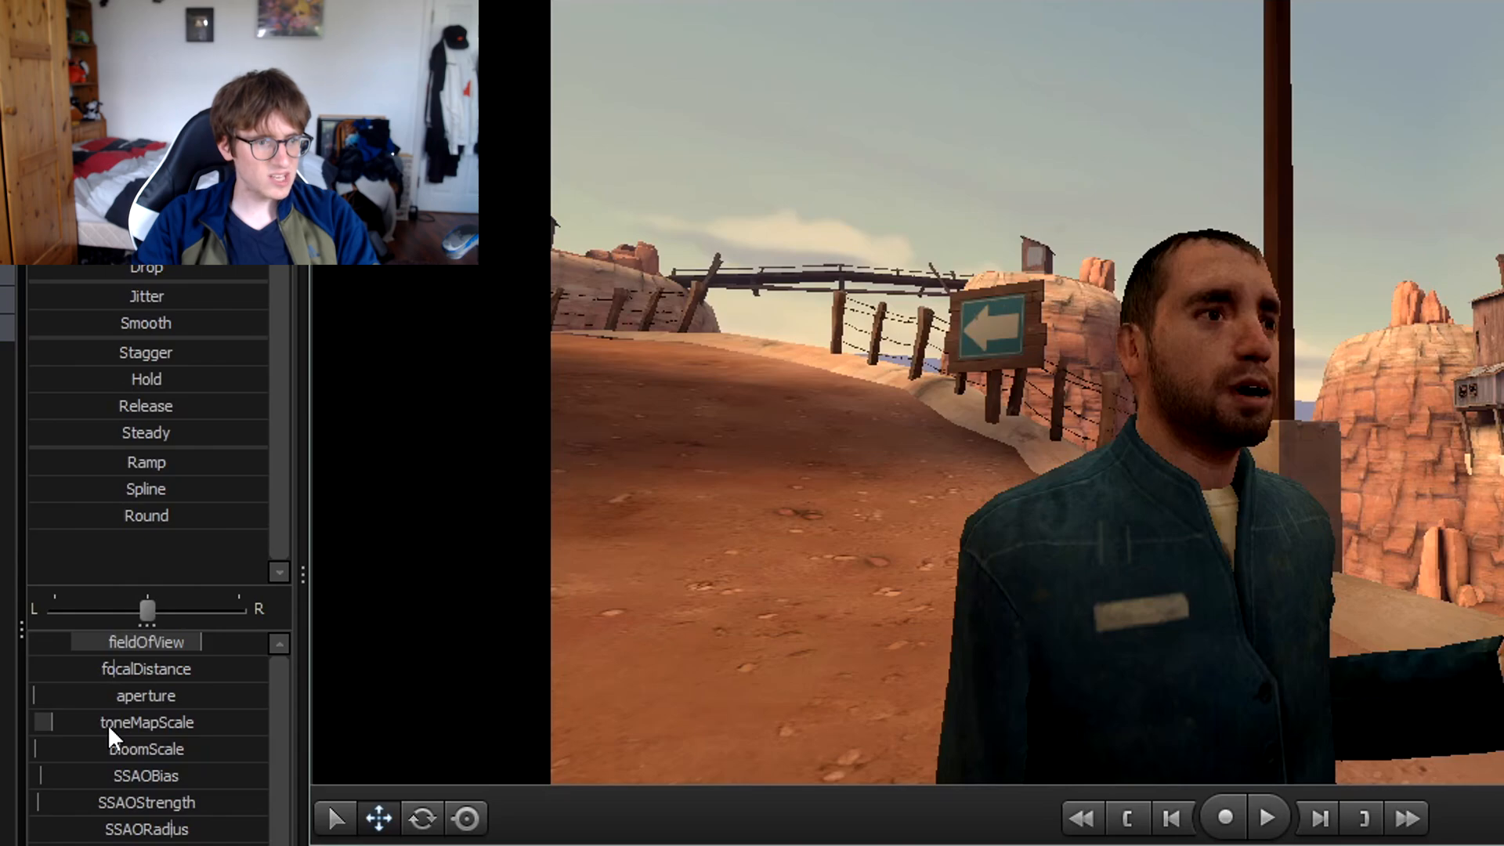
pyautogui.moveTo(73, 574); pyautogui.dragTo(108, 574)
pyautogui.moveTo(101, 722); pyautogui.dragTo(266, 722)
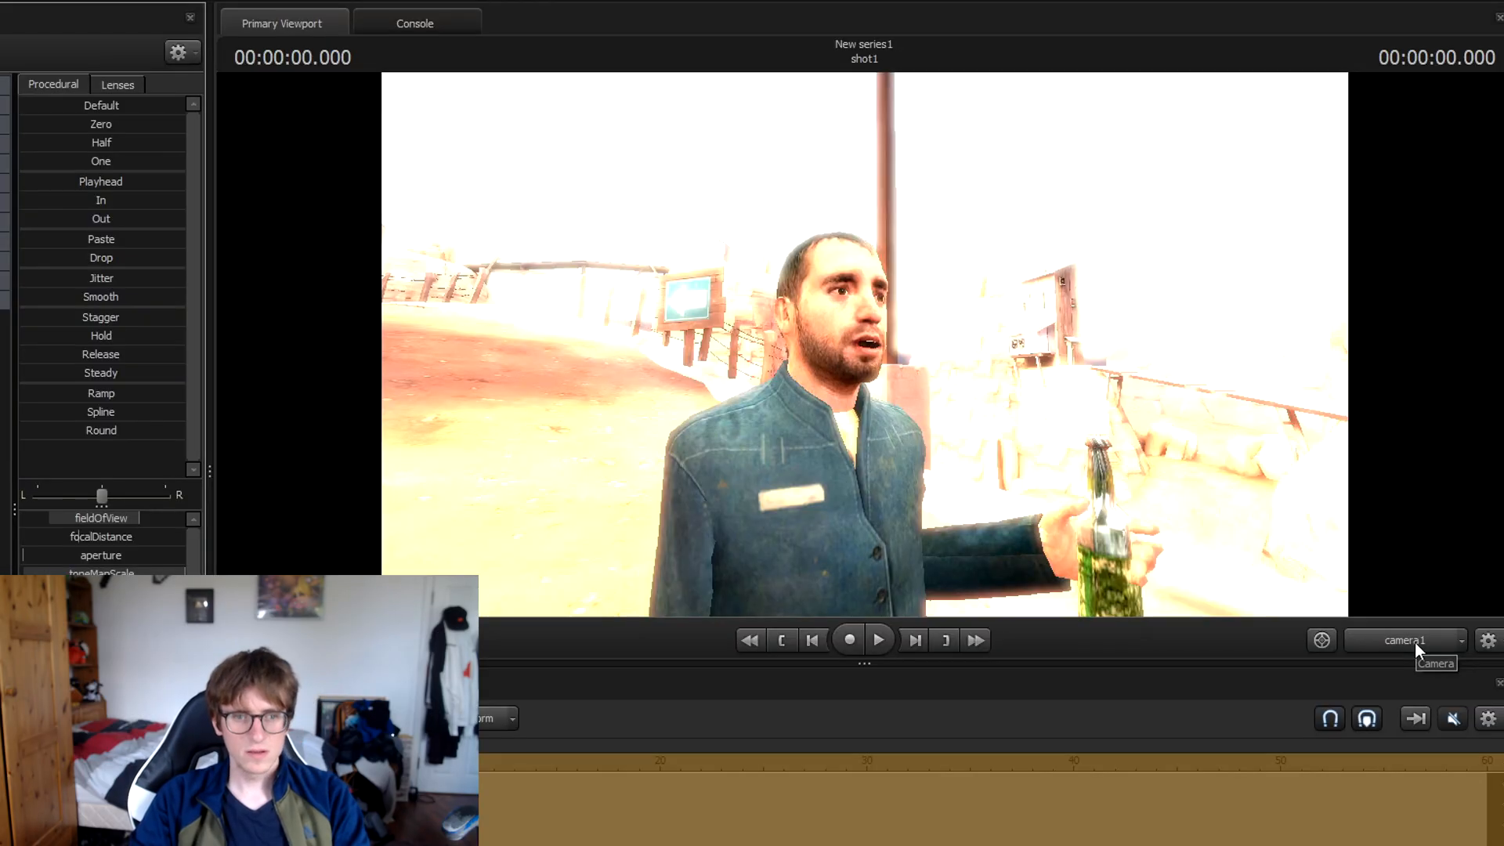
pyautogui.click(1415, 643)
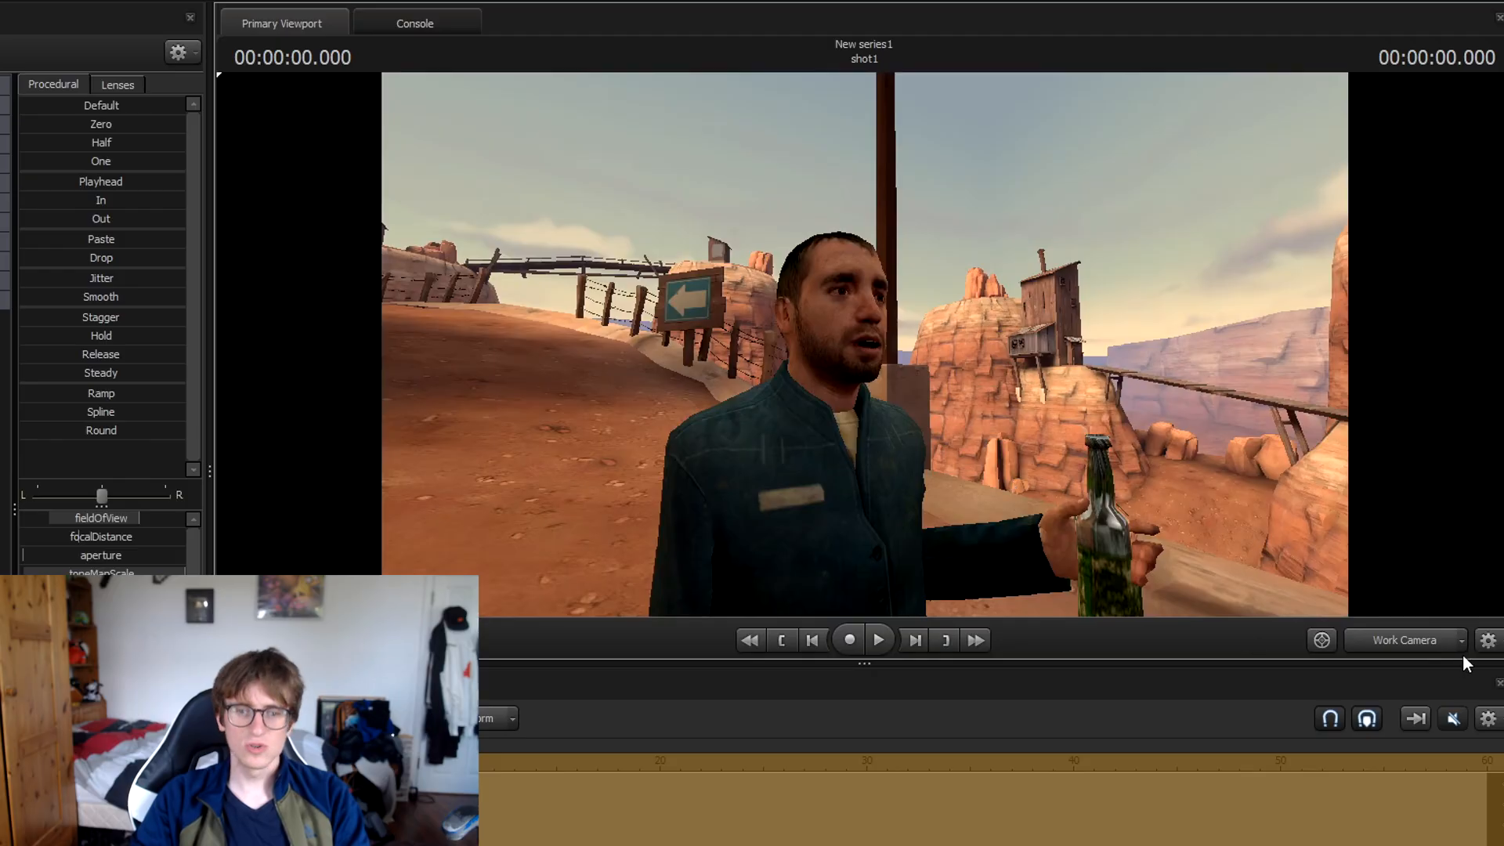
pyautogui.click(1419, 649)
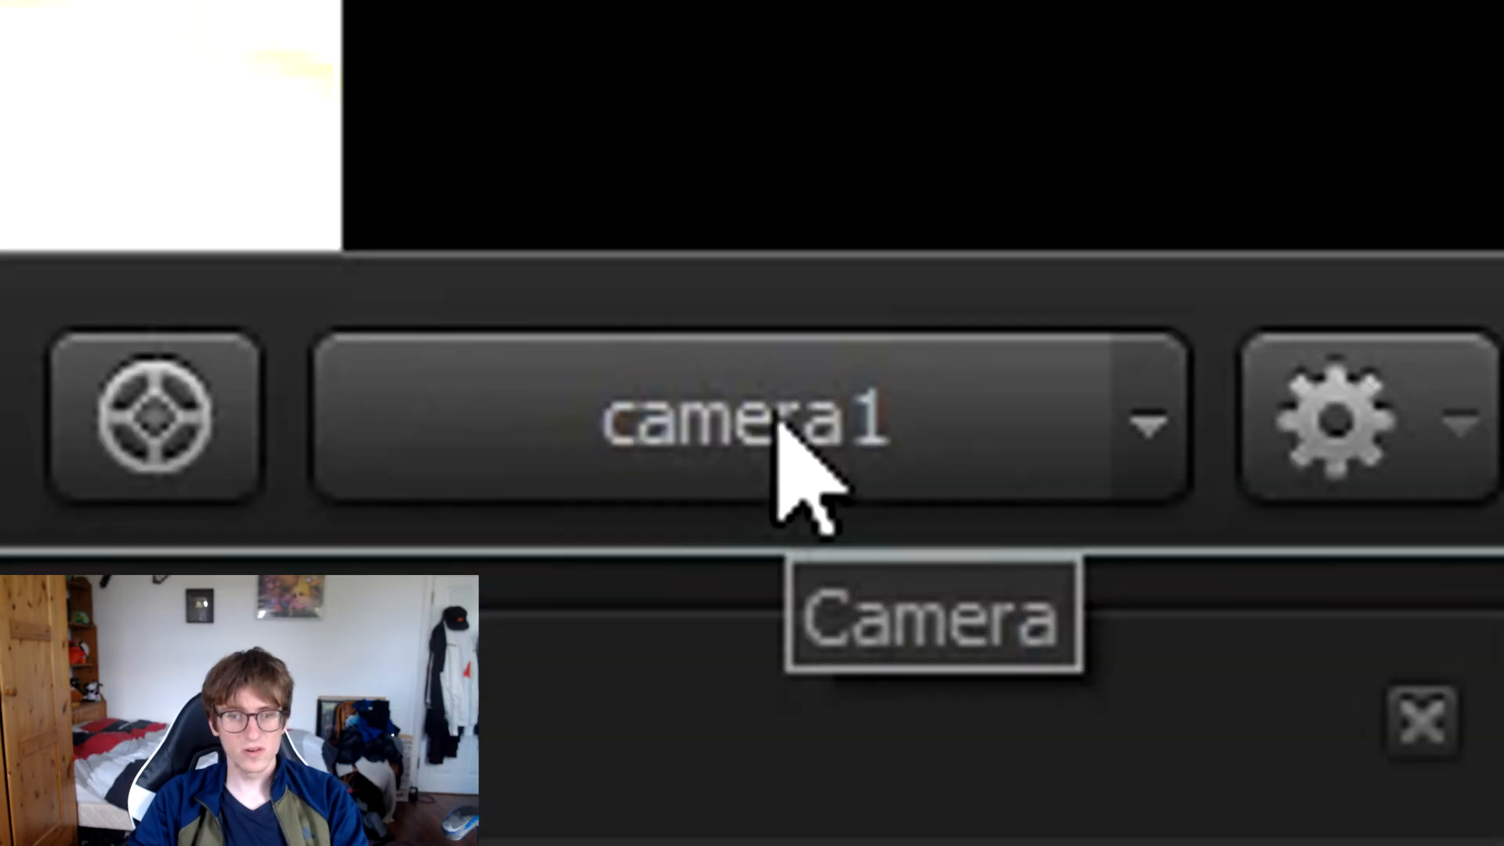
pyautogui.click(1406, 641)
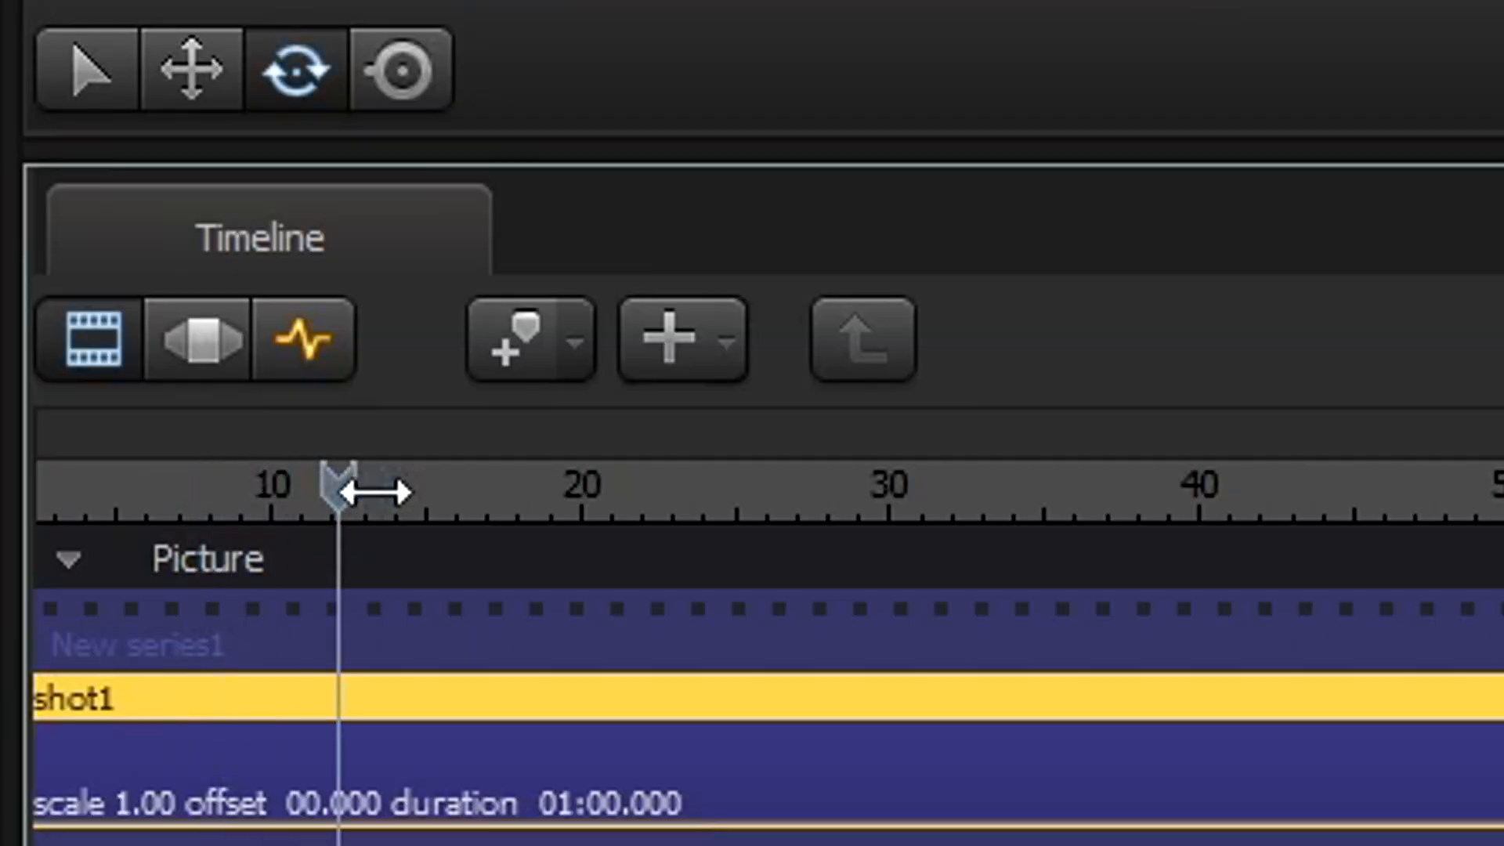
# Move the playhead to about frame 17 and split shot1 there.
pyautogui.moveTo(345, 486); pyautogui.dragTo(541, 495)
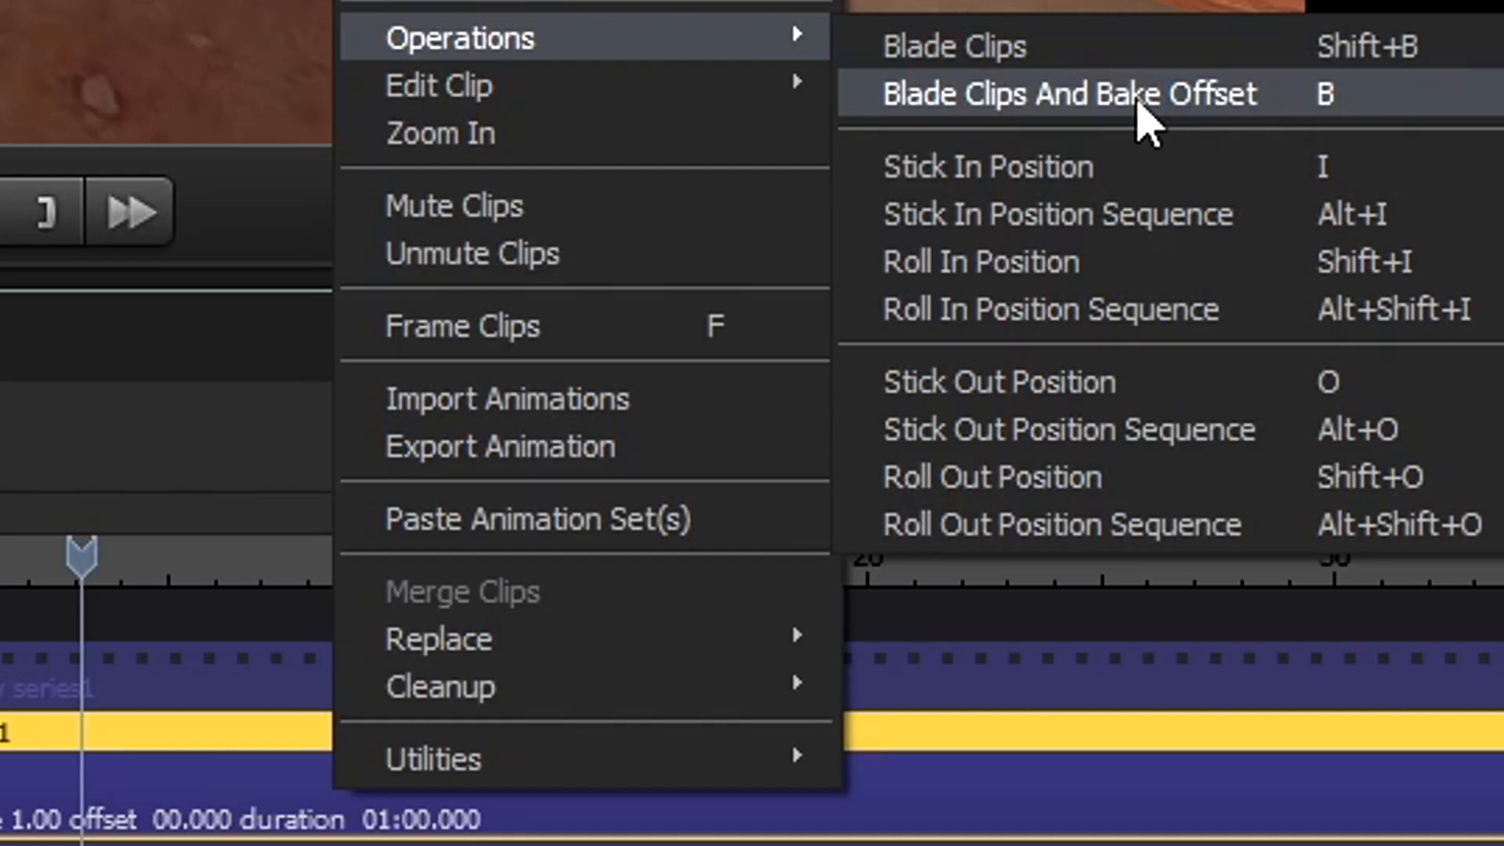
pyautogui.click(1136, 99)
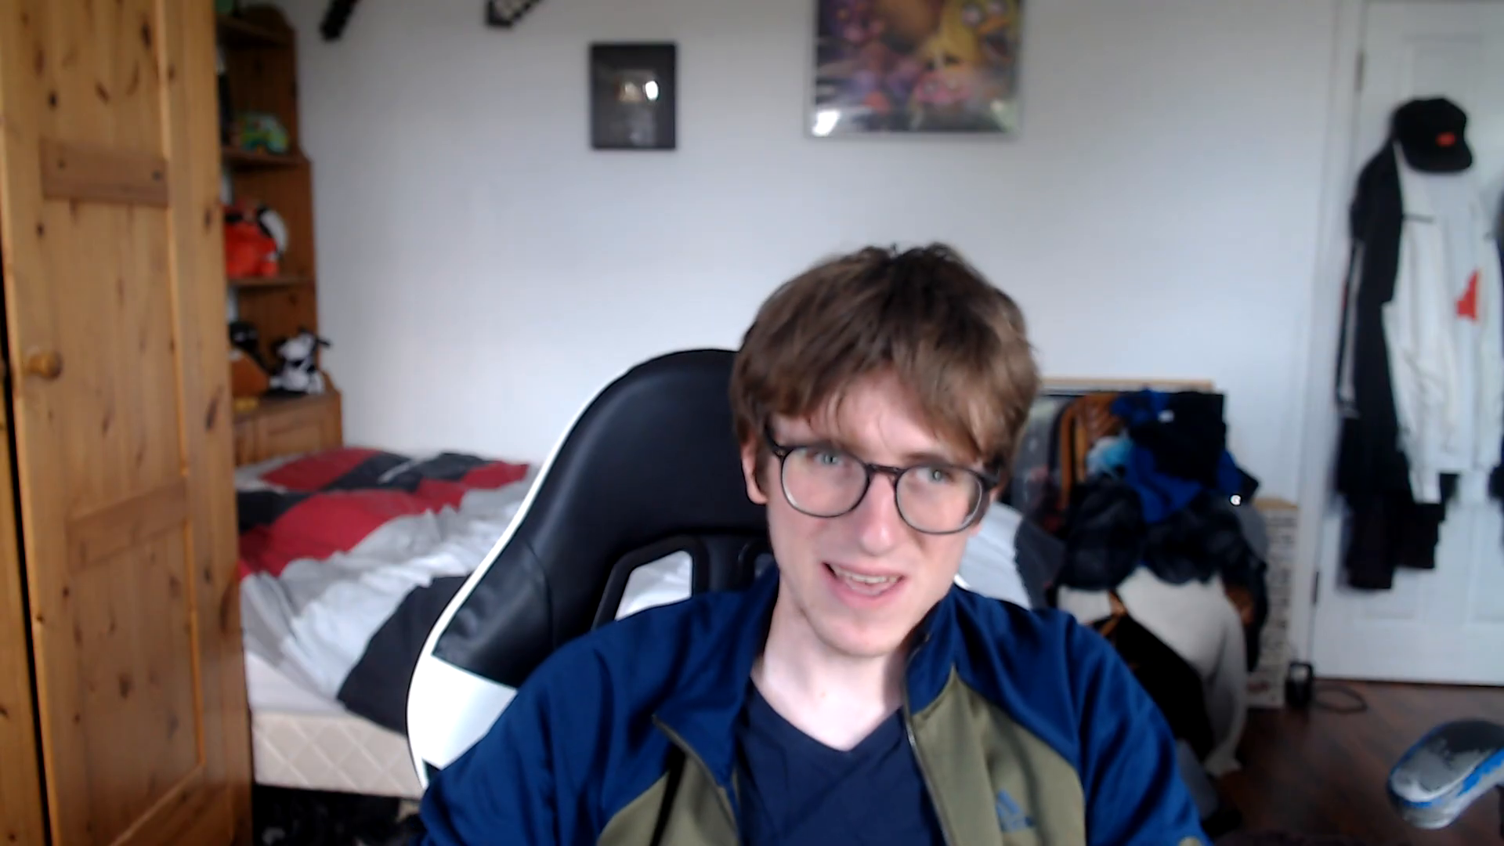